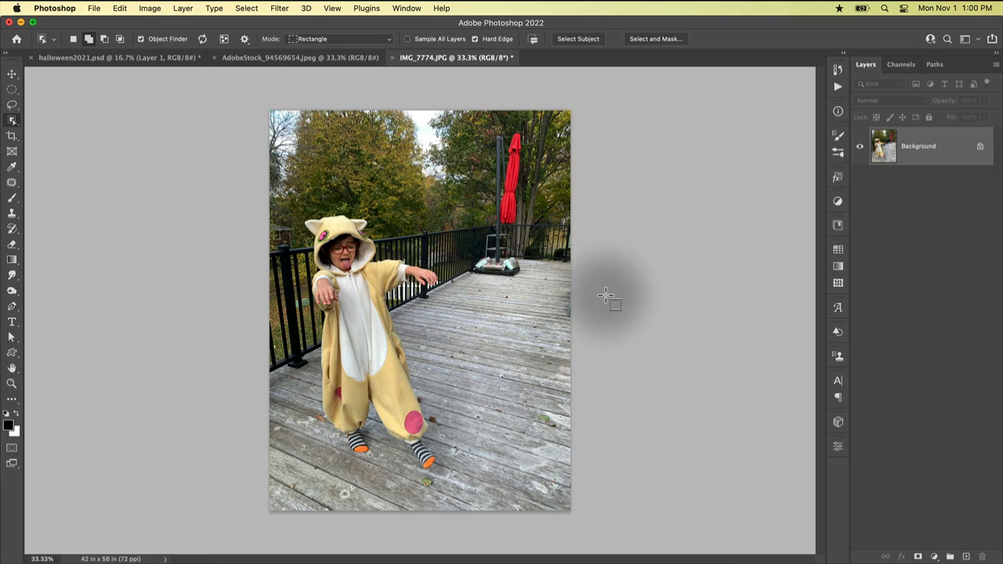
Activate the Quick Selection tool and select the child in the photo automatically with the Subject command.
{"action": "right_click", "coordinate": [13, 122]}
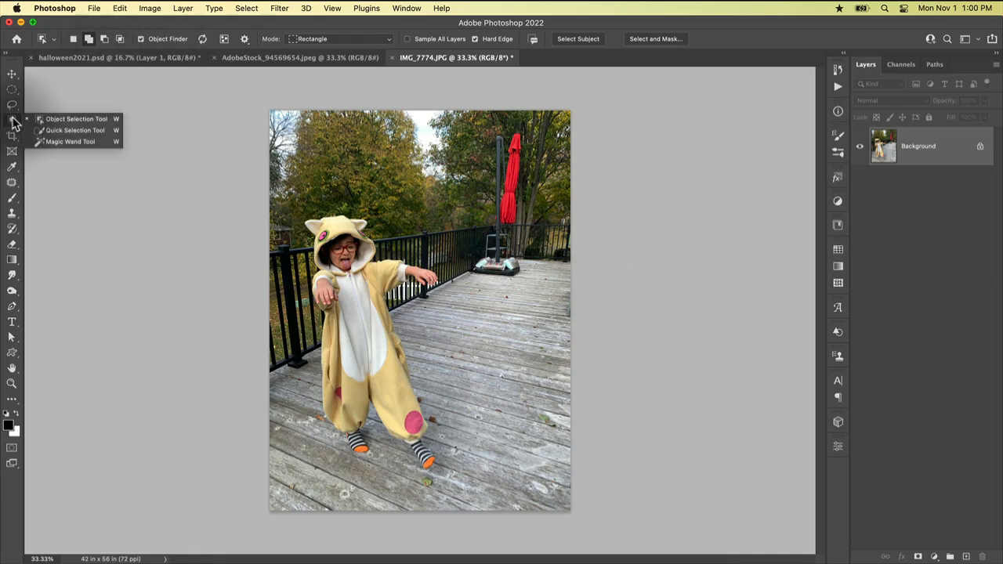
{"action": "left_click", "coordinate": [71, 130]}
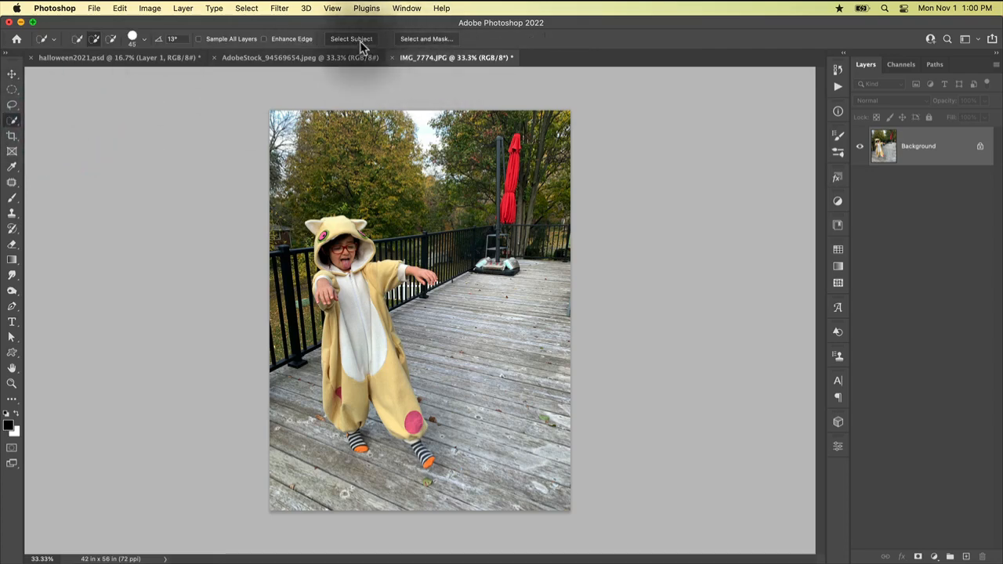
{"action": "left_click", "coordinate": [248, 9]}
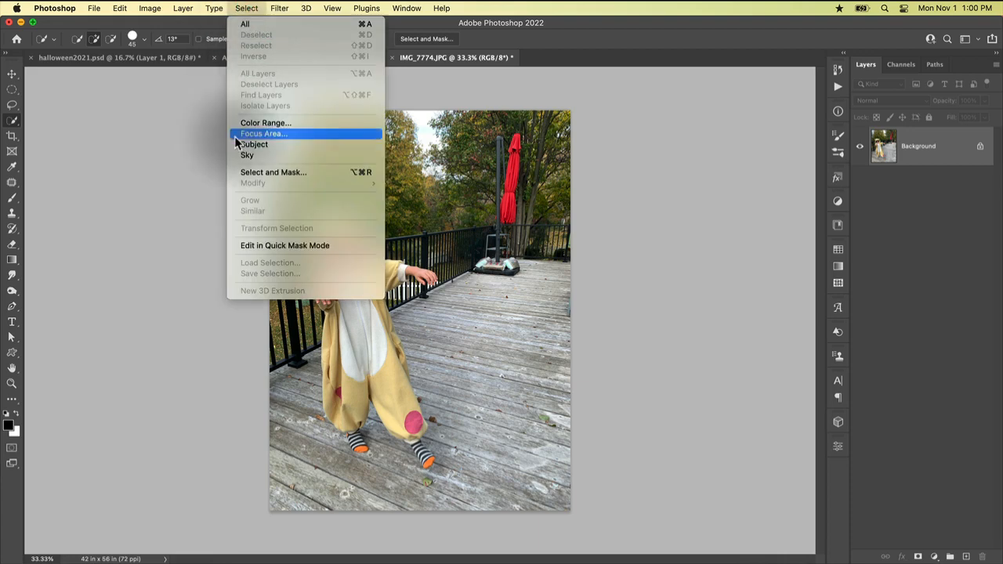
{"action": "left_click", "coordinate": [259, 144]}
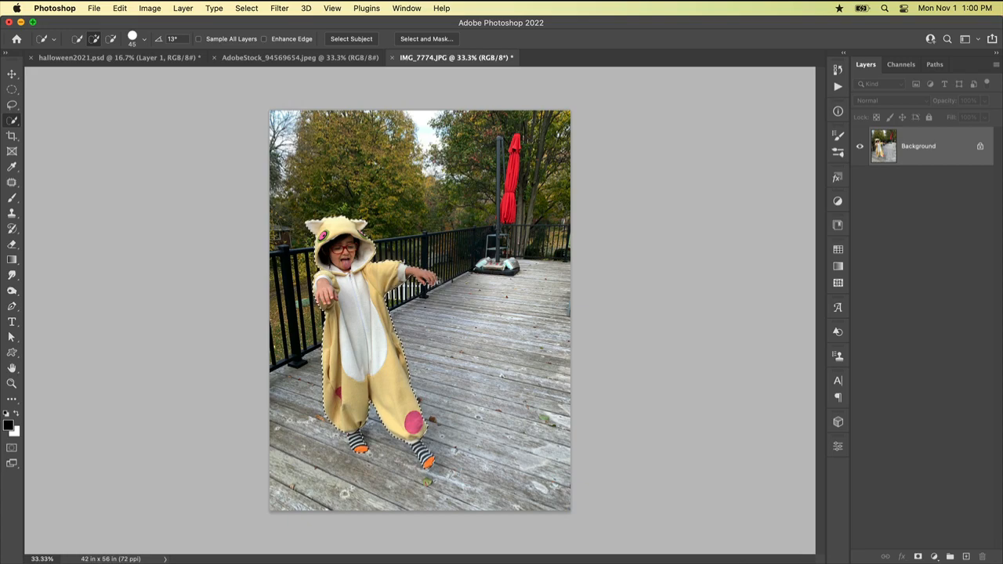
Add the missing inner part of the cuff on the outstretched arm to the selection with a size 20 Quick Selection brush.
{"action": "left_click_drag", "start_coordinate": [349, 287], "coordinate": [421, 306]}
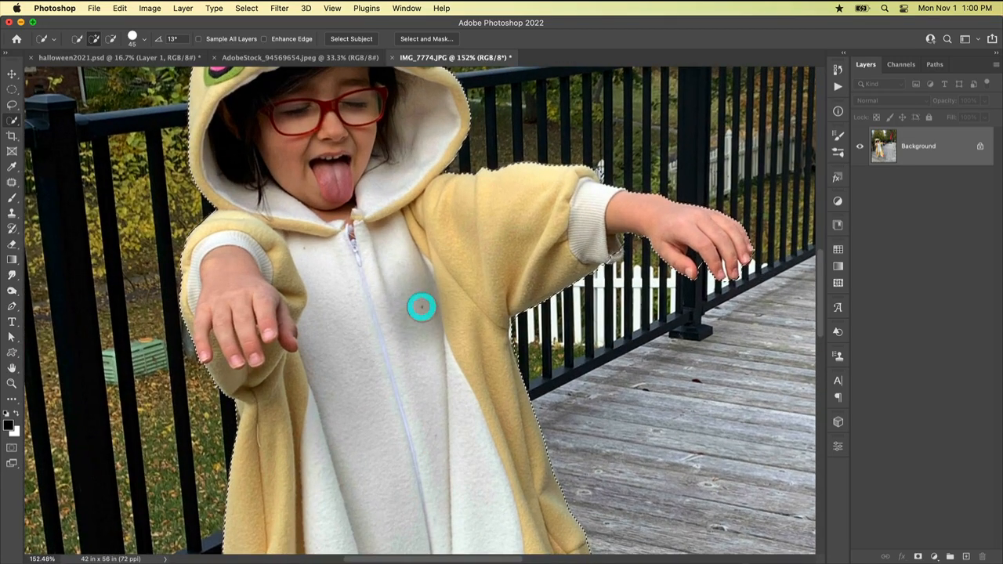
{"action": "scroll", "coordinate": [422, 306], "scroll_direction": "right", "scroll_amount": 5}
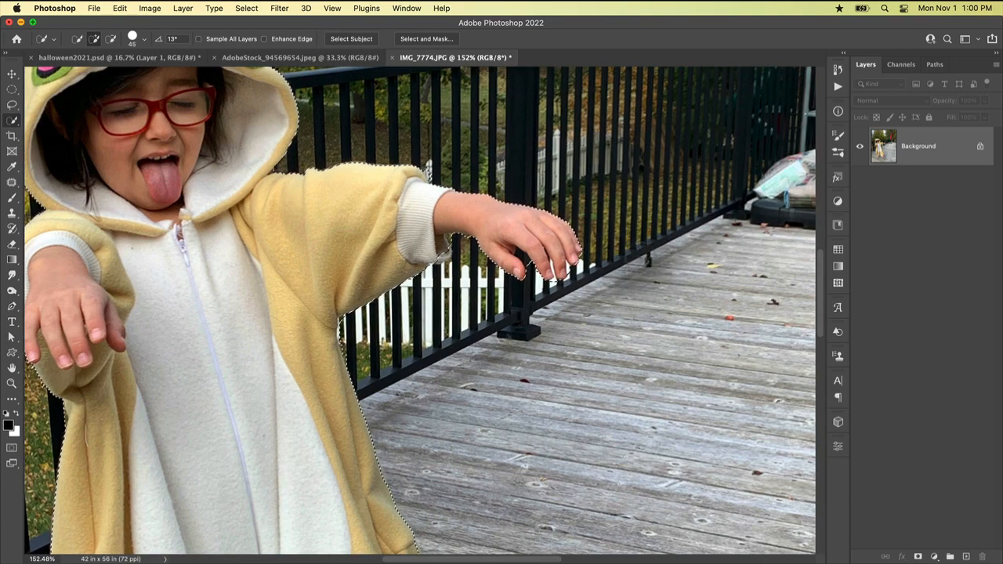
{"action": "left_click_drag", "start_coordinate": [576, 274], "coordinate": [619, 294]}
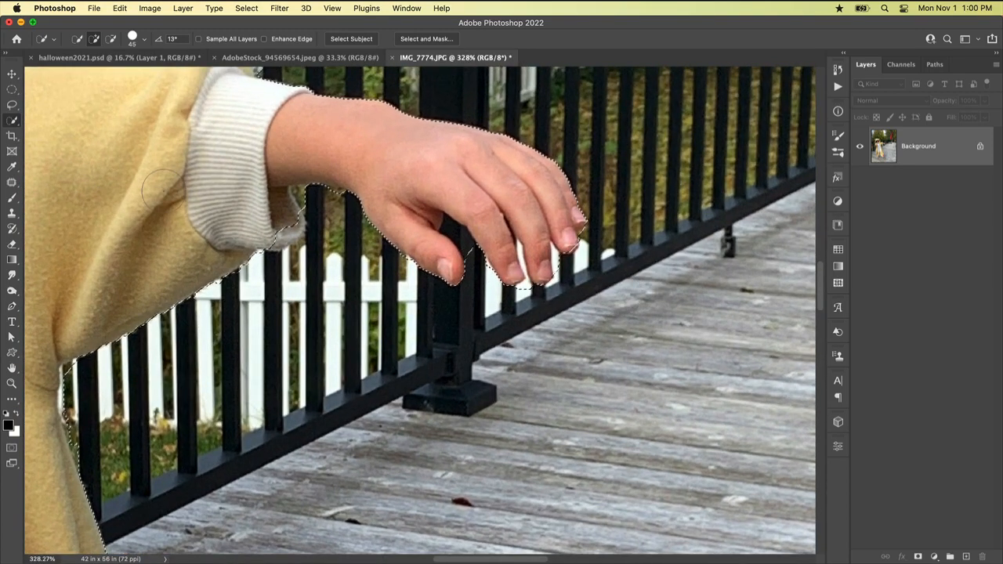
{"action": "left_click_drag", "start_coordinate": [11, 120], "coordinate": [50, 133]}
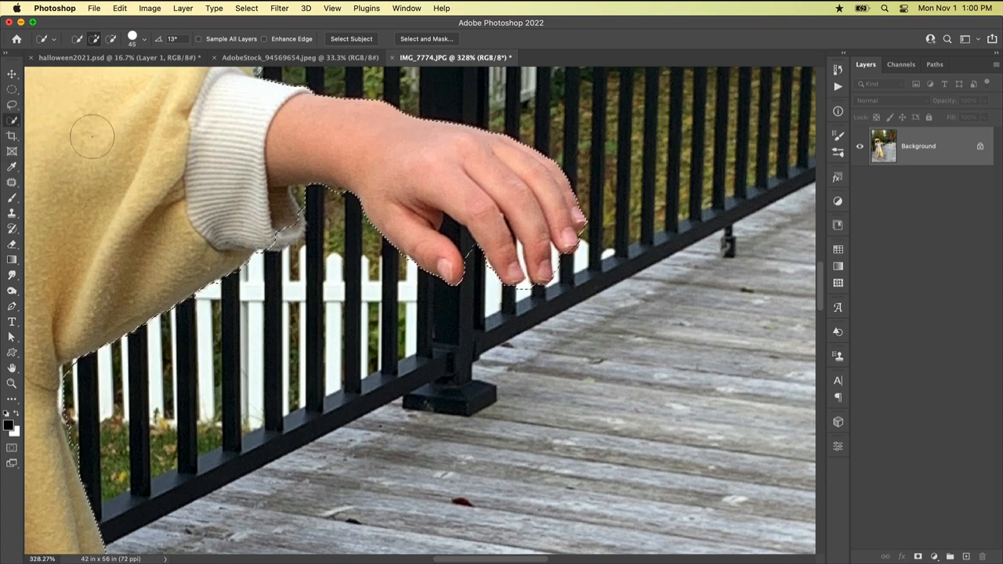
{"action": "key", "text": "bracketleft"}
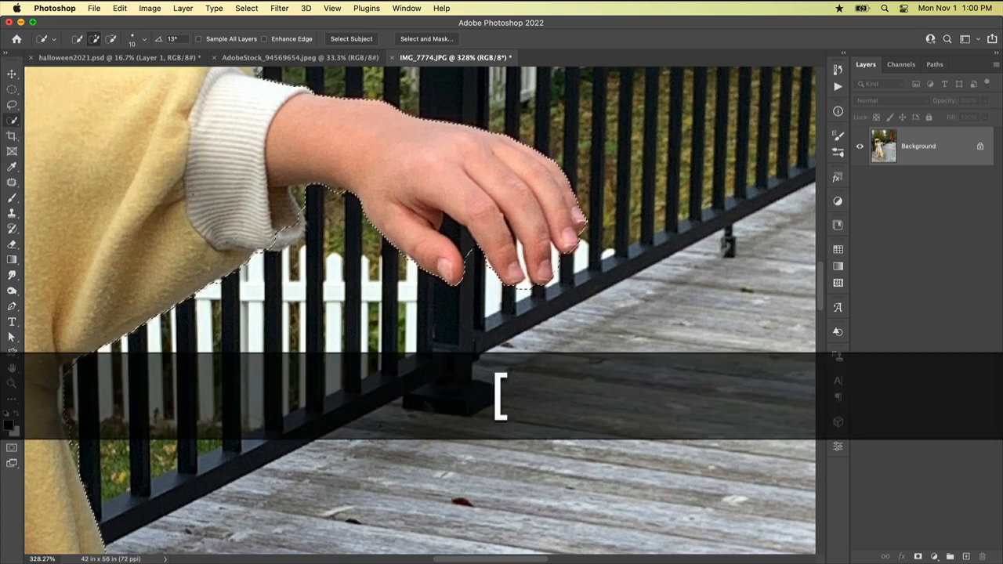
{"action": "key", "text": "bracketright"}
{"action": "key", "text": "bracketleft"}
{"action": "key", "text": "bracketleft"}
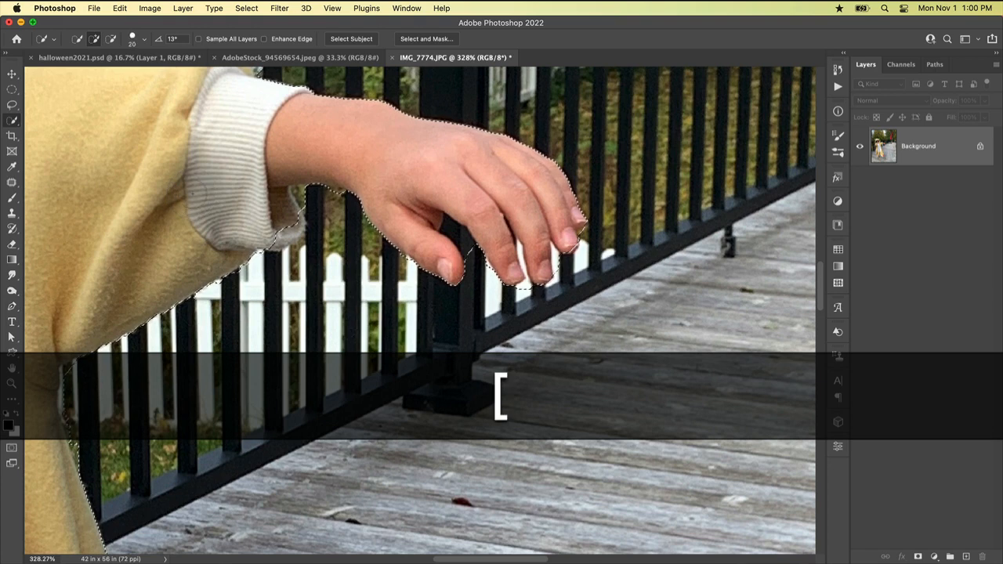
{"action": "key", "text": "bracketright"}
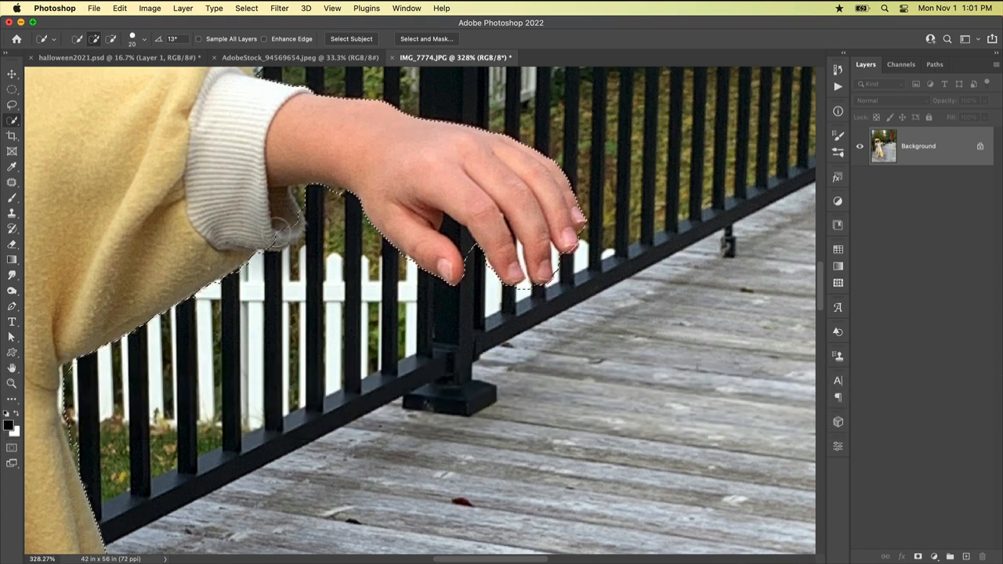
{"action": "left_click", "coordinate": [292, 226]}
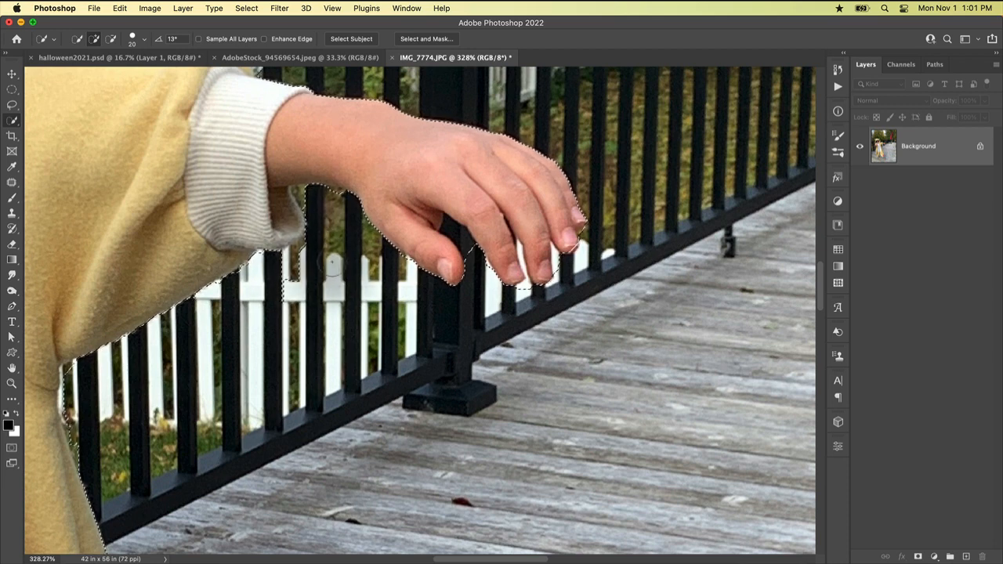
Subtract the stray fence and railing areas around the cuff, wrist and fingers from the selection, using a smaller brush of size 10 or less.
{"action": "key", "text": "alt"}
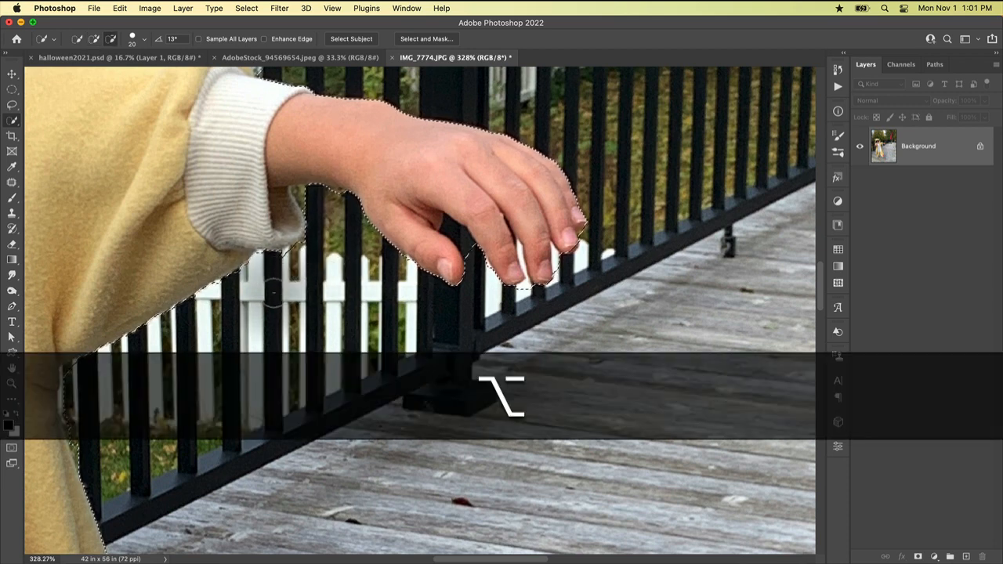
{"action": "left_click", "coordinate": [311, 248], "text": "alt"}
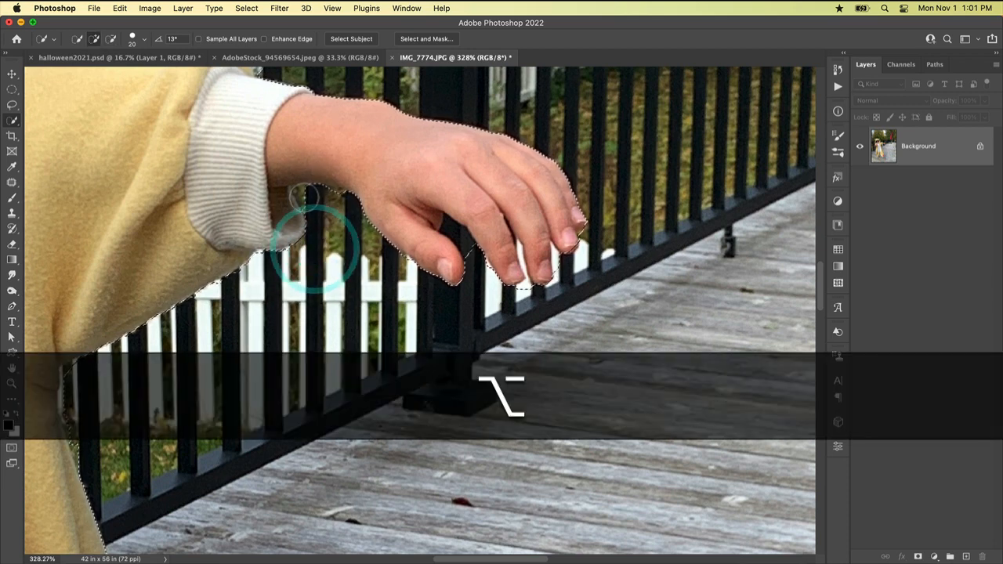
{"action": "key", "text": "bracketleft"}
{"action": "left_click", "coordinate": [304, 196], "text": "alt"}
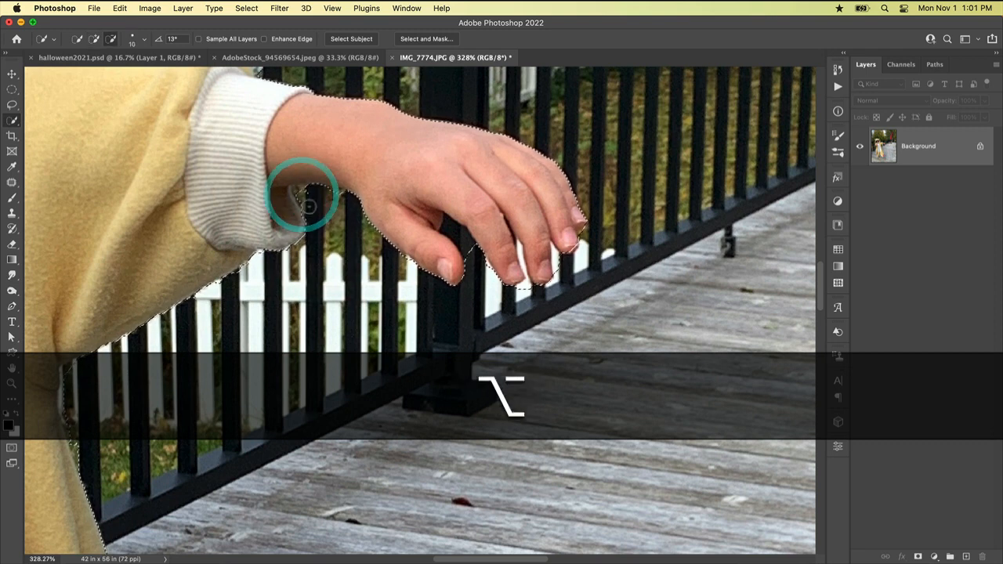
{"action": "left_click", "coordinate": [312, 197], "text": "alt"}
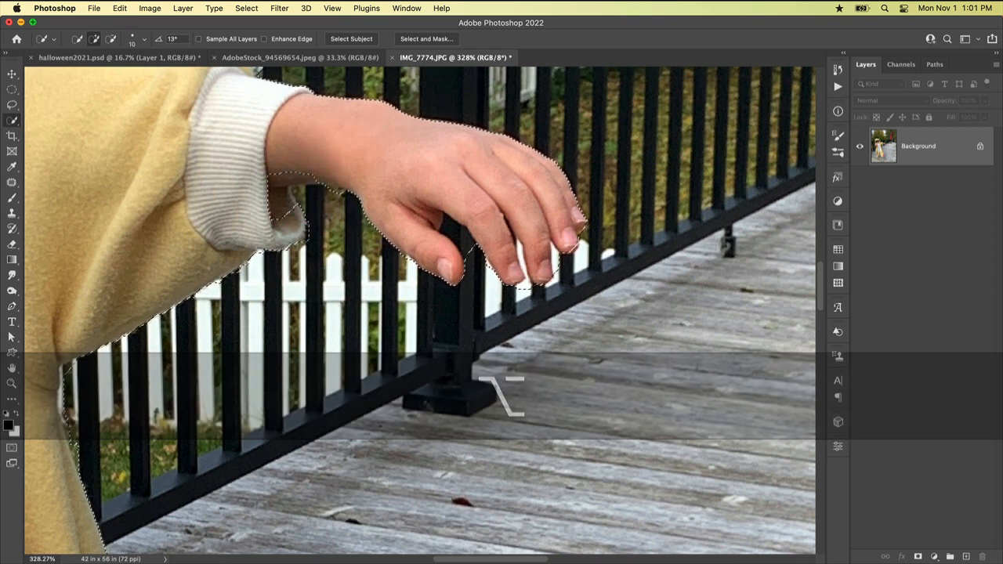
{"action": "left_click", "coordinate": [273, 164], "text": "alt"}
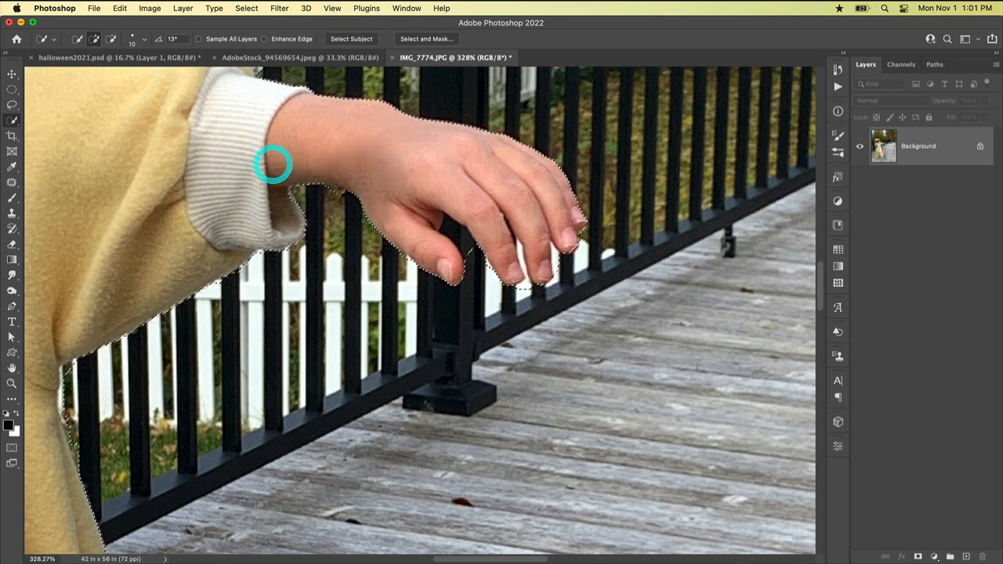
{"action": "left_click", "coordinate": [475, 264], "text": "alt"}
Mask out the photo's background with a layer mask and move the masked child into the AdobeStock_94569654.jpeg graveyard document.
{"action": "key", "text": "super+0"}
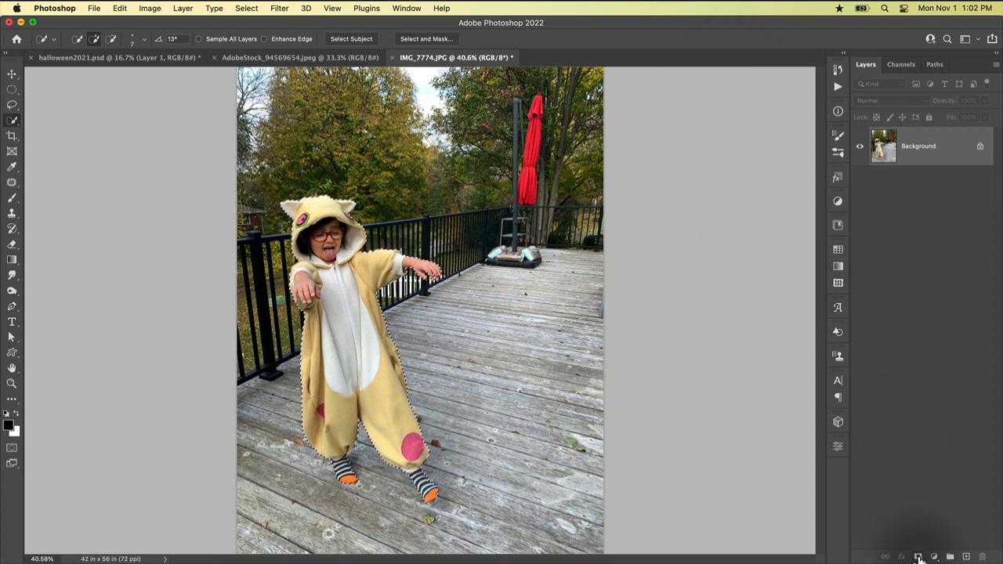
{"action": "left_click", "coordinate": [918, 556]}
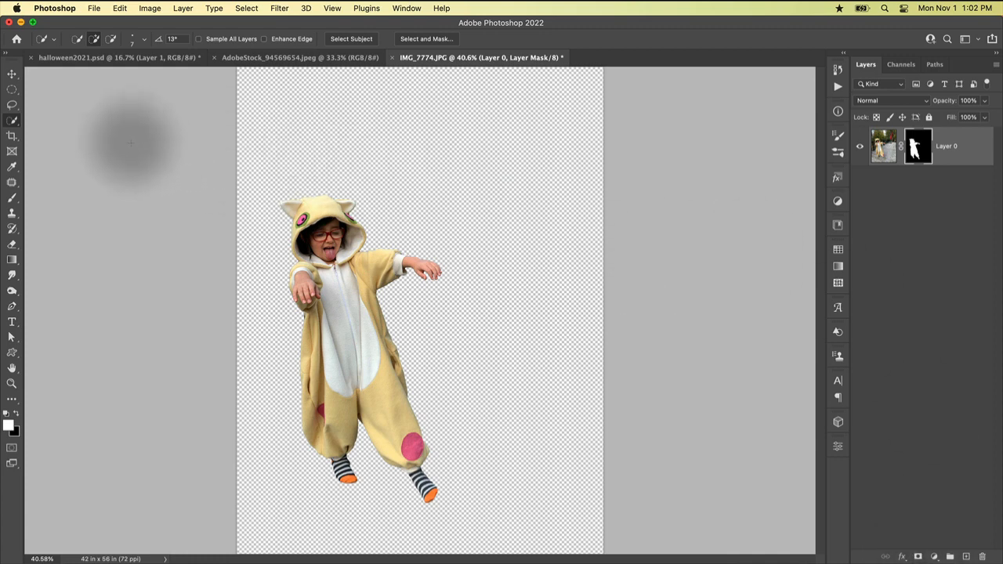
{"action": "left_click", "coordinate": [11, 74]}
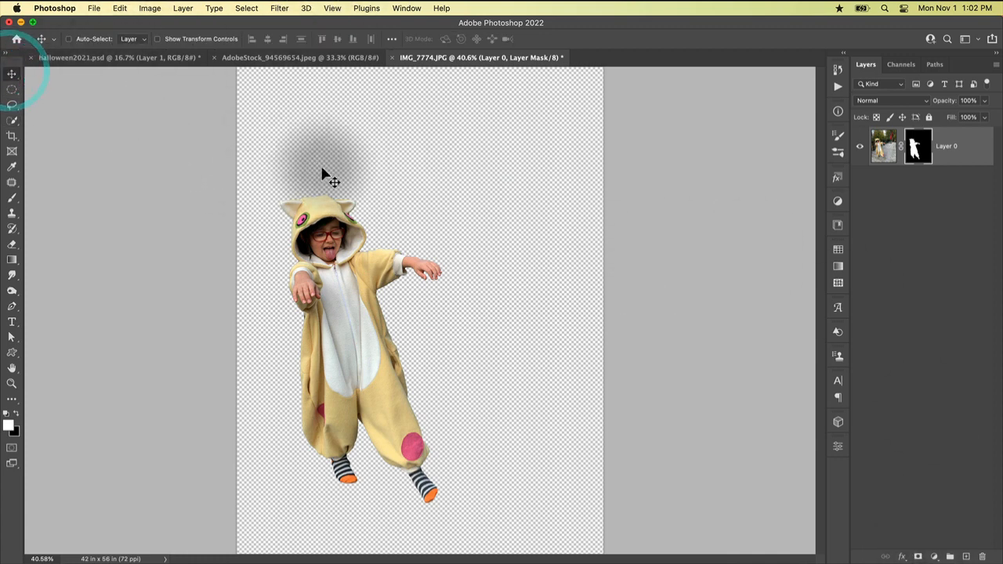
{"action": "left_click_drag", "start_coordinate": [329, 228], "coordinate": [313, 57]}
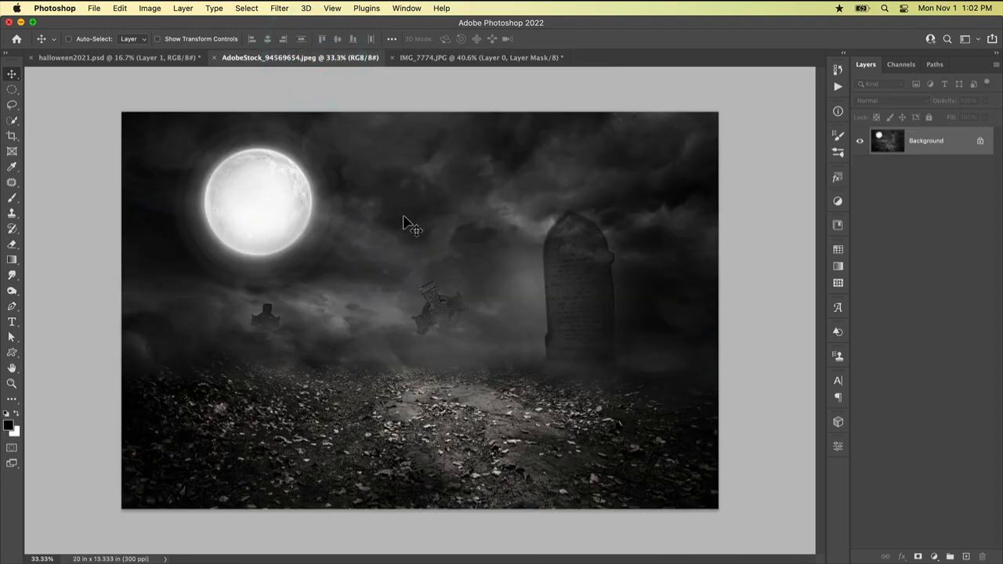
{"action": "left_click_drag", "start_coordinate": [432, 229], "coordinate": [405, 322]}
Switch to full screen mode with the menu bar and enable the Harmonization neural filter on the child's layer.
{"action": "key", "text": "f"}
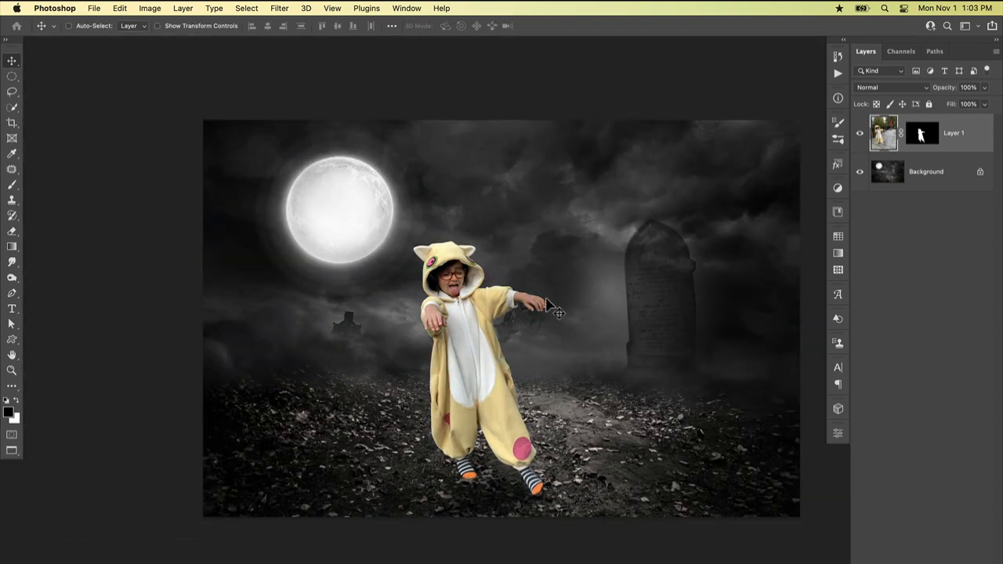
{"action": "scroll", "coordinate": [551, 314], "scroll_direction": "right", "scroll_amount": 5}
{"action": "scroll", "coordinate": [547, 315], "scroll_direction": "down", "scroll_amount": 1}
{"action": "scroll", "coordinate": [546, 316], "scroll_direction": "left", "scroll_amount": 1}
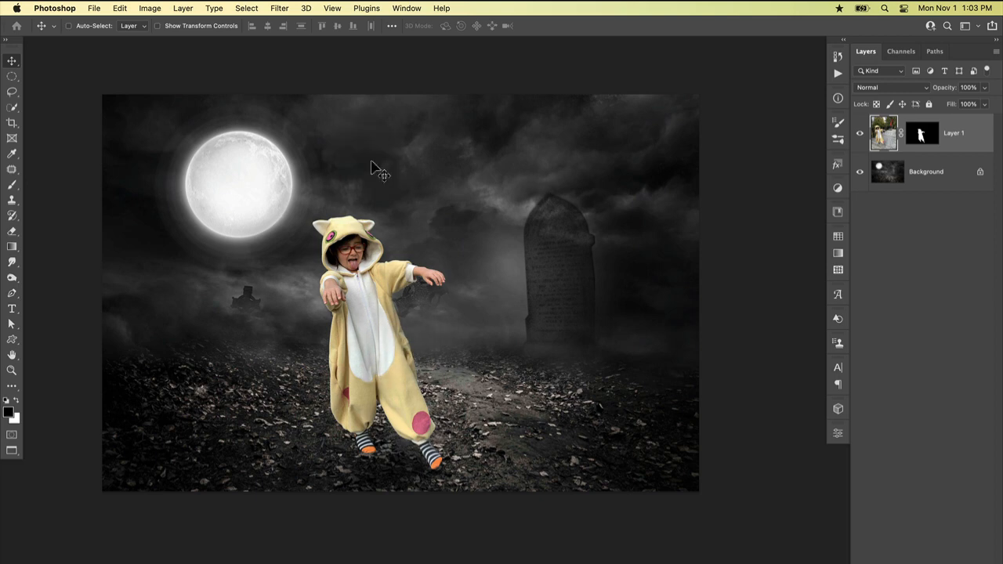
{"action": "left_click", "coordinate": [278, 8]}
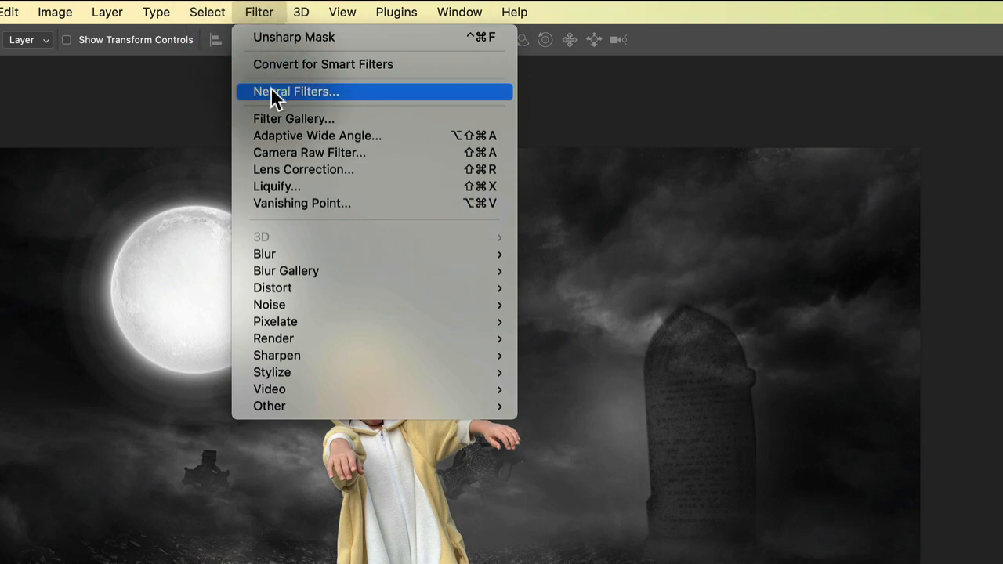
{"action": "left_click", "coordinate": [355, 95]}
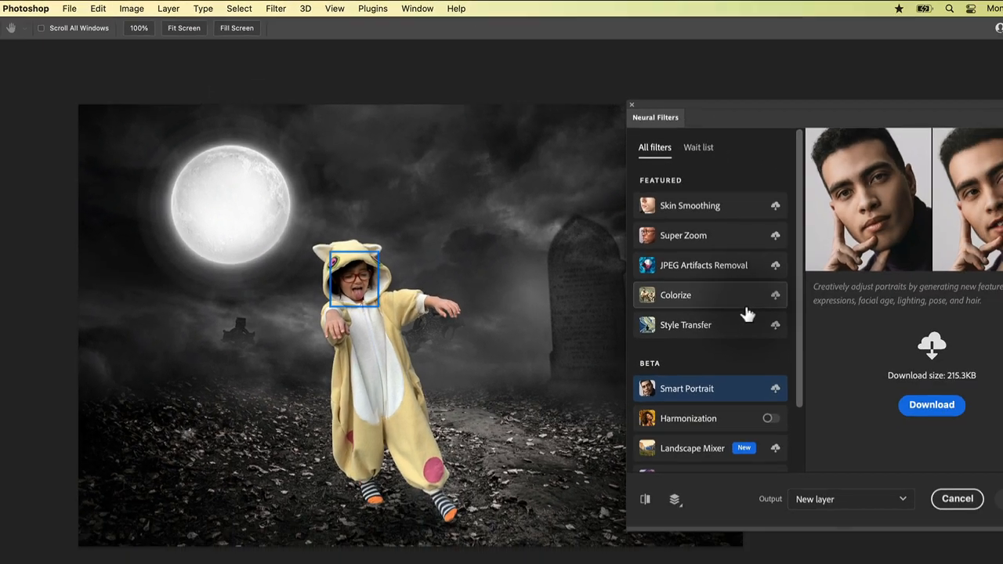
{"action": "scroll", "coordinate": [705, 298], "scroll_direction": "down", "scroll_amount": 3}
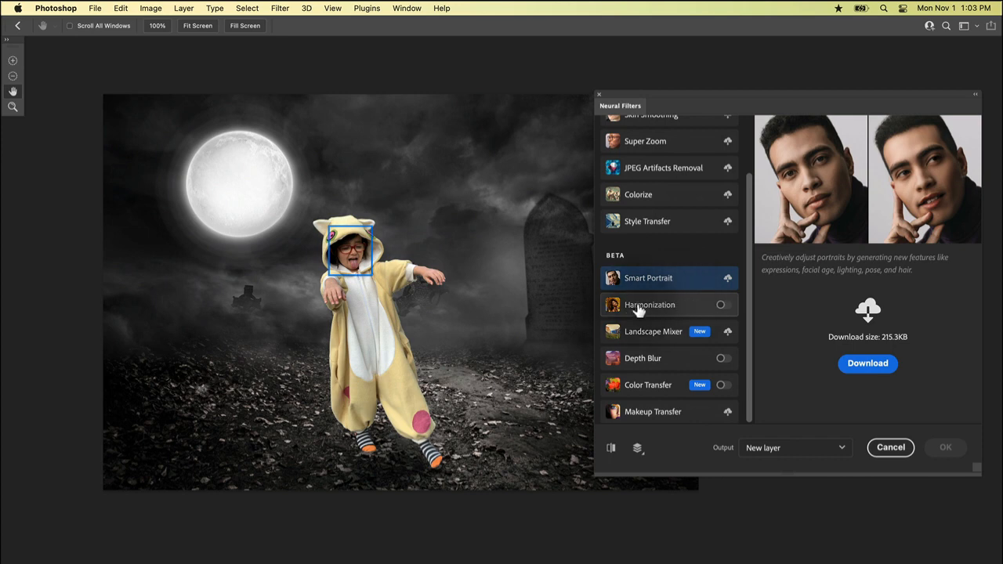
{"action": "mouse_move", "coordinate": [672, 311]}
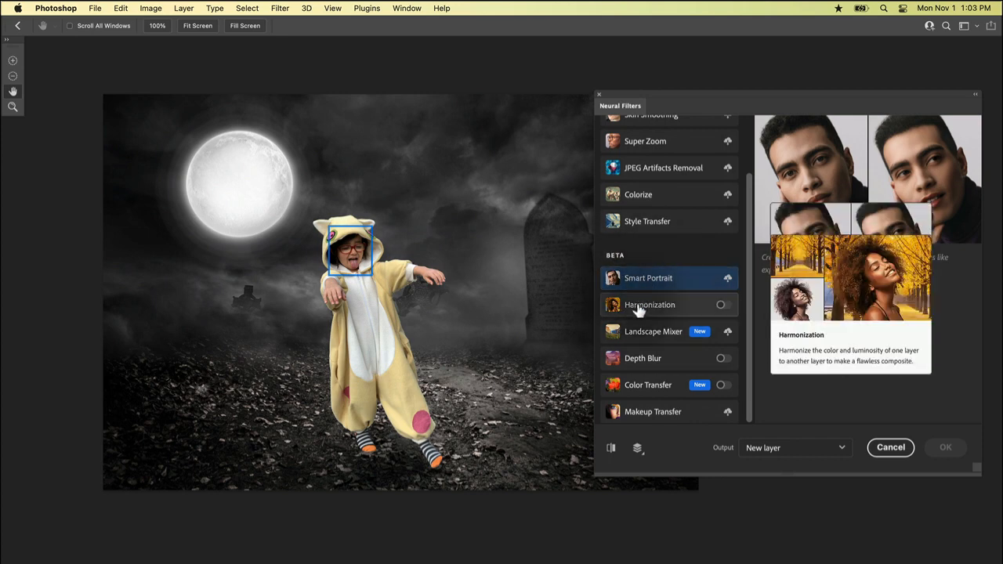
{"action": "left_click", "coordinate": [682, 308]}
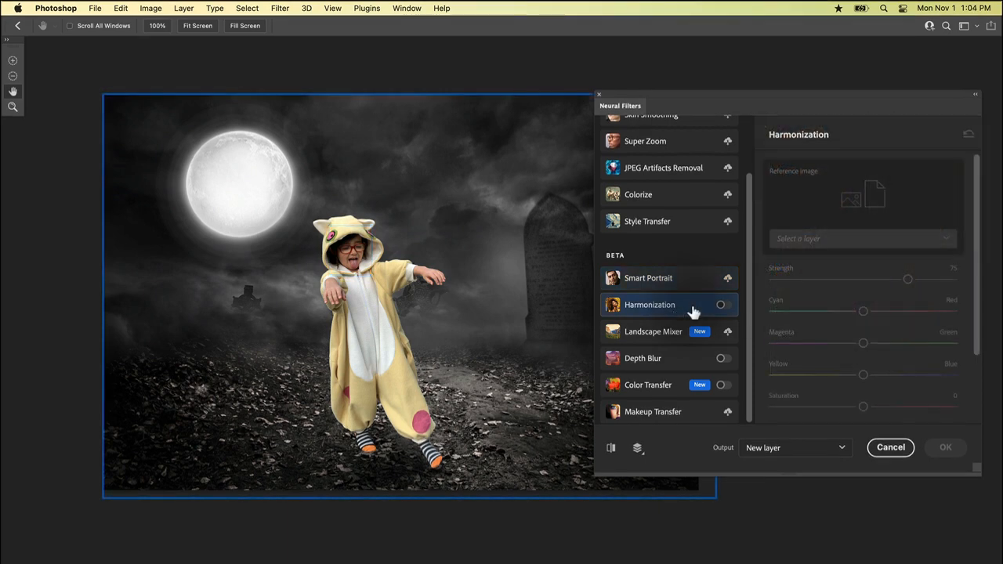
{"action": "mouse_move", "coordinate": [693, 312]}
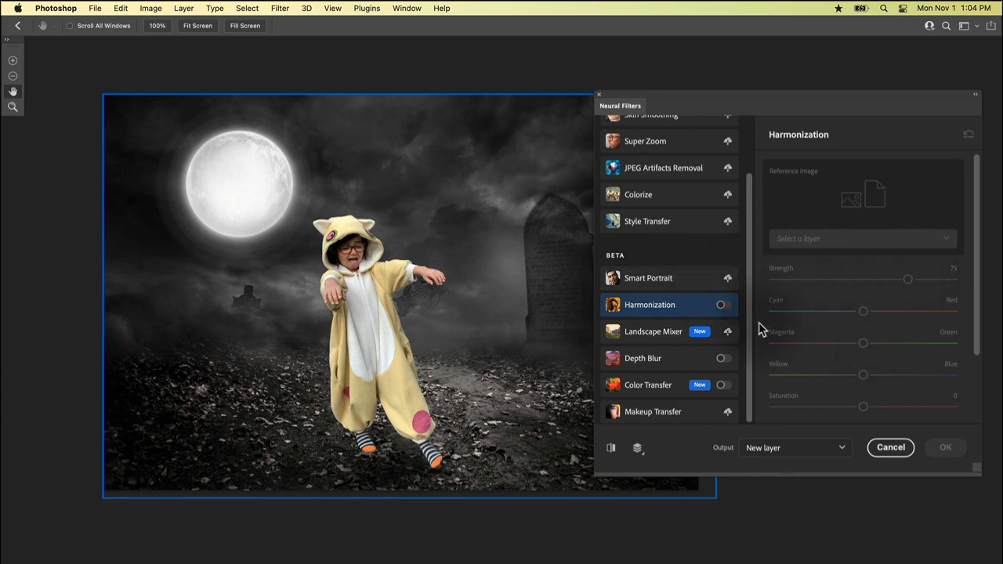
{"action": "left_click", "coordinate": [721, 307]}
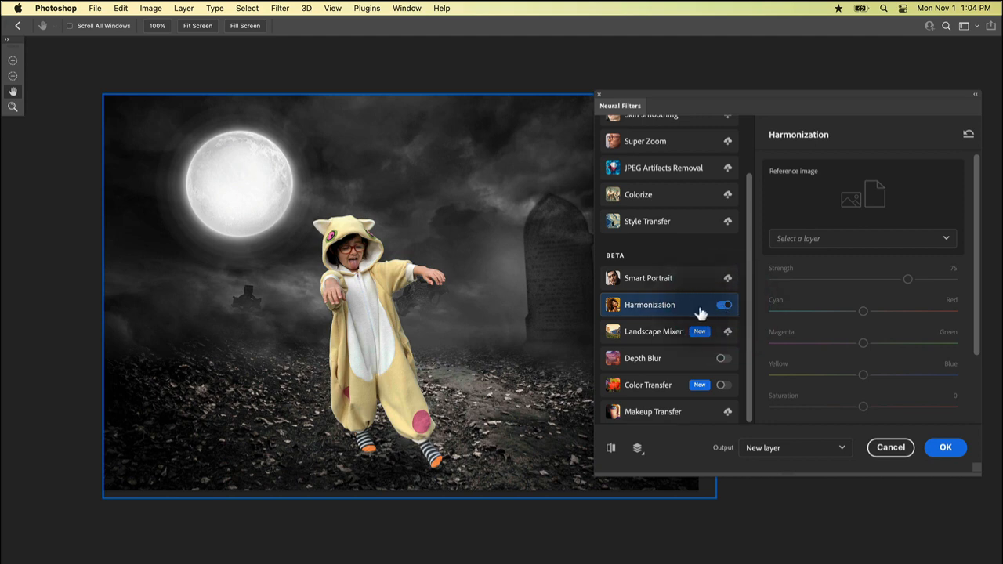
Use the Background layer as the Harmonization reference image and set the strength to 78.
{"action": "left_click", "coordinate": [823, 241]}
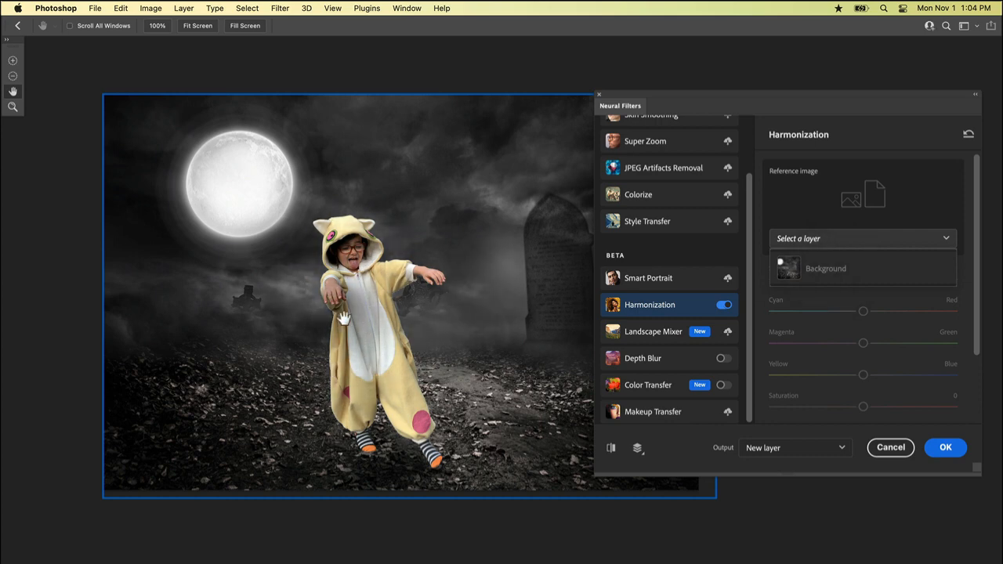
{"action": "left_click", "coordinate": [840, 273]}
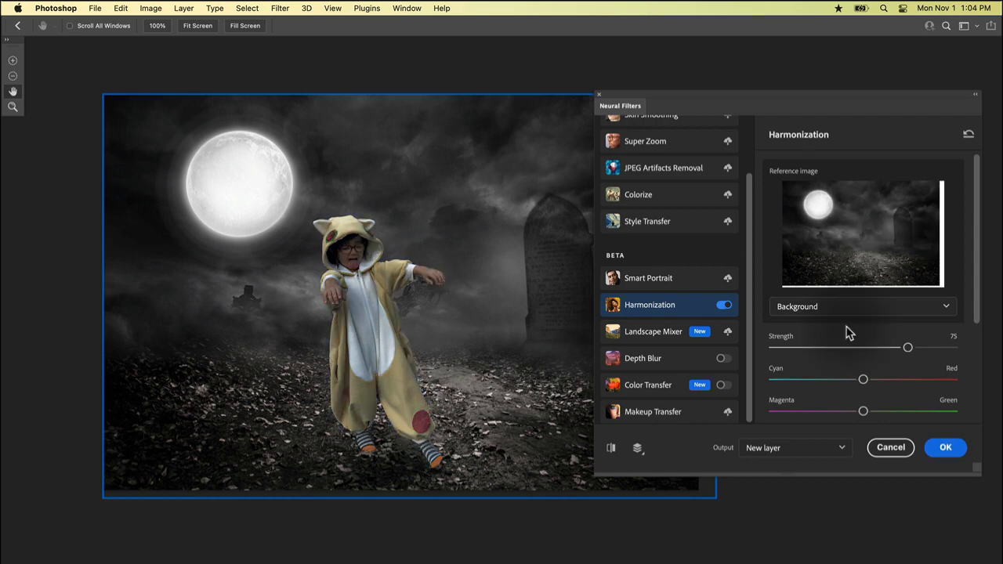
{"action": "scroll", "coordinate": [846, 333], "scroll_direction": "down", "scroll_amount": 1}
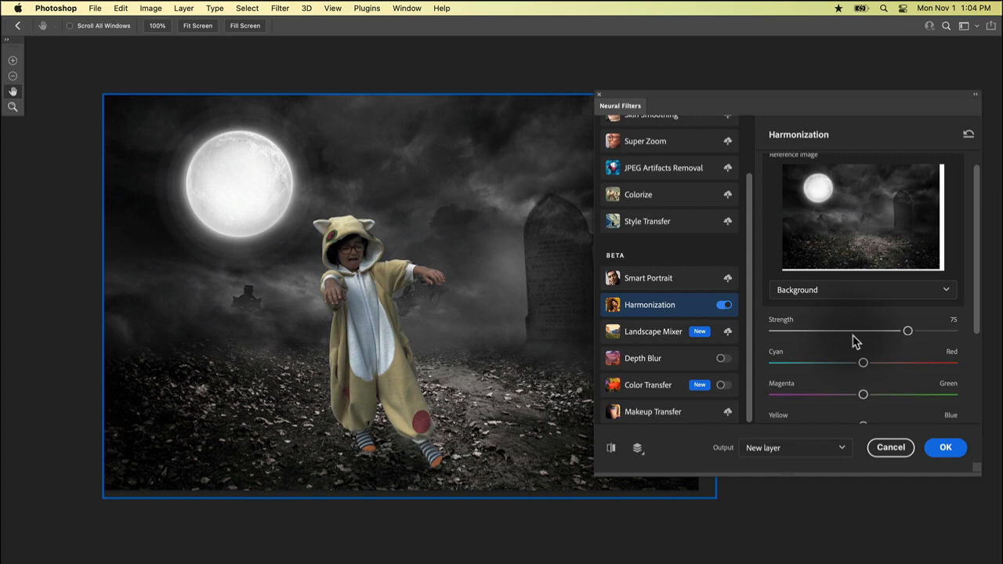
{"action": "left_click", "coordinate": [912, 331]}
{"action": "scroll", "coordinate": [870, 380], "scroll_direction": "down", "scroll_amount": 4}
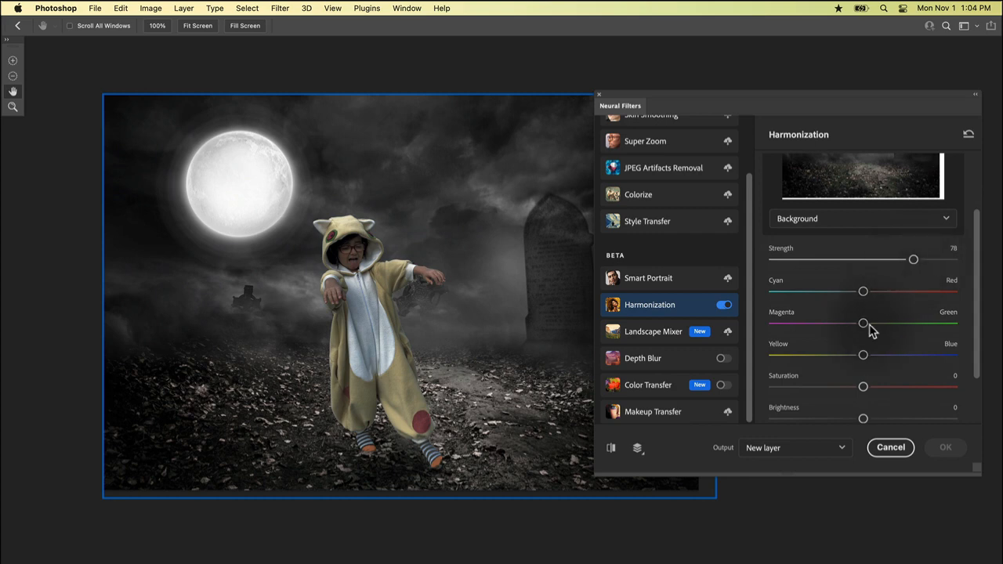
{"action": "scroll", "coordinate": [869, 333], "scroll_direction": "down", "scroll_amount": 3}
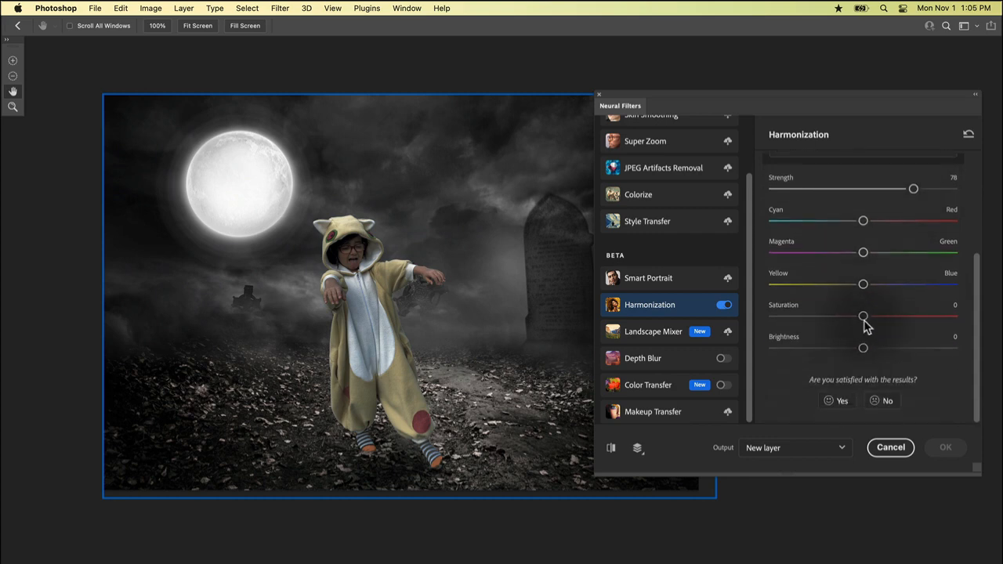
Set the Harmonization saturation to -12 and brightness to -4, and apply the result as a smart filter.
{"action": "left_click_drag", "start_coordinate": [859, 316], "coordinate": [841, 317]}
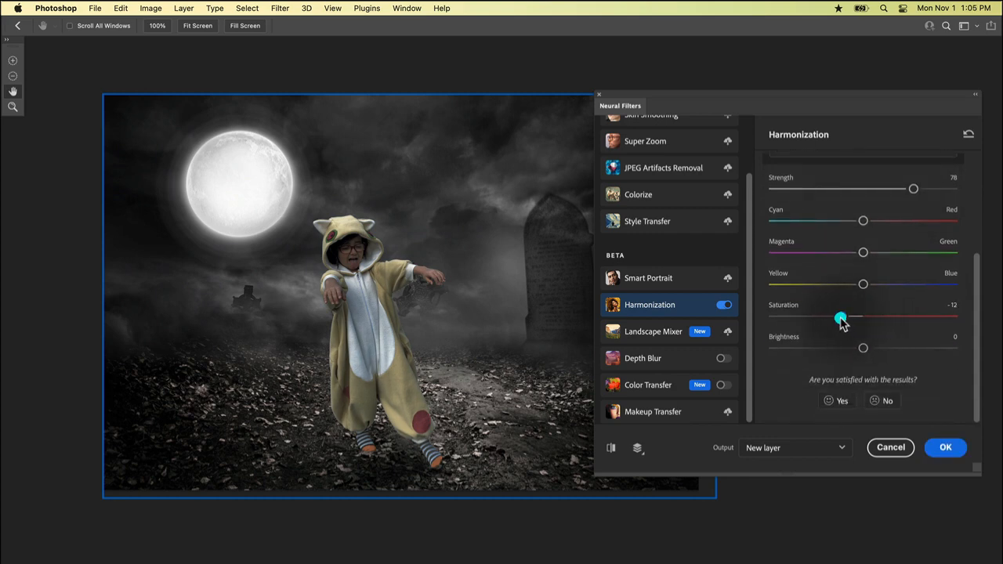
{"action": "left_click_drag", "start_coordinate": [862, 350], "coordinate": [856, 351]}
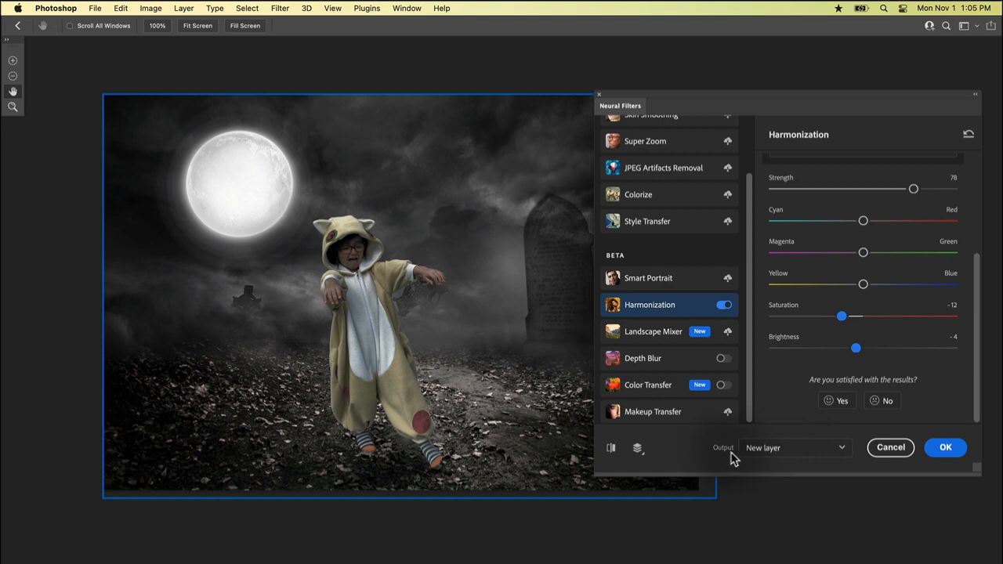
{"action": "left_click", "coordinate": [761, 449]}
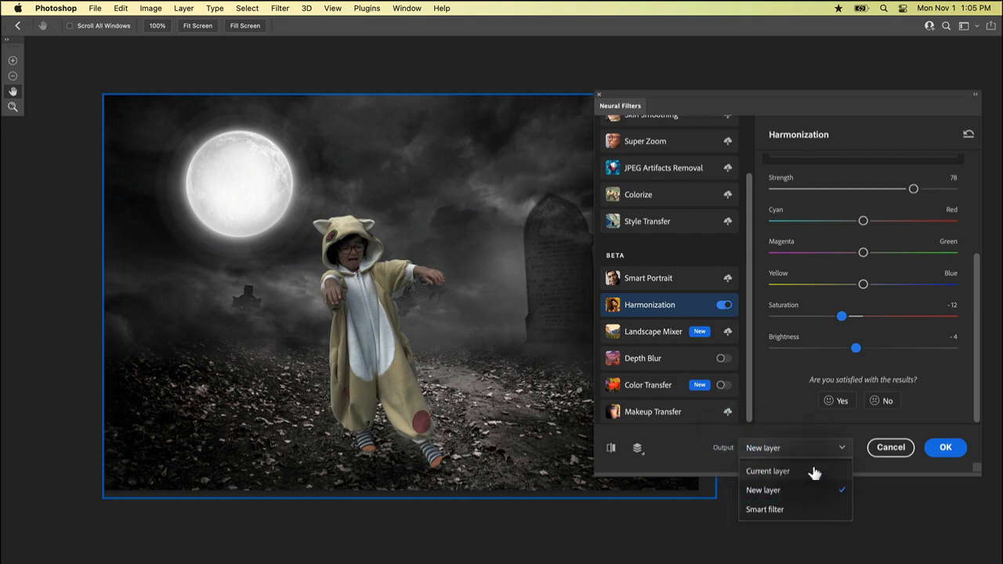
{"action": "left_click", "coordinate": [775, 511]}
{"action": "left_click", "coordinate": [947, 447]}
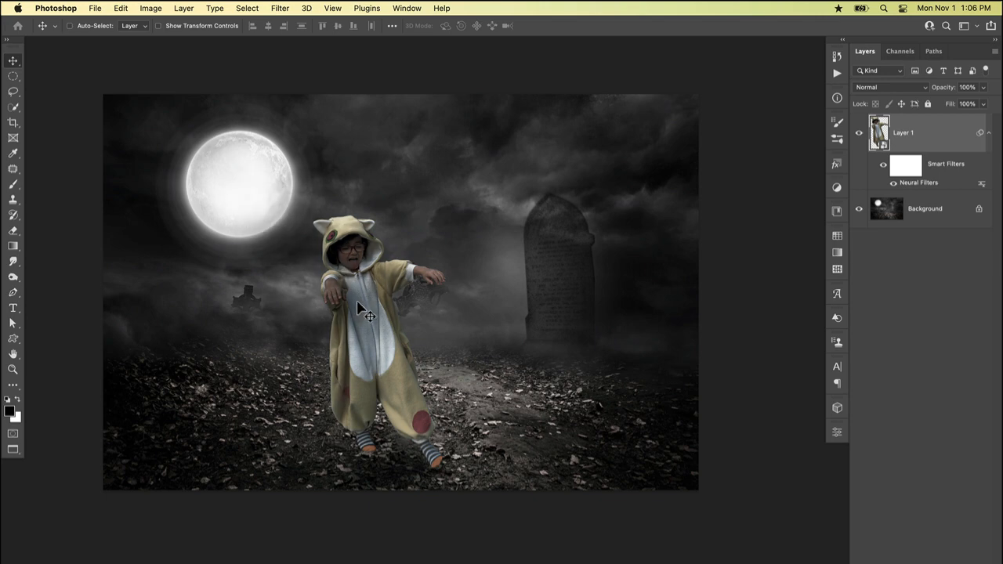
Open the layer style settings of the child's layer.
{"action": "double_click", "coordinate": [942, 136]}
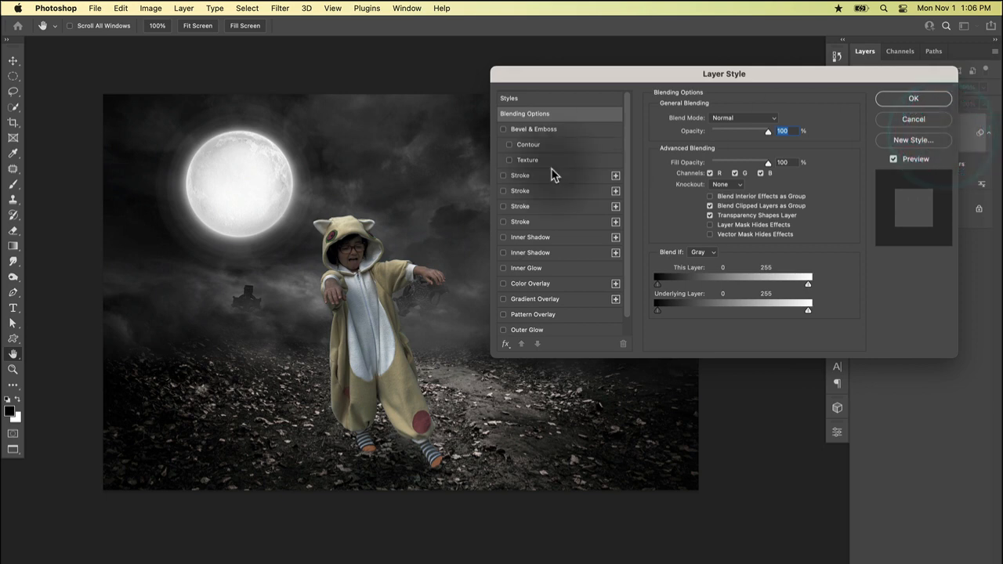
Try a white Inner Glow in Overlay mode on the child, comparing the Center and Edge sources, and turn it off.
{"action": "left_click", "coordinate": [525, 268]}
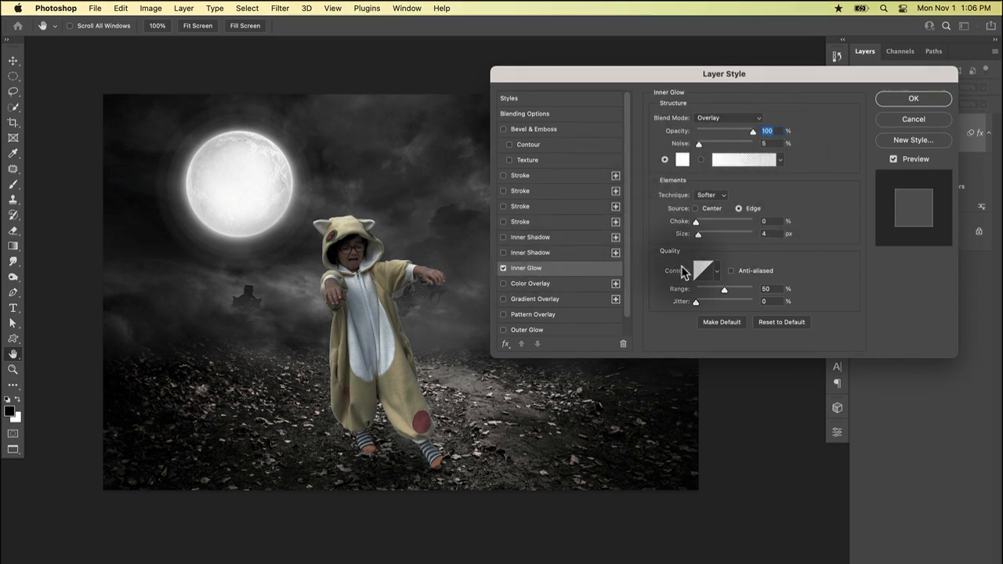
{"action": "scroll", "coordinate": [757, 199], "scroll_direction": "down", "scroll_amount": 5}
{"action": "scroll", "coordinate": [756, 199], "scroll_direction": "up", "scroll_amount": 4}
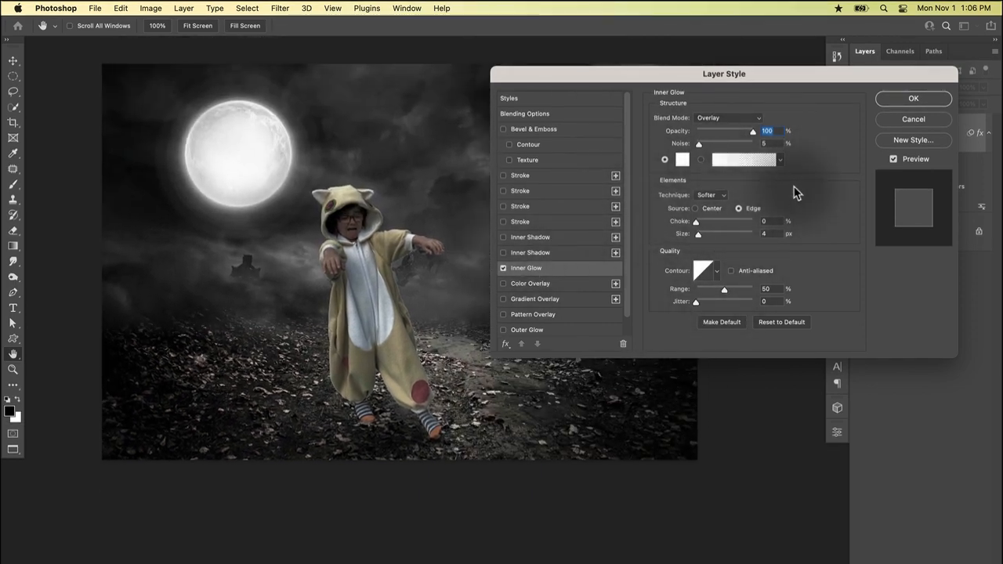
{"action": "left_click", "coordinate": [694, 208]}
{"action": "left_click", "coordinate": [738, 208]}
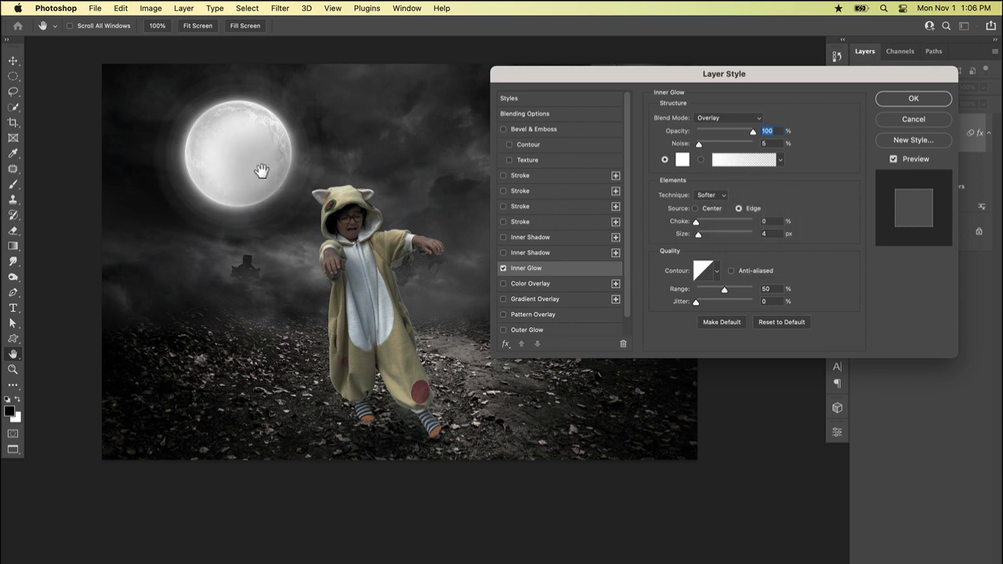
{"action": "left_click", "coordinate": [502, 269]}
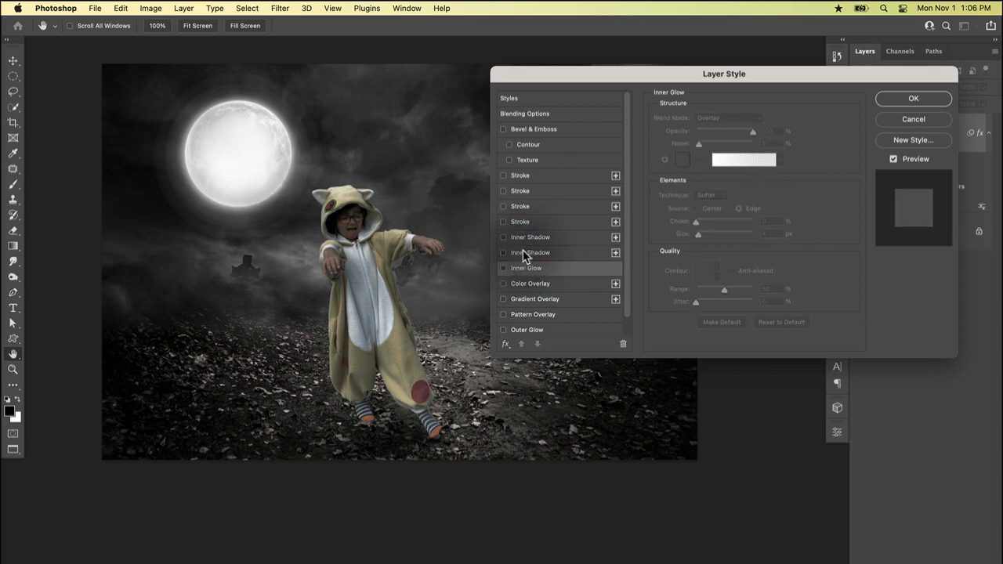
Enable the lower Inner Shadow effect in Screen mode with the light grey dcdcdc sampled from the moon.
{"action": "left_click", "coordinate": [523, 253]}
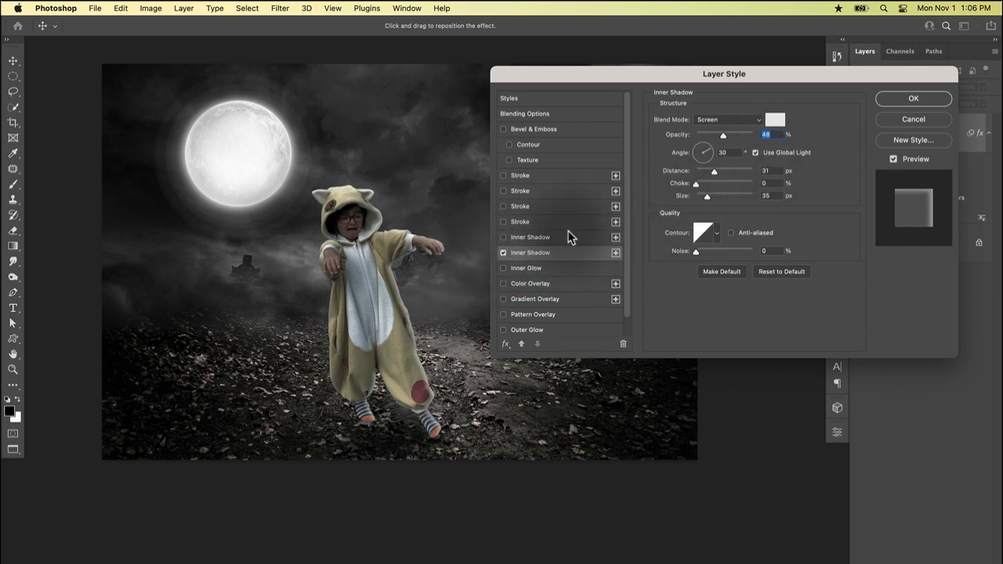
{"action": "left_click", "coordinate": [737, 121]}
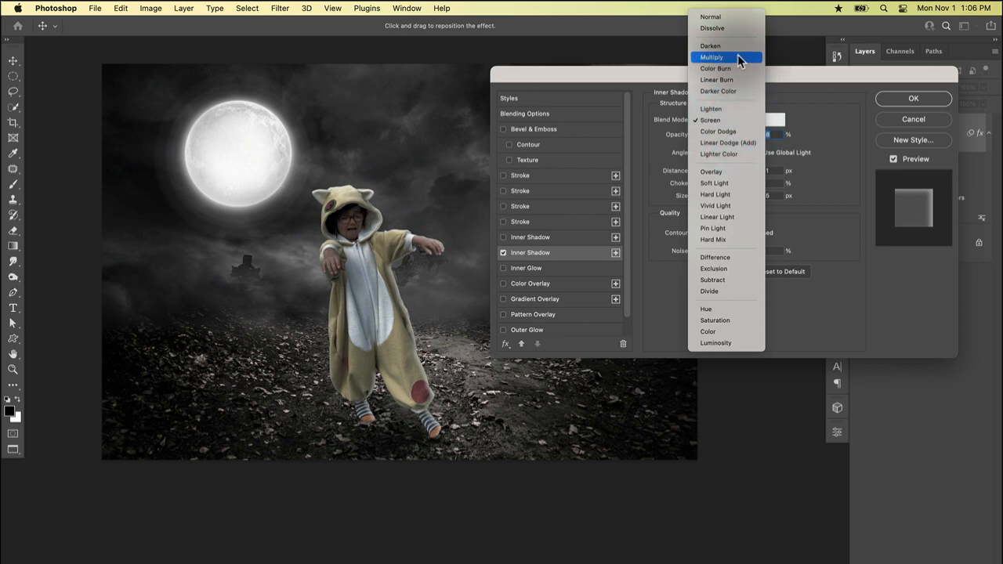
{"action": "left_click", "coordinate": [720, 123]}
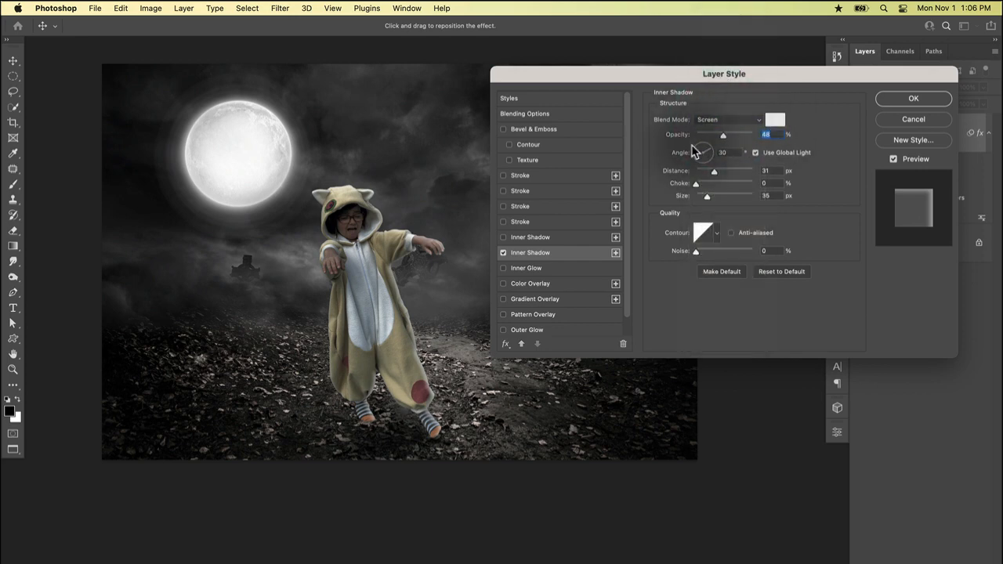
{"action": "left_click", "coordinate": [774, 123]}
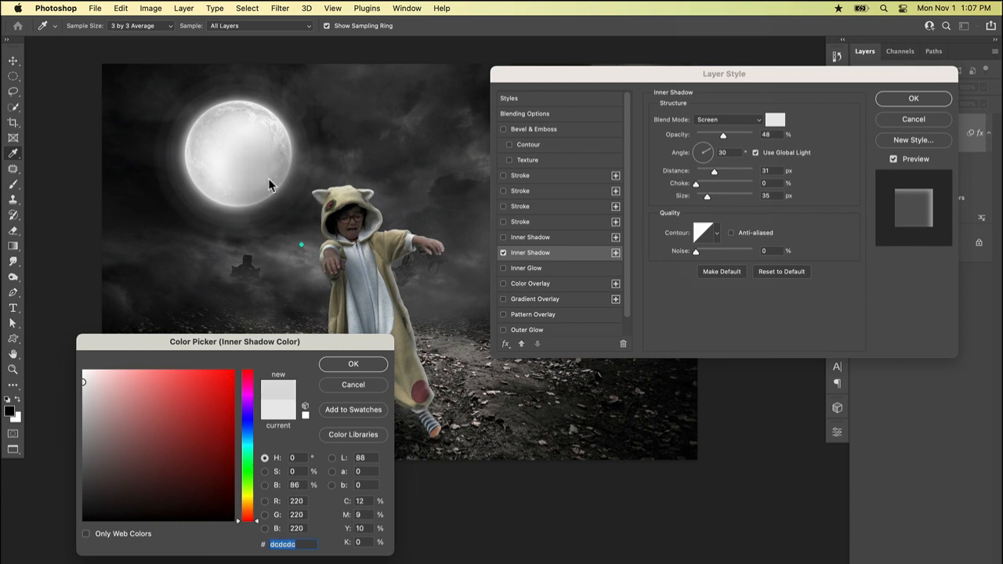
{"action": "left_click_drag", "start_coordinate": [271, 180], "coordinate": [251, 163]}
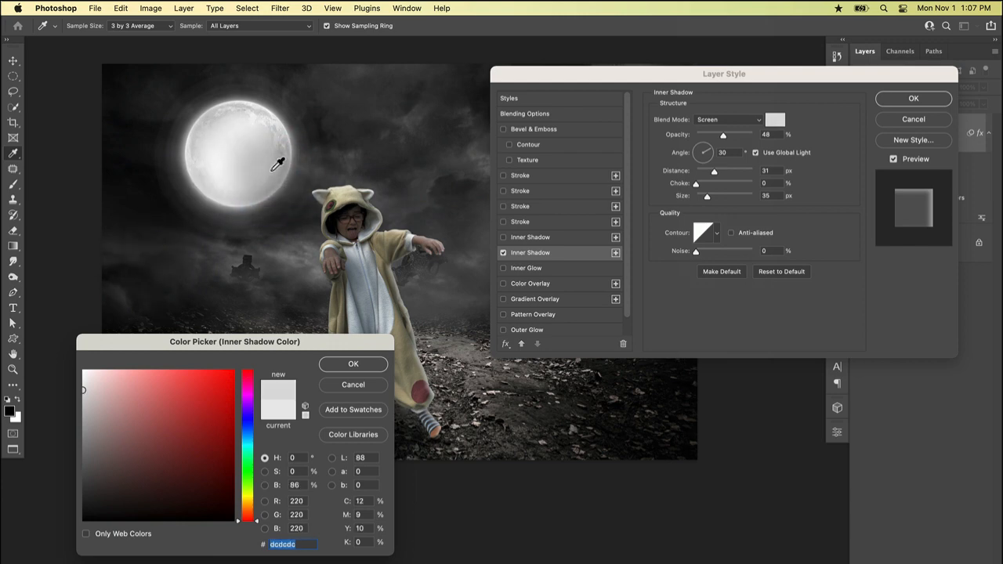
{"action": "left_click", "coordinate": [353, 363]}
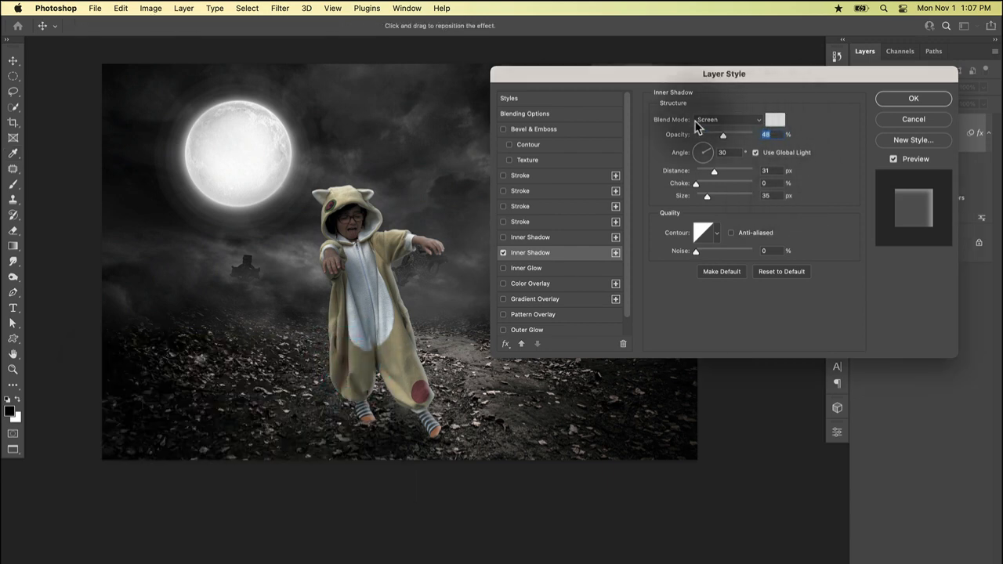
Disable global light for the light Inner Shadow and set its angle to 132° so it comes from the moon's side.
{"action": "left_click", "coordinate": [755, 153]}
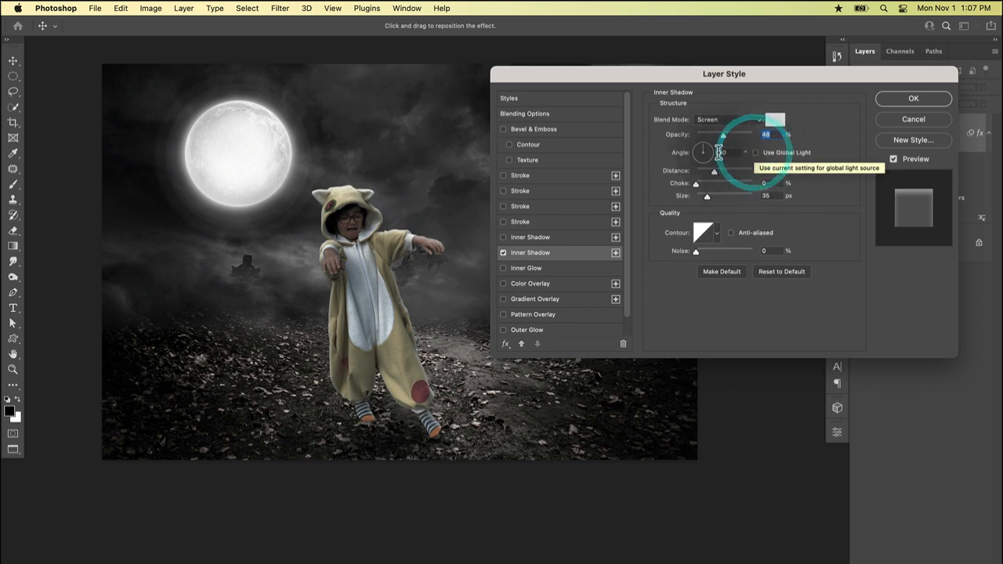
{"action": "left_click", "coordinate": [693, 147]}
{"action": "left_click_drag", "start_coordinate": [693, 153], "coordinate": [692, 153]}
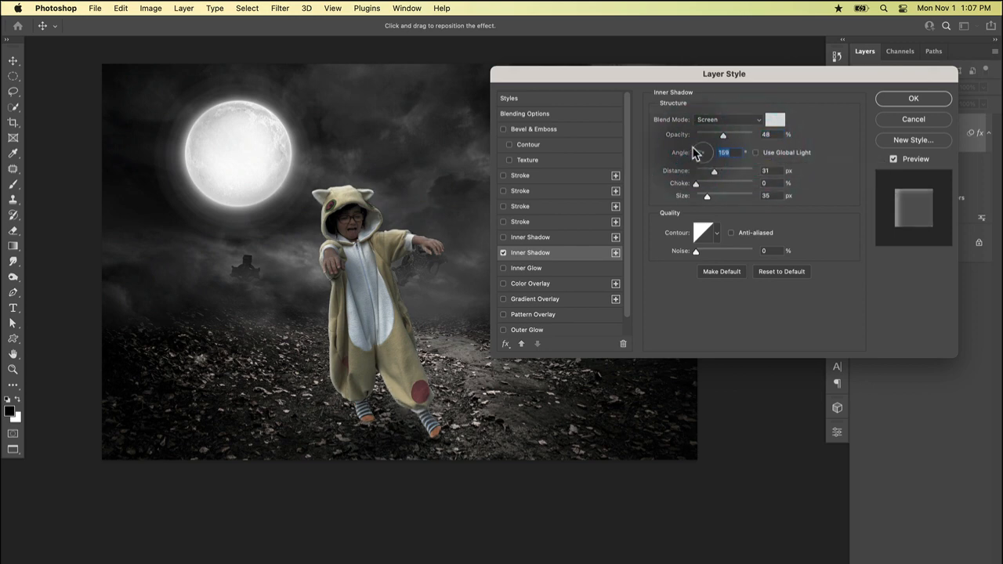
{"action": "left_click", "coordinate": [697, 151]}
{"action": "left_click", "coordinate": [698, 151]}
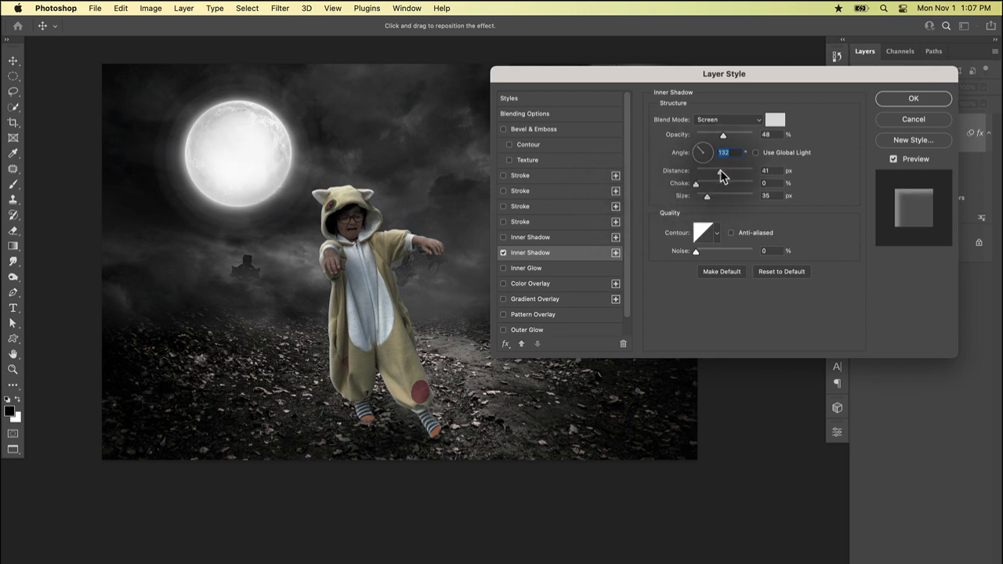
Set the light Inner Shadow to 77% opacity, 32 px distance, 5% choke and 54 px size.
{"action": "left_click_drag", "start_coordinate": [723, 135], "coordinate": [738, 135]}
{"action": "mouse_move", "coordinate": [706, 195]}
{"action": "left_mouse_down"}
{"action": "mouse_move", "coordinate": [742, 200]}
{"action": "mouse_move", "coordinate": [711, 195]}
{"action": "left_mouse_up"}
{"action": "left_click", "coordinate": [425, 291]}
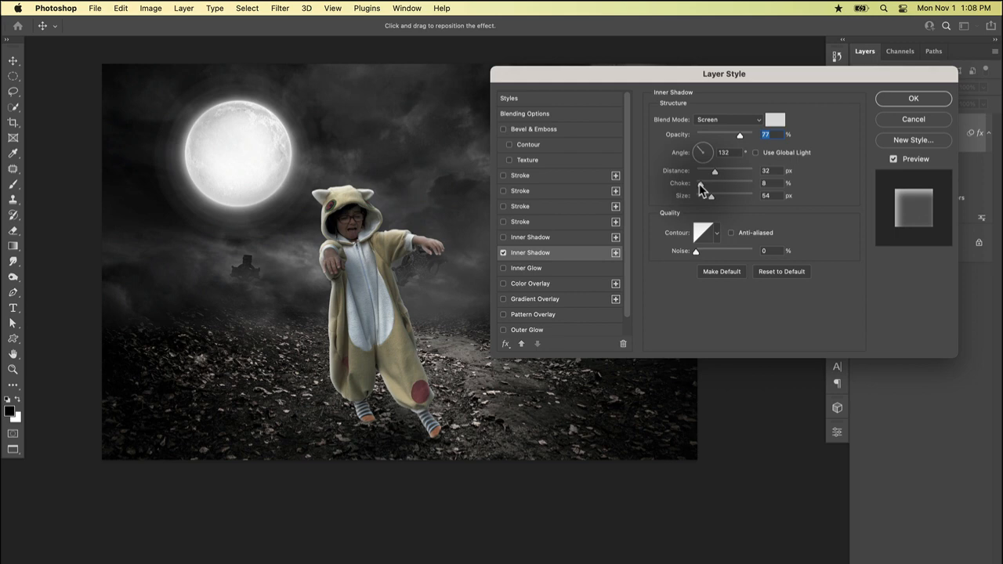
{"action": "left_click", "coordinate": [698, 183]}
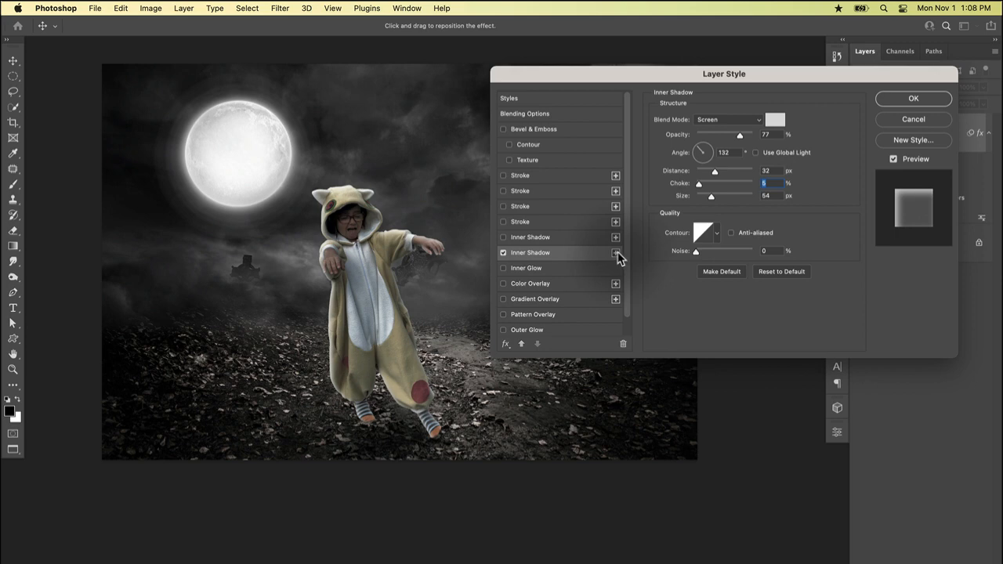
Add a second, black Inner Shadow in Multiply mode with 52% opacity, -46° angle, 61 px distance and 87 px size, and apply the layer style.
{"action": "left_click", "coordinate": [544, 239]}
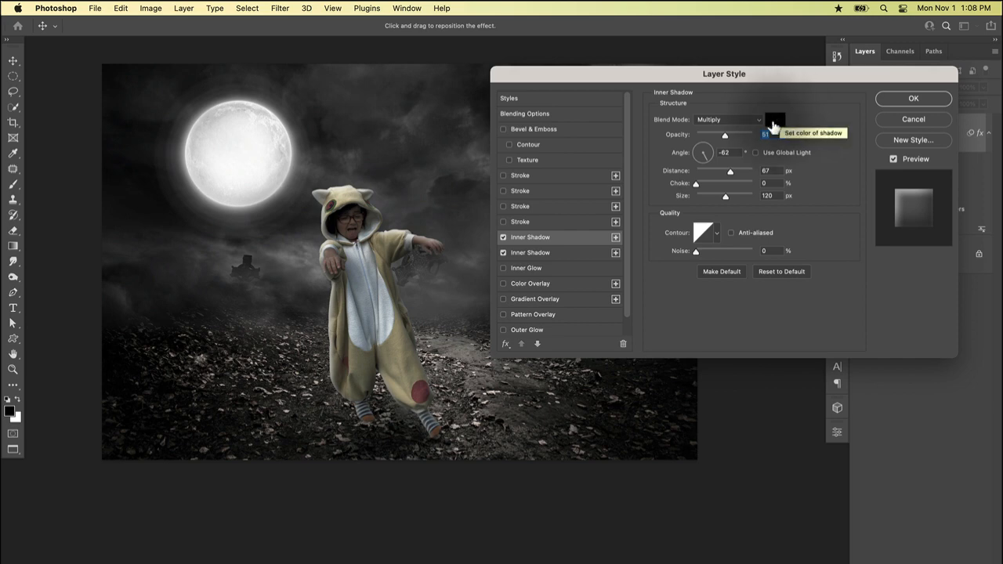
{"action": "left_click_drag", "start_coordinate": [730, 171], "coordinate": [711, 162]}
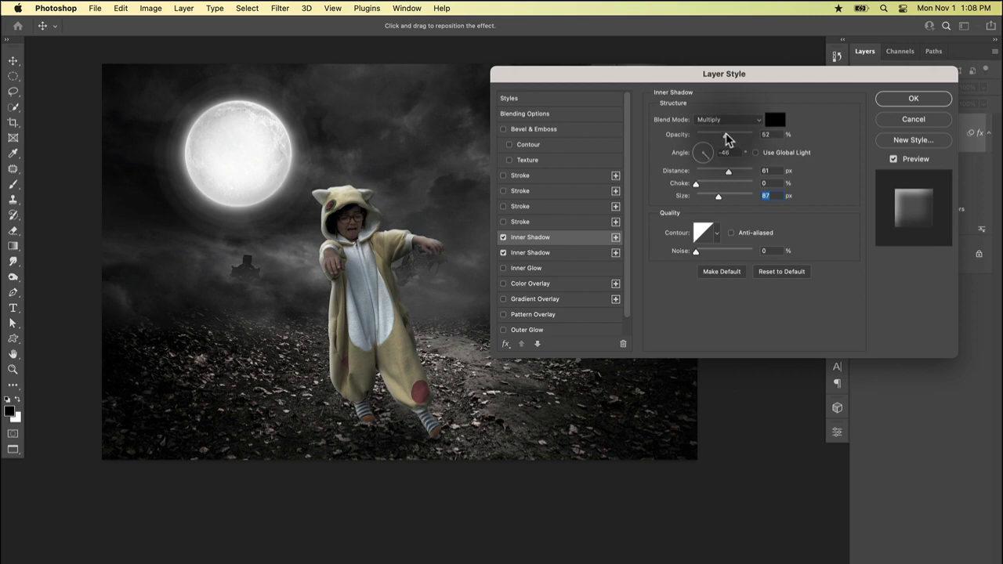
{"action": "left_click", "coordinate": [725, 135]}
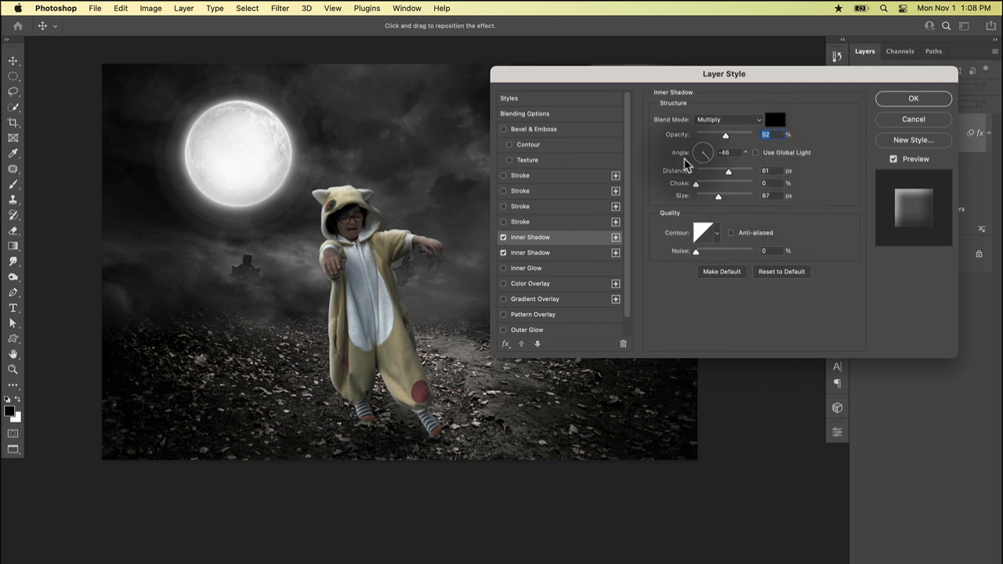
{"action": "left_click", "coordinate": [911, 99]}
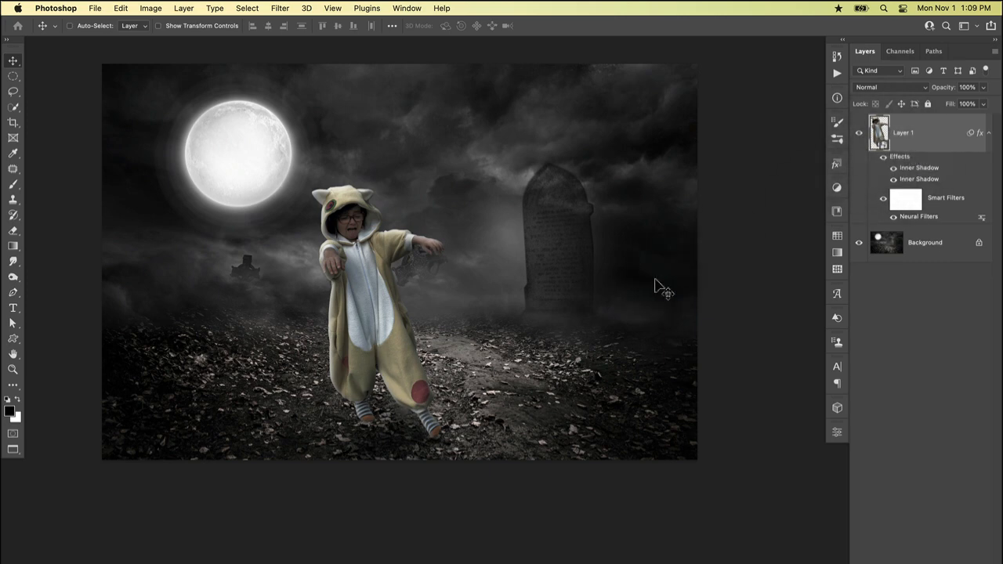
Darken the child's layer with a Levels adjustment, setting the midtones to 0.91 and the output white level to 229.
{"action": "key", "text": "super+l"}
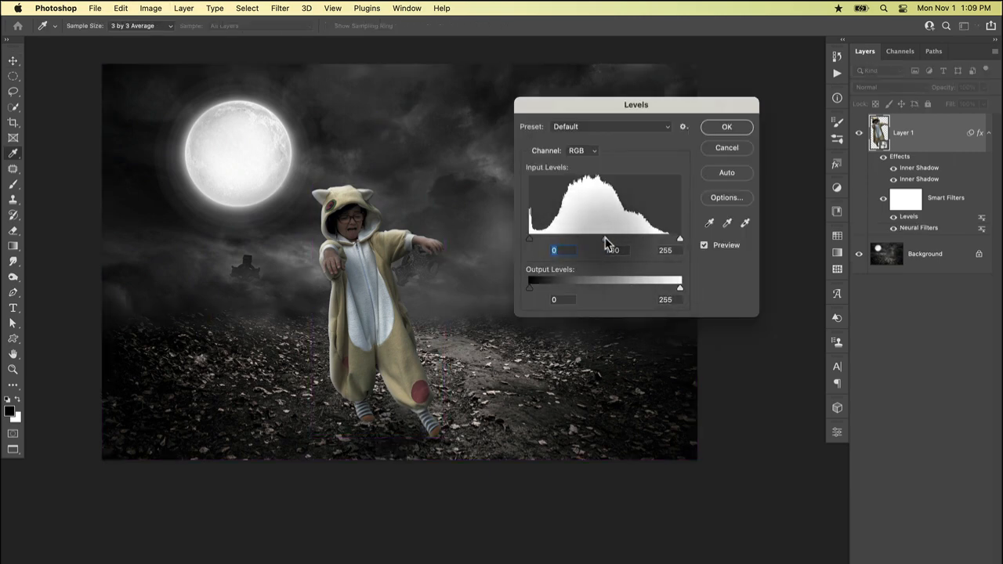
{"action": "left_click_drag", "start_coordinate": [605, 243], "coordinate": [615, 245]}
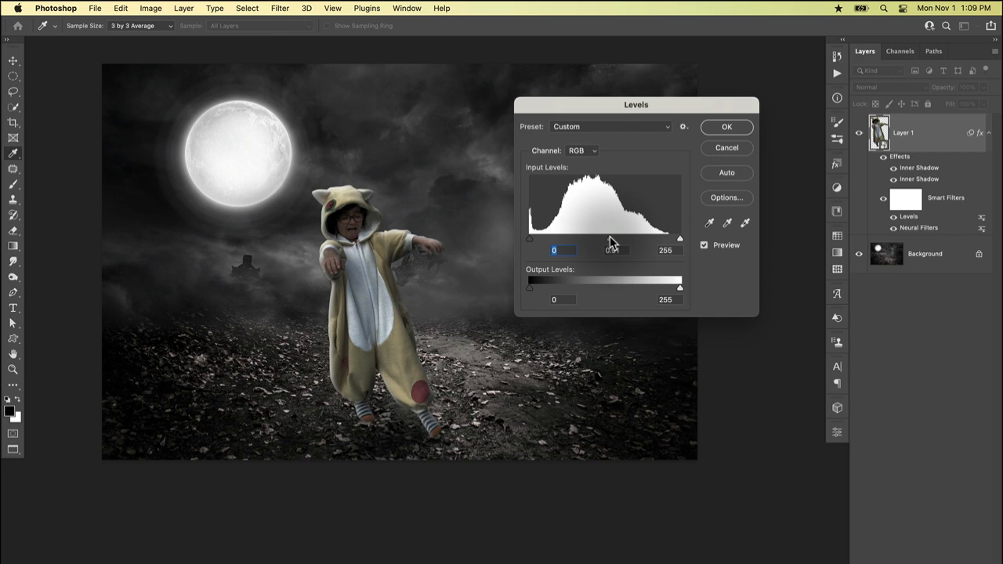
{"action": "left_click_drag", "start_coordinate": [610, 238], "coordinate": [609, 239]}
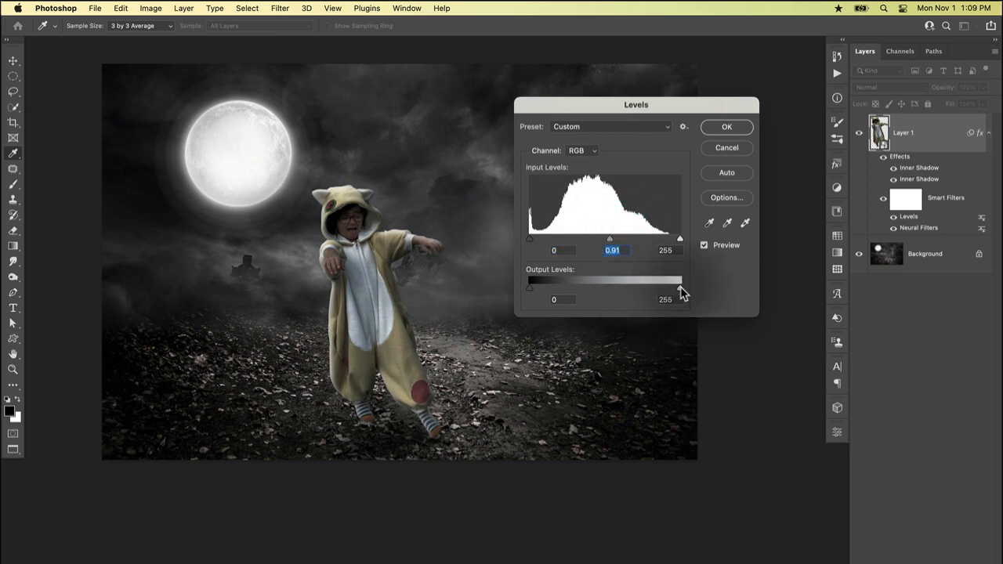
{"action": "mouse_move", "coordinate": [680, 292]}
{"action": "left_mouse_down"}
{"action": "mouse_move", "coordinate": [663, 291]}
{"action": "mouse_move", "coordinate": [687, 287]}
{"action": "mouse_move", "coordinate": [665, 289]}
{"action": "left_mouse_up"}
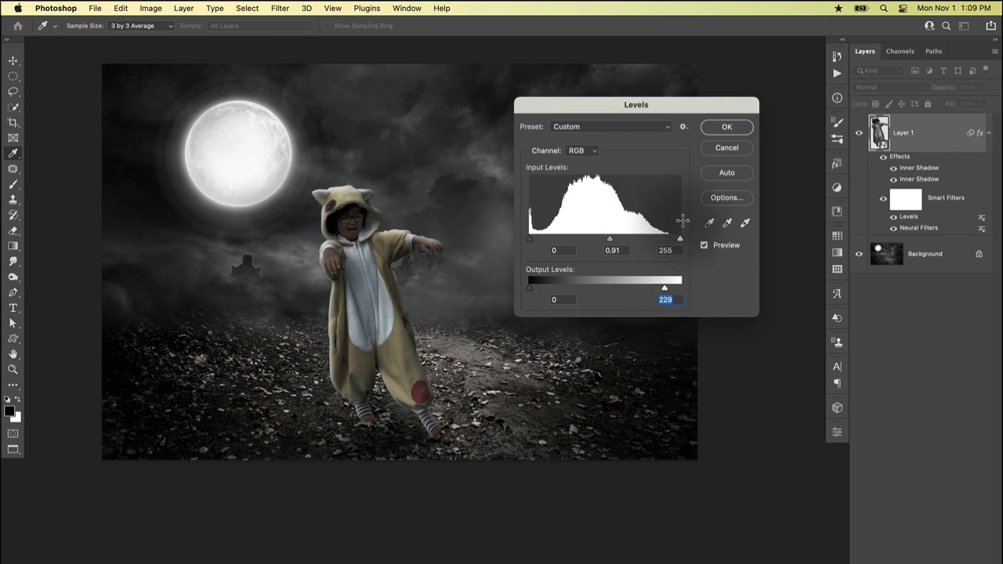
{"action": "left_click", "coordinate": [728, 128]}
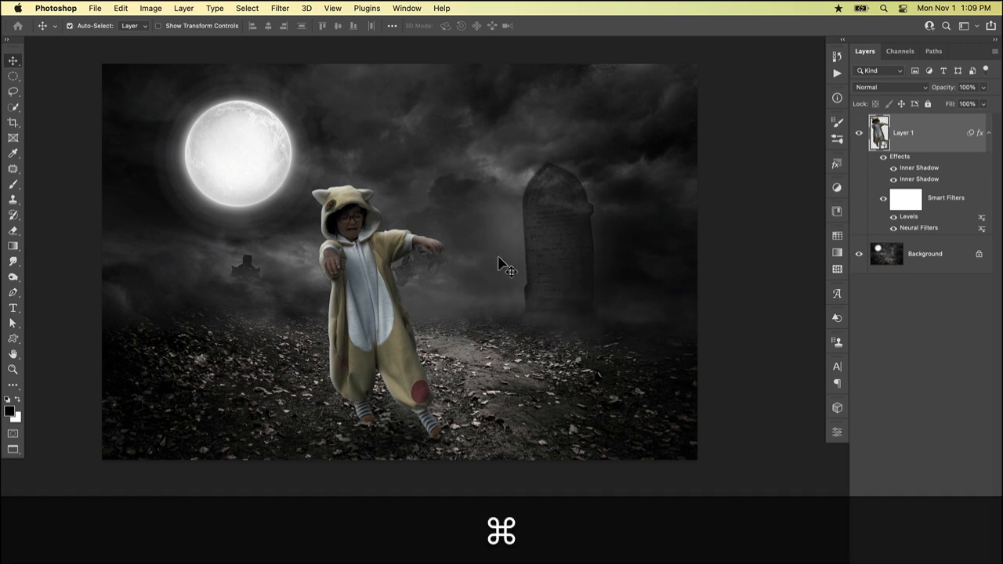
Desaturate the child's layer with a Hue/Saturation adjustment set to a saturation of -19.
{"action": "key", "text": "super+u"}
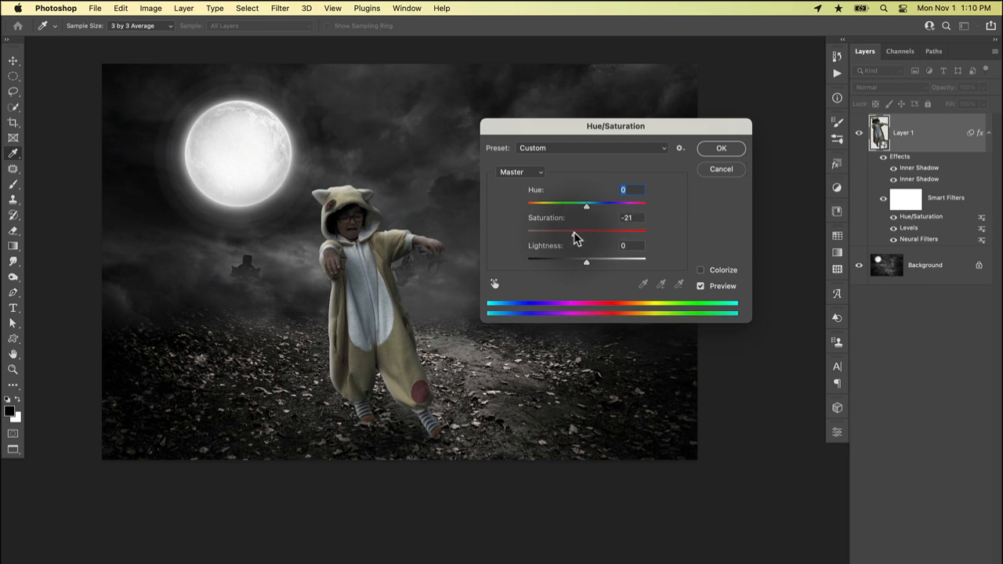
{"action": "left_click", "coordinate": [575, 235]}
{"action": "left_click", "coordinate": [575, 235]}
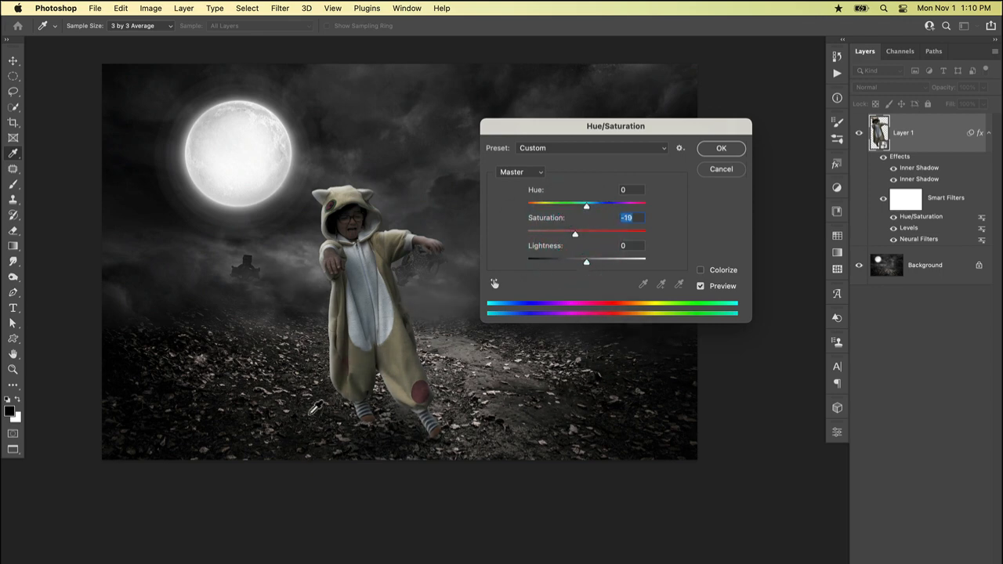
{"action": "left_click", "coordinate": [721, 149]}
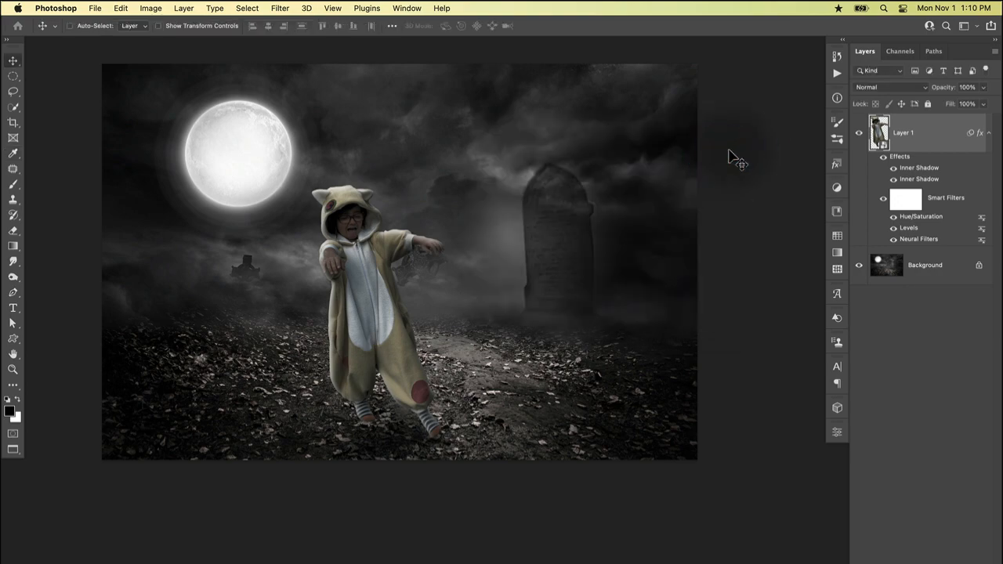
Add a layer mask to the child's layer for work around the feet.
{"action": "key", "text": "super+space"}
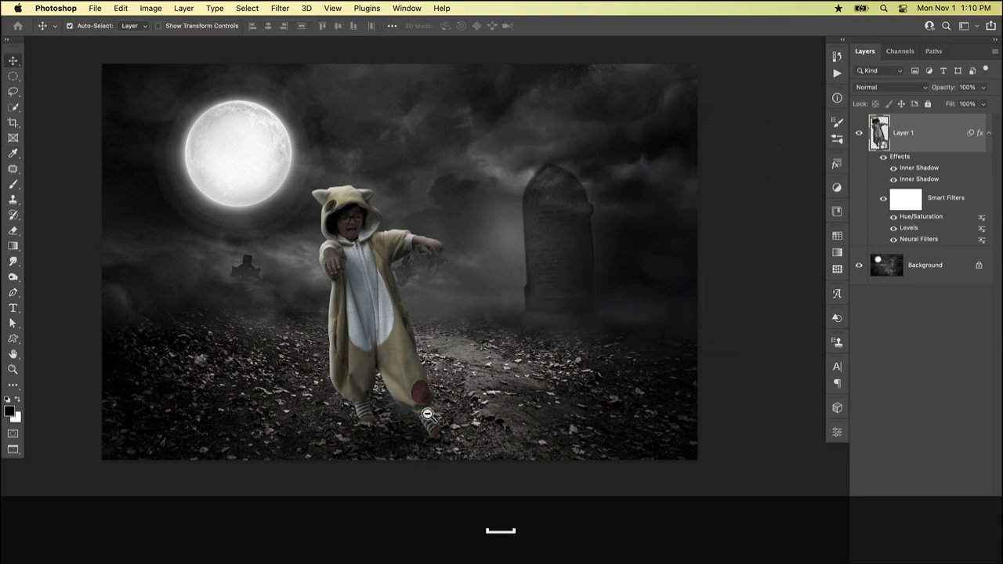
{"action": "left_click", "coordinate": [427, 414], "text": "super"}
{"action": "left_click", "coordinate": [459, 425], "text": "super"}
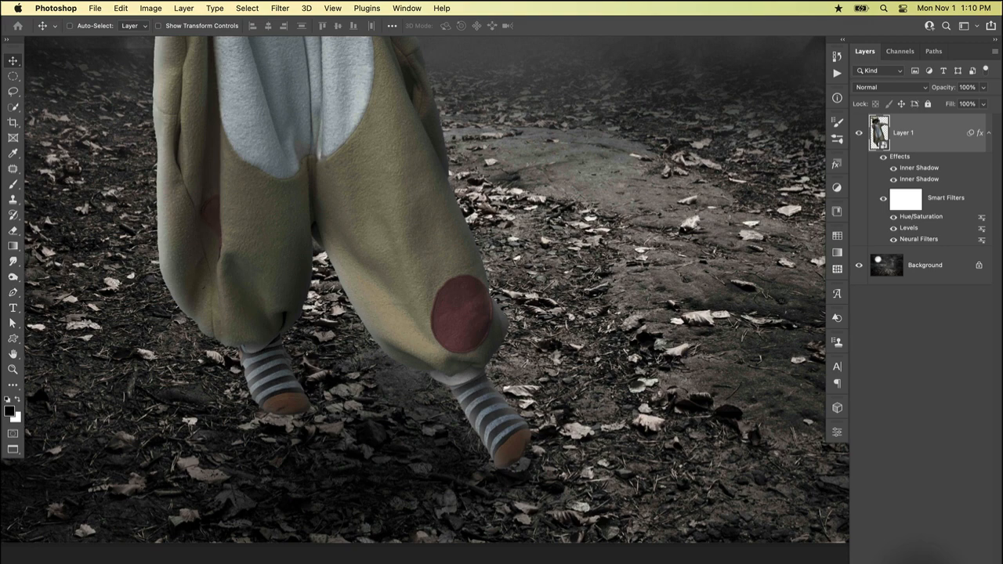
{"action": "left_click", "coordinate": [919, 563]}
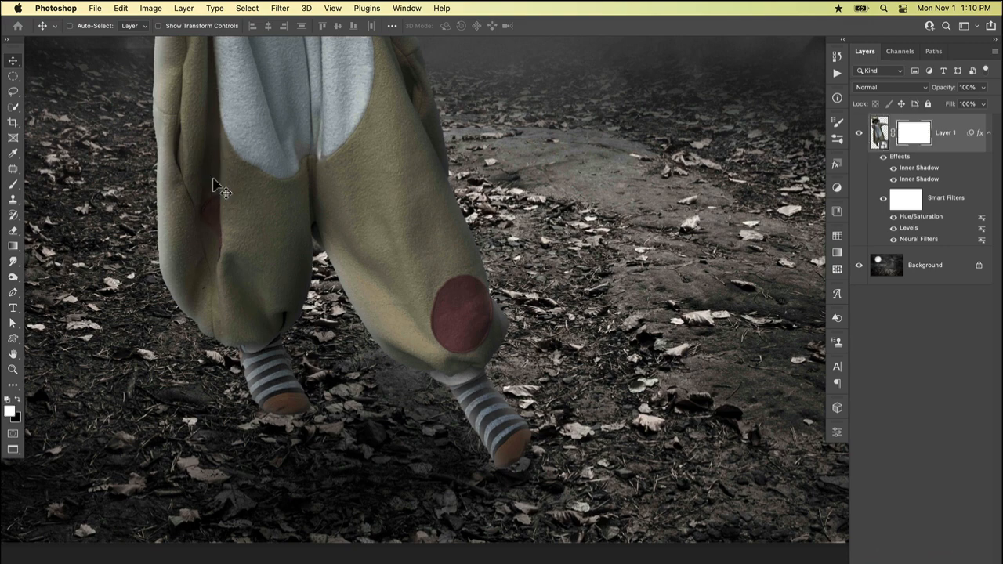
Choose the Kyle's Concept Brushes - Foliage Mix 3 mixer brush and set its Wet value to 0%.
{"action": "key", "text": "b"}
{"action": "left_click", "coordinate": [79, 24]}
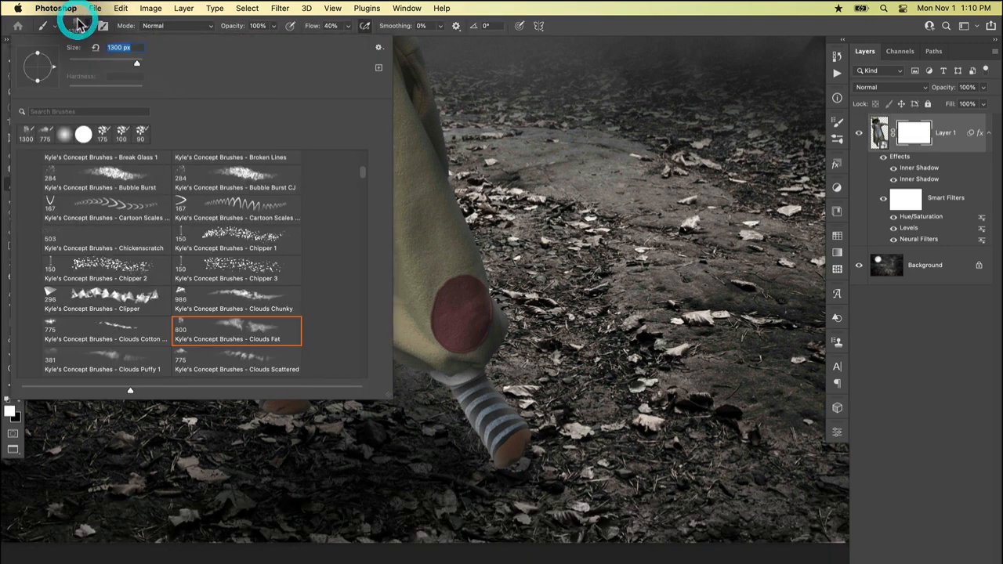
{"action": "scroll", "coordinate": [140, 286], "scroll_direction": "up", "scroll_amount": 10}
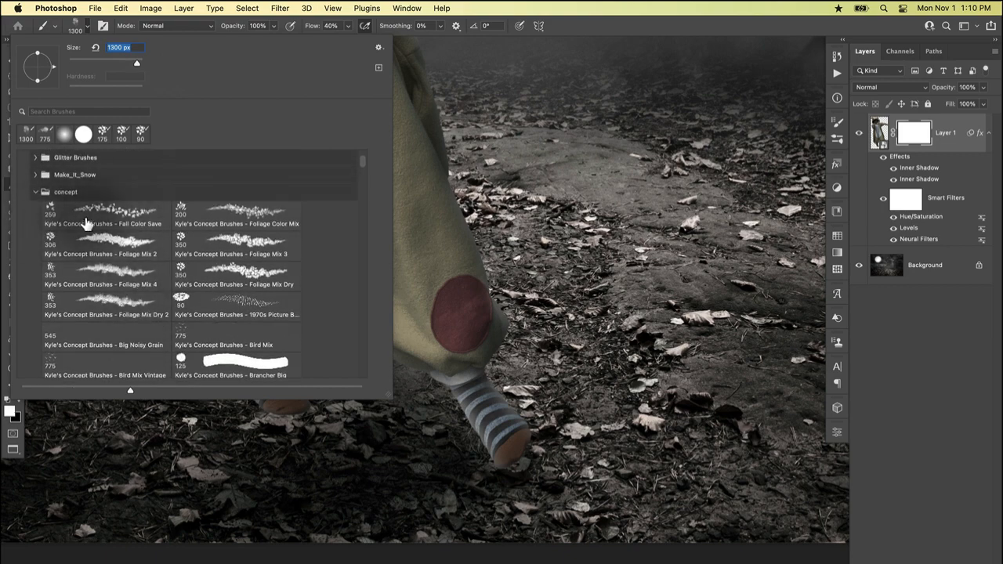
{"action": "scroll", "coordinate": [122, 253], "scroll_direction": "up", "scroll_amount": 3}
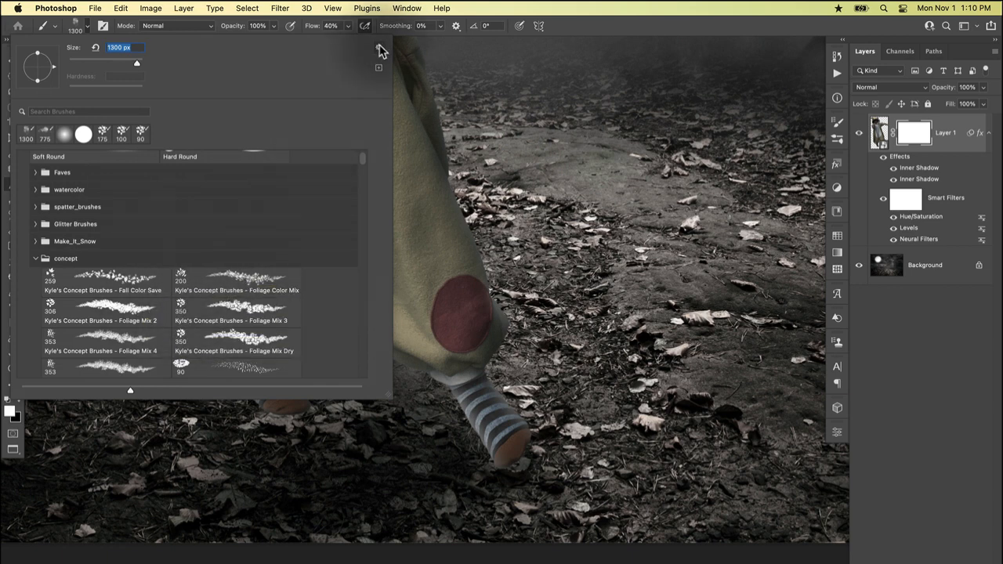
{"action": "left_click", "coordinate": [78, 28]}
{"action": "left_click", "coordinate": [79, 27]}
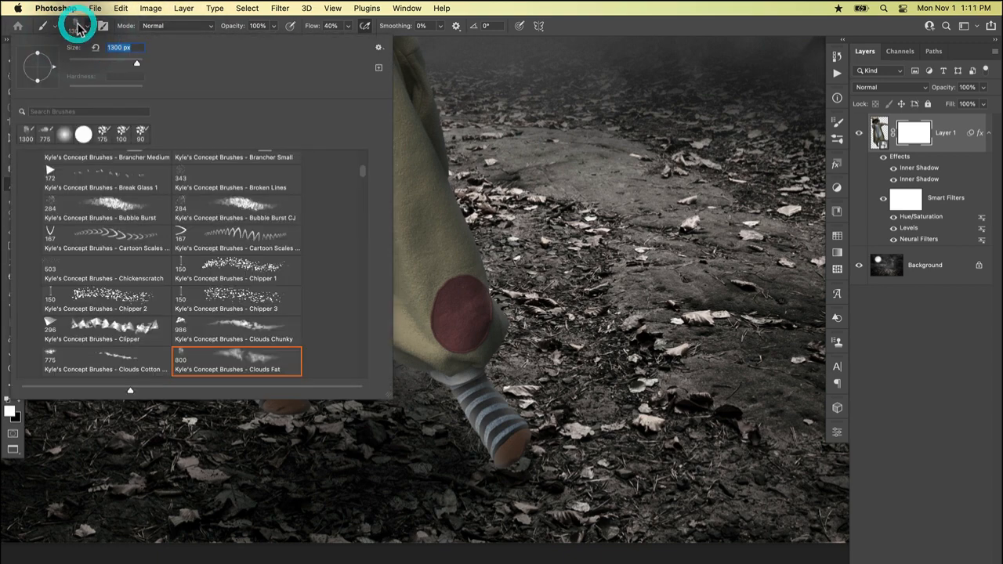
{"action": "left_click", "coordinate": [378, 48]}
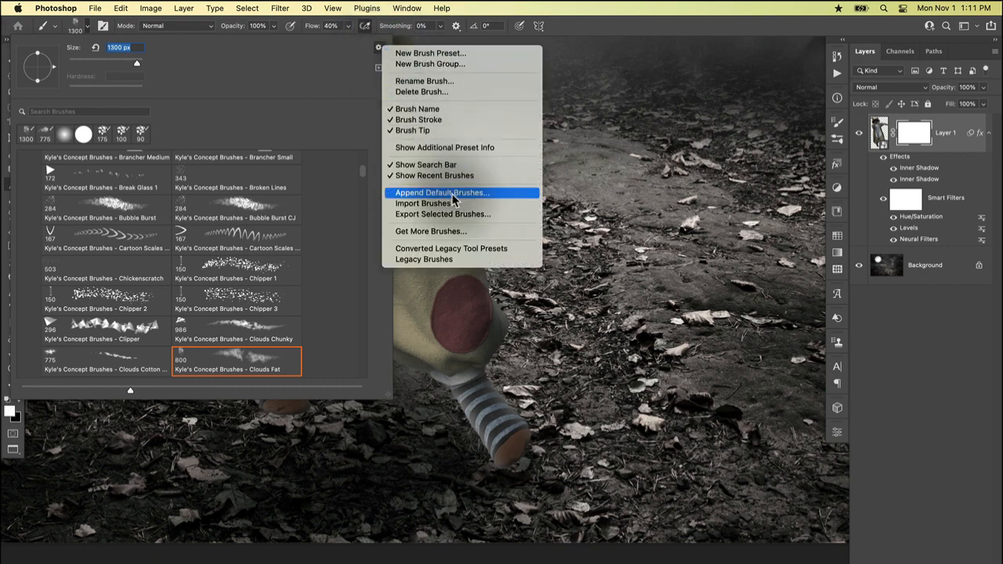
{"action": "left_click", "coordinate": [312, 63]}
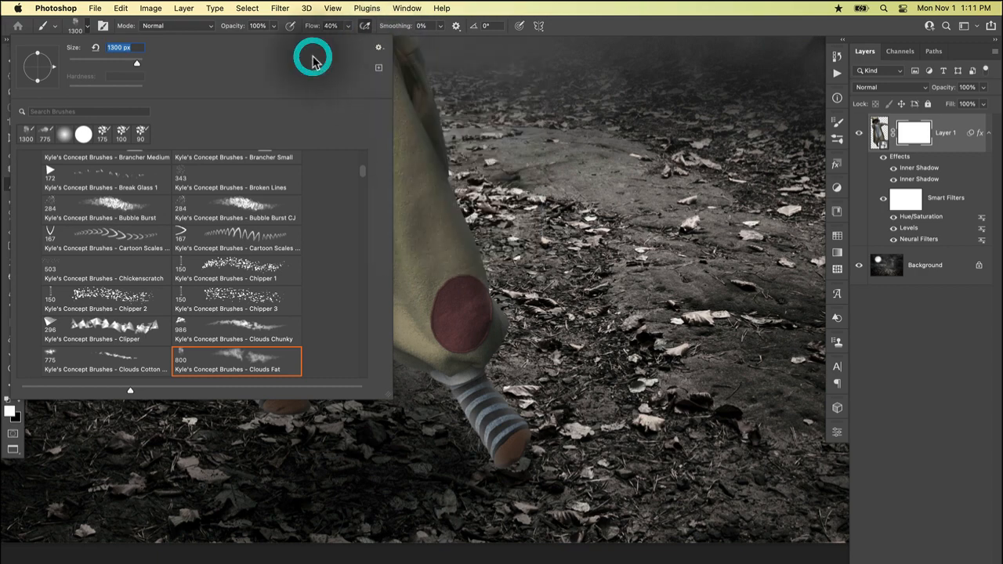
{"action": "scroll", "coordinate": [210, 283], "scroll_direction": "up", "scroll_amount": 5}
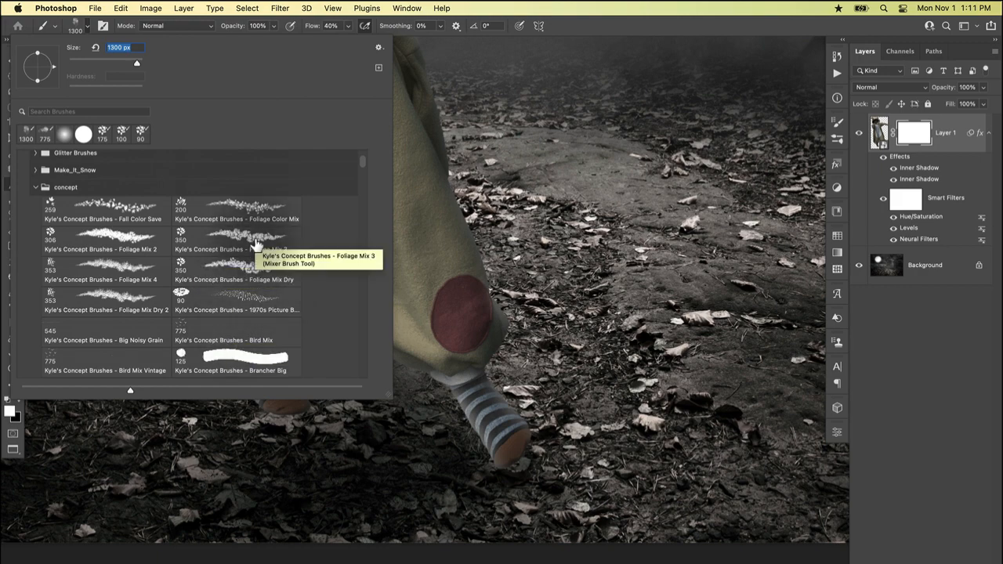
{"action": "double_click", "coordinate": [239, 249]}
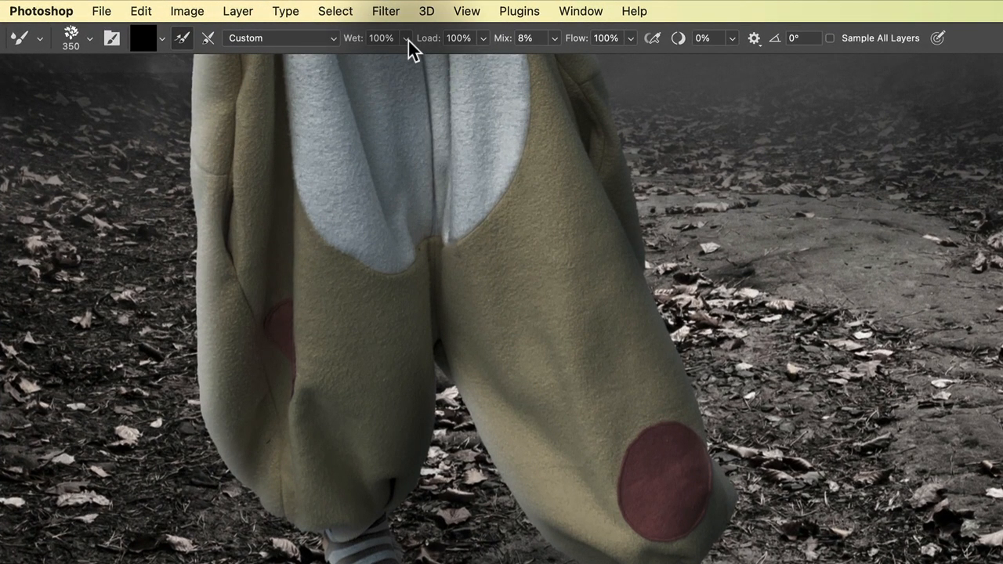
{"action": "left_click", "coordinate": [406, 37]}
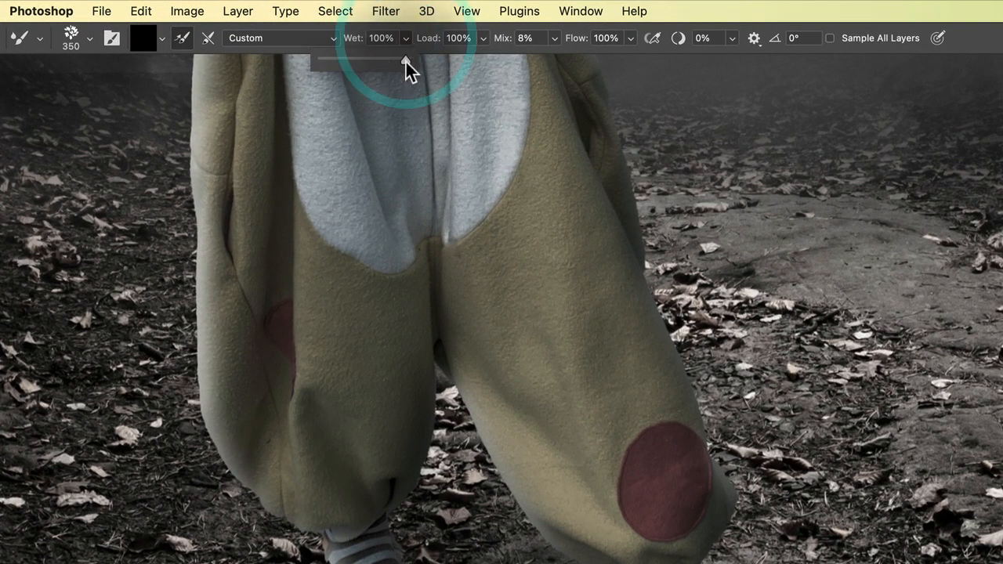
{"action": "left_click_drag", "start_coordinate": [405, 59], "coordinate": [225, 61]}
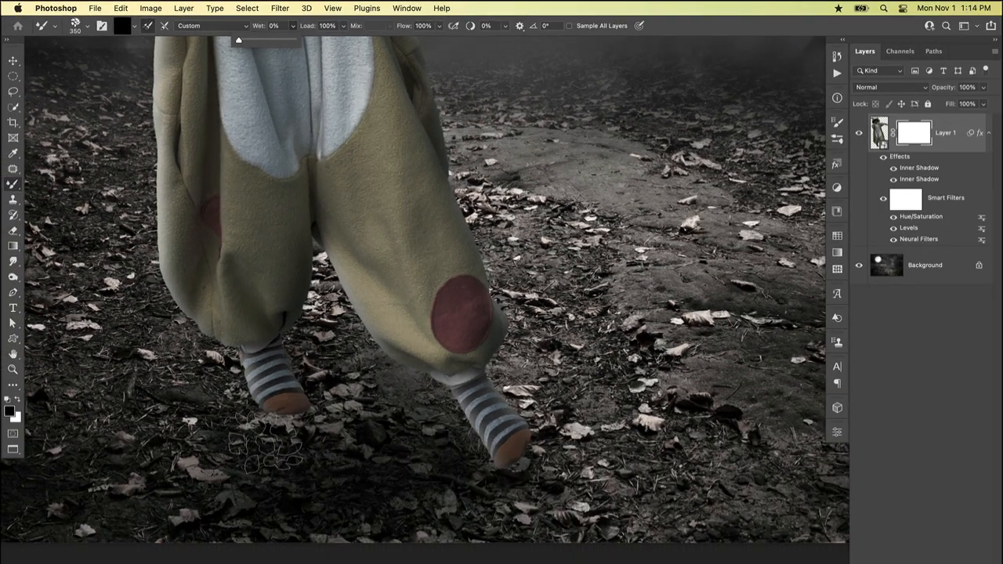
Reduce the brush to 100 px and paint black on the child's layer mask over the rear foot to hide it among the leaves.
{"action": "key", "text": "bracketleft"}
{"action": "key", "text": "bracketleft"}
{"action": "key", "text": "bracketleft"}
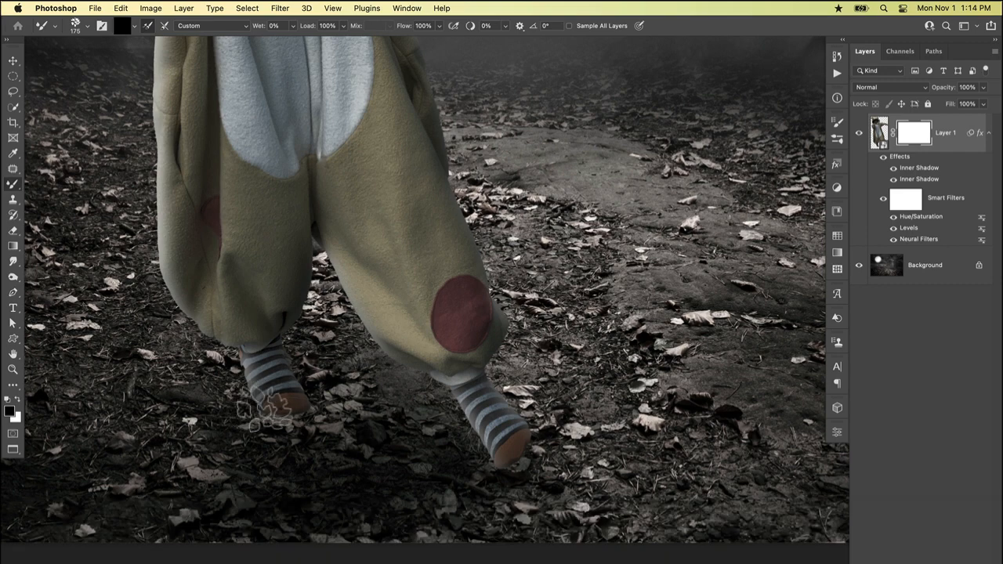
{"action": "key", "text": "bracketleft"}
{"action": "key", "text": "bracketleft"}
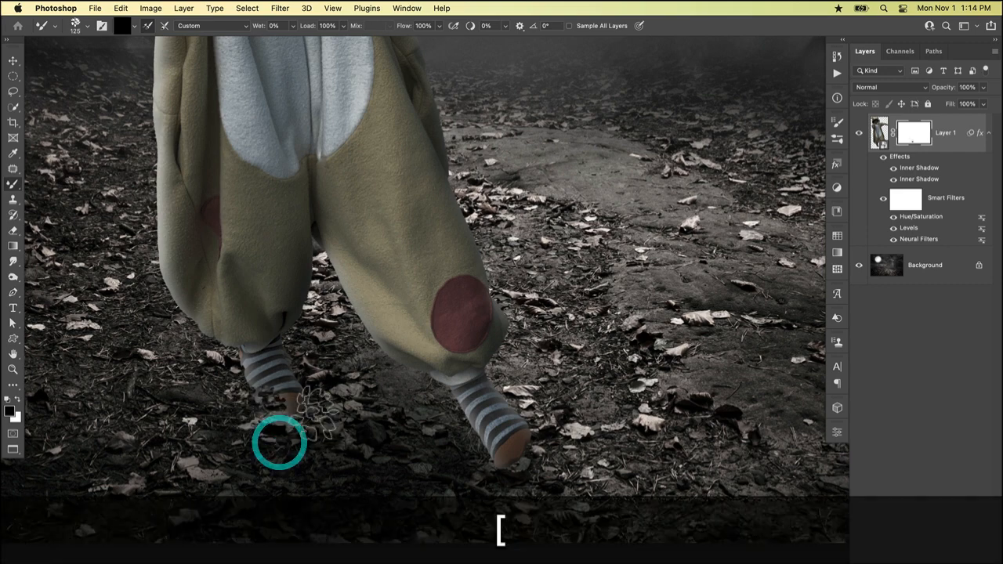
{"action": "key", "text": "bracketleft"}
{"action": "left_click", "coordinate": [274, 417]}
Paint white on the mask to bring back the rear foot's toes and striped sock.
{"action": "key", "text": "x"}
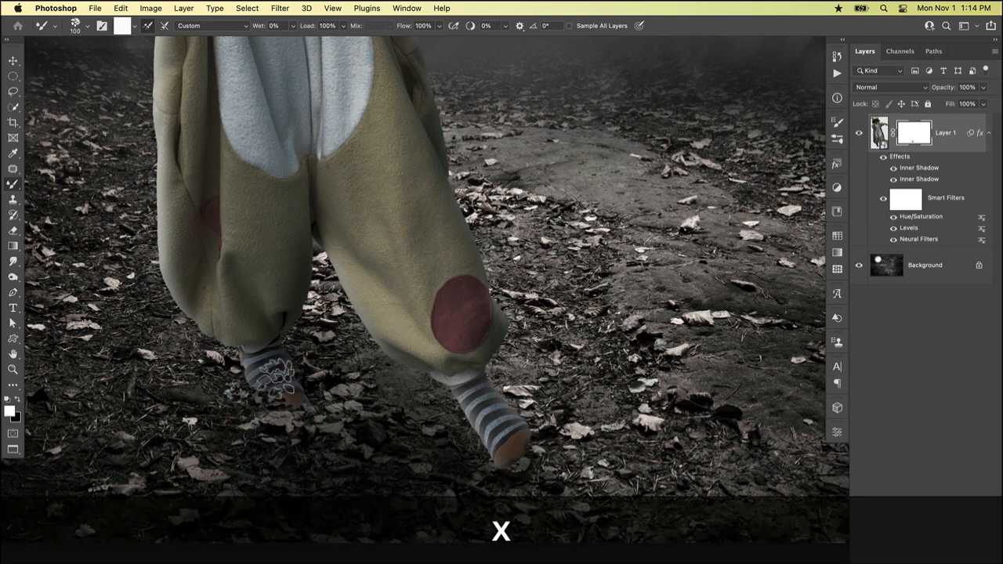
{"action": "left_click", "coordinate": [278, 391]}
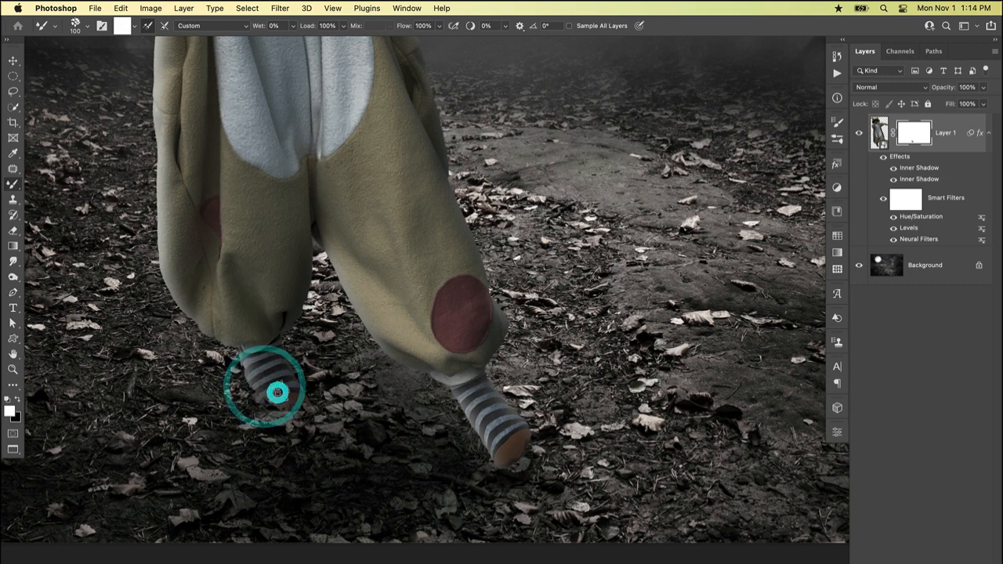
{"action": "left_click", "coordinate": [278, 393]}
{"action": "left_click", "coordinate": [278, 393]}
Paint black on the mask around the heel and toes of the rear foot to cover its edges with leaf shapes.
{"action": "key", "text": "x"}
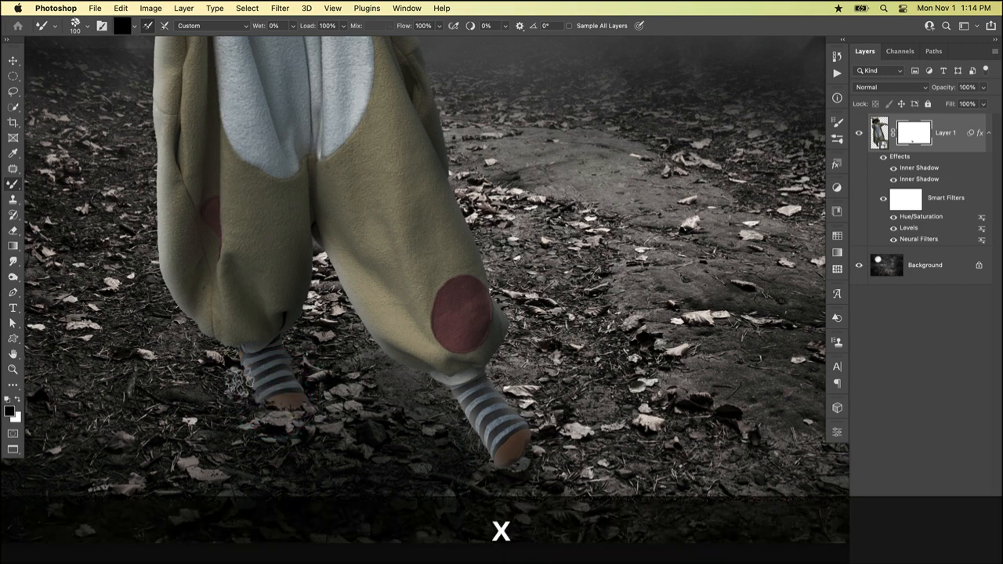
{"action": "left_click", "coordinate": [239, 377]}
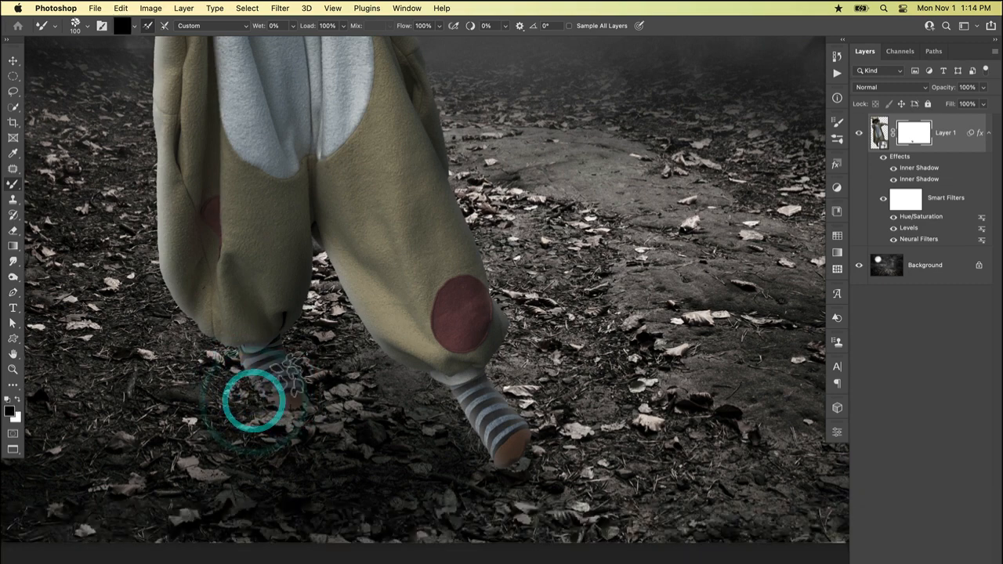
{"action": "key", "text": "x"}
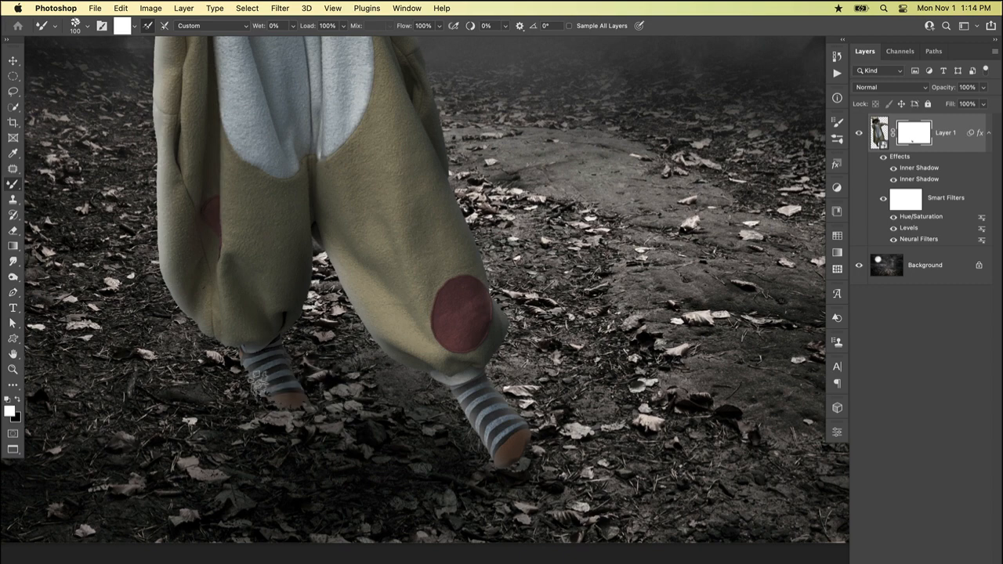
{"action": "key", "text": "x"}
{"action": "left_click", "coordinate": [319, 384]}
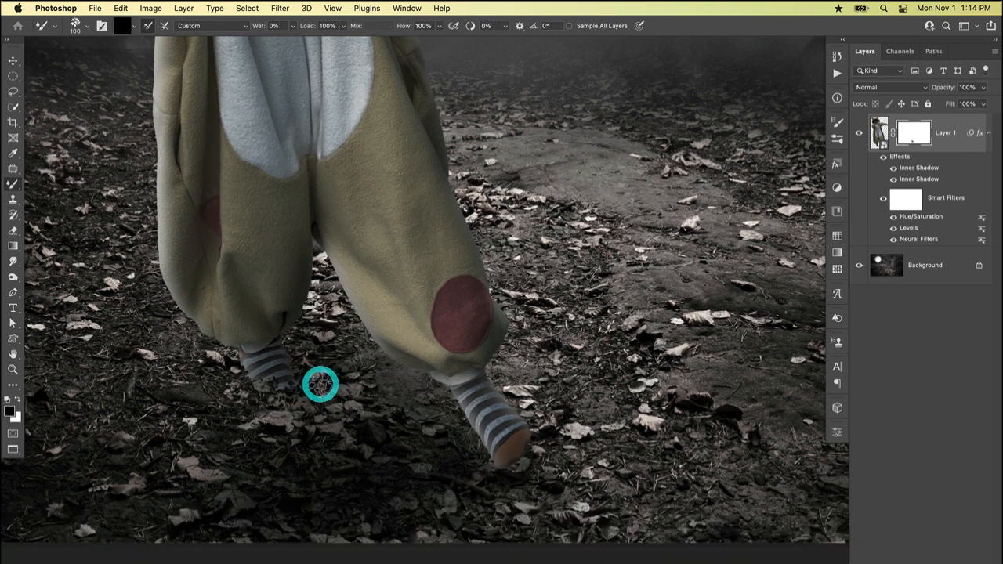
Refine the rear foot's mask, restoring the sock and toes with white and hiding the sole's edge with black.
{"action": "key", "text": "x"}
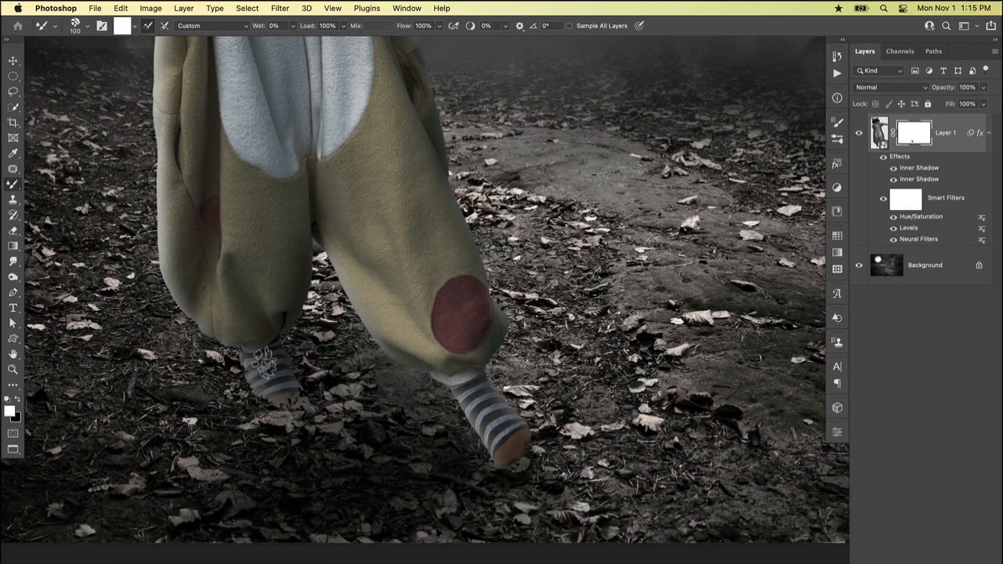
{"action": "mouse_move", "coordinate": [268, 390]}
{"action": "left_mouse_down"}
{"action": "mouse_move", "coordinate": [298, 404]}
{"action": "mouse_move", "coordinate": [235, 380]}
{"action": "left_mouse_up"}
{"action": "key", "text": "x"}
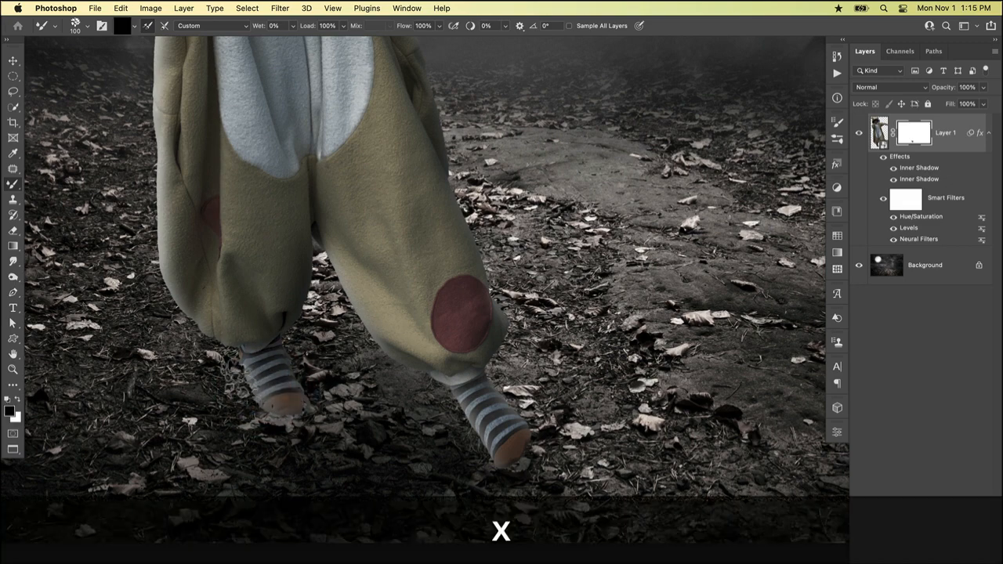
{"action": "mouse_move", "coordinate": [260, 414]}
{"action": "left_mouse_down"}
{"action": "mouse_move", "coordinate": [239, 413]}
{"action": "mouse_move", "coordinate": [289, 443]}
{"action": "mouse_move", "coordinate": [323, 410]}
{"action": "mouse_move", "coordinate": [304, 376]}
{"action": "mouse_move", "coordinate": [335, 423]}
{"action": "mouse_move", "coordinate": [262, 420]}
{"action": "mouse_move", "coordinate": [291, 441]}
{"action": "mouse_move", "coordinate": [263, 418]}
{"action": "mouse_move", "coordinate": [315, 428]}
{"action": "mouse_move", "coordinate": [260, 426]}
{"action": "left_mouse_up"}
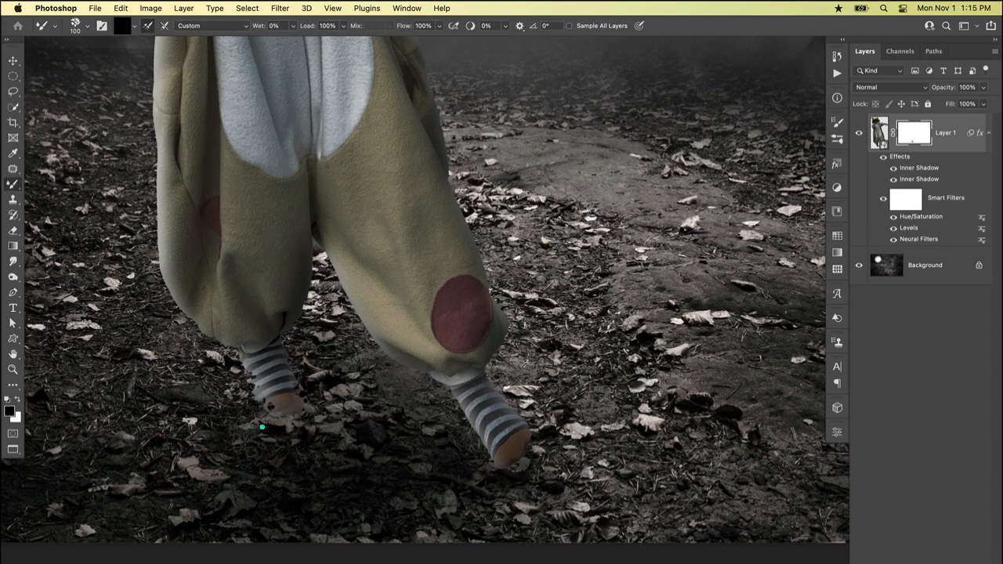
{"action": "key", "text": "x"}
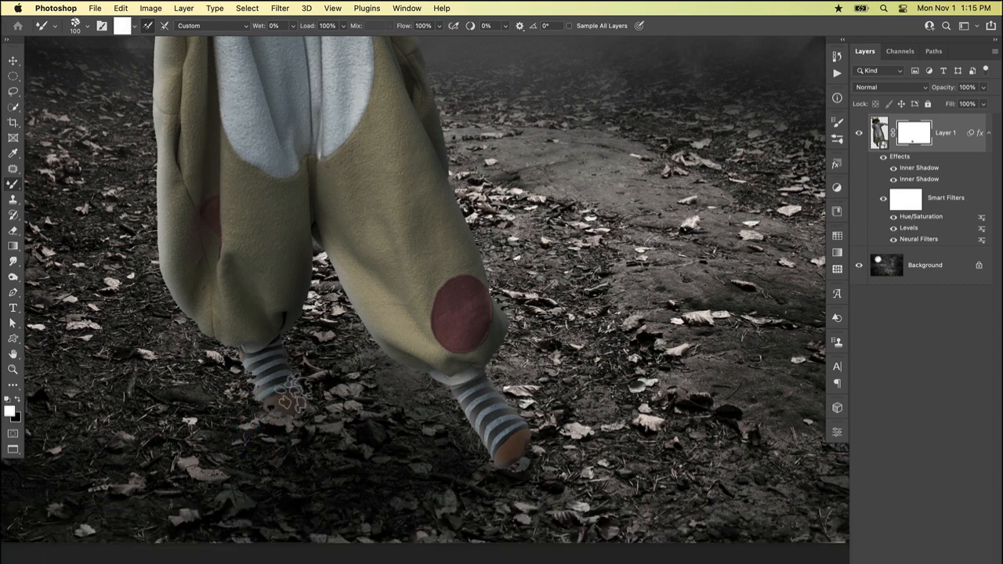
Add a new layer beneath the child's layer and choose the Soft Round brush for painting on it.
{"action": "key", "text": "super+0"}
{"action": "scroll", "coordinate": [694, 278], "scroll_direction": "down", "scroll_amount": 4}
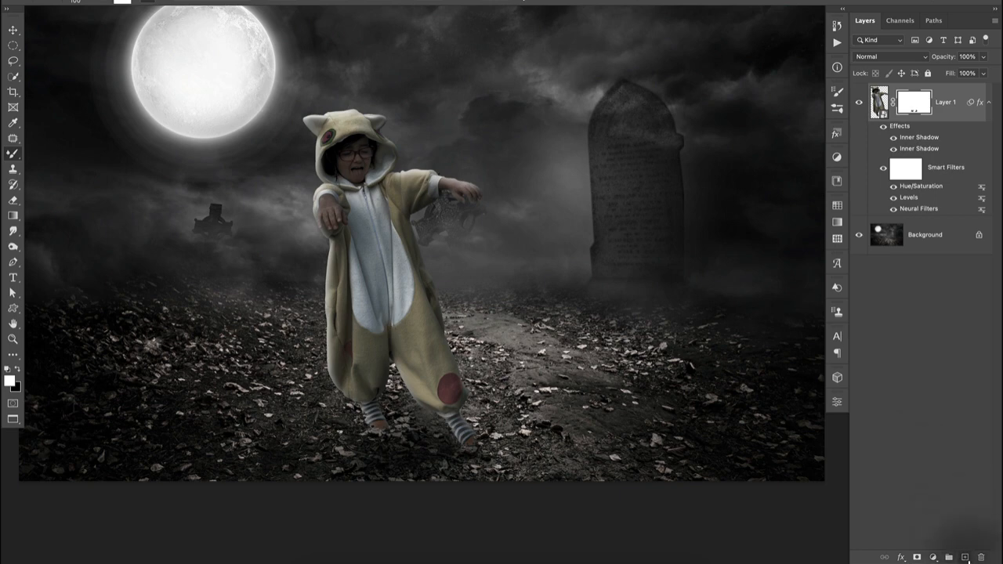
{"action": "left_click", "coordinate": [965, 557], "text": "super"}
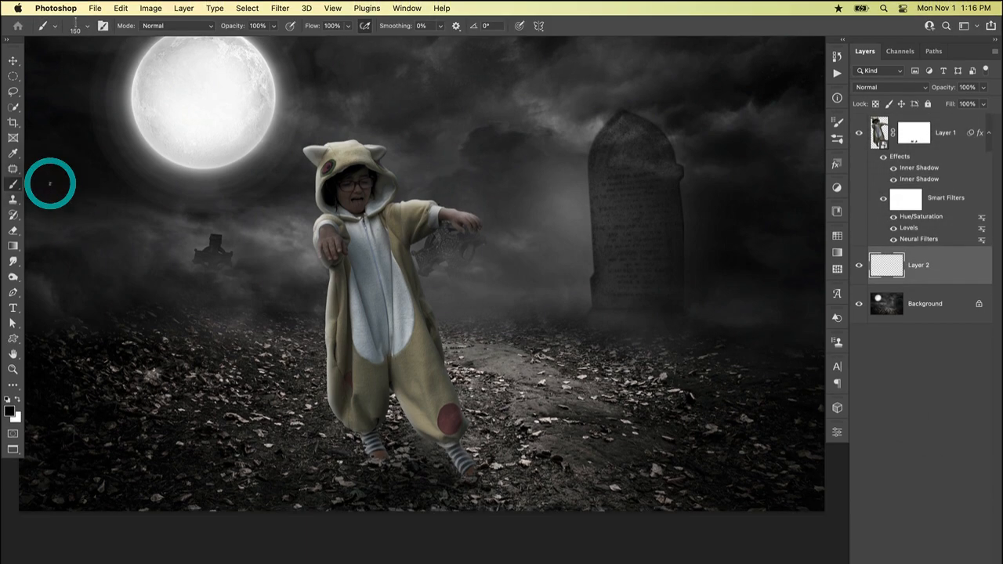
{"action": "left_click", "coordinate": [82, 26]}
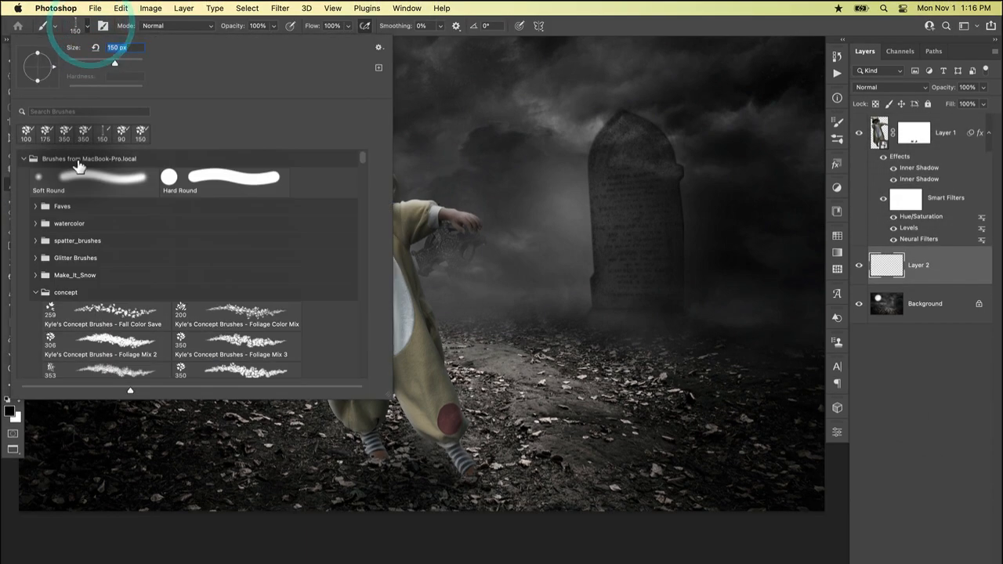
{"action": "left_click", "coordinate": [89, 178]}
{"action": "left_click", "coordinate": [88, 178]}
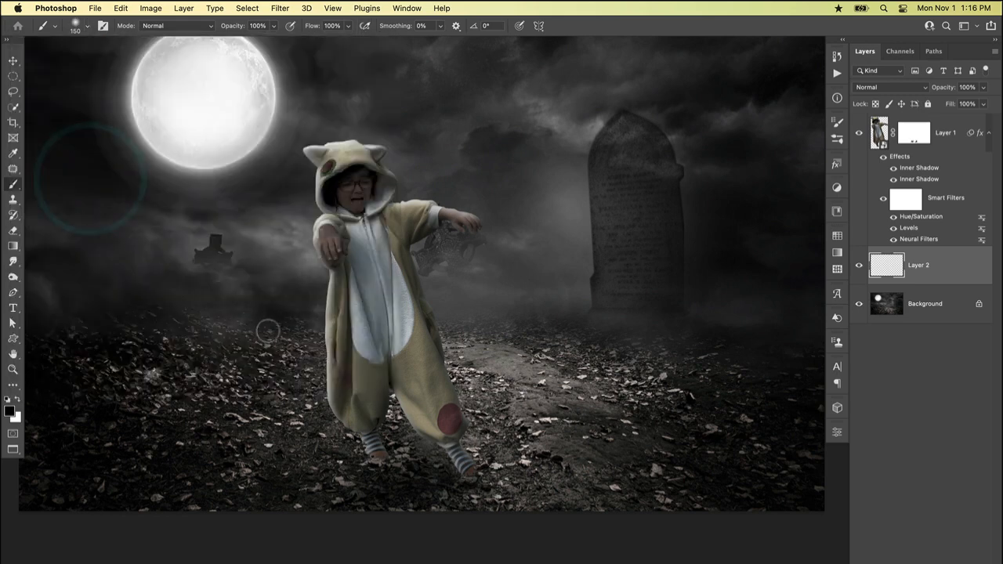
Enlarge the brush to 400 px and paint a black shadow on the ground under and in front of the child's feet.
{"action": "key", "text": "bracketright"}
{"action": "key", "text": "bracketright"}
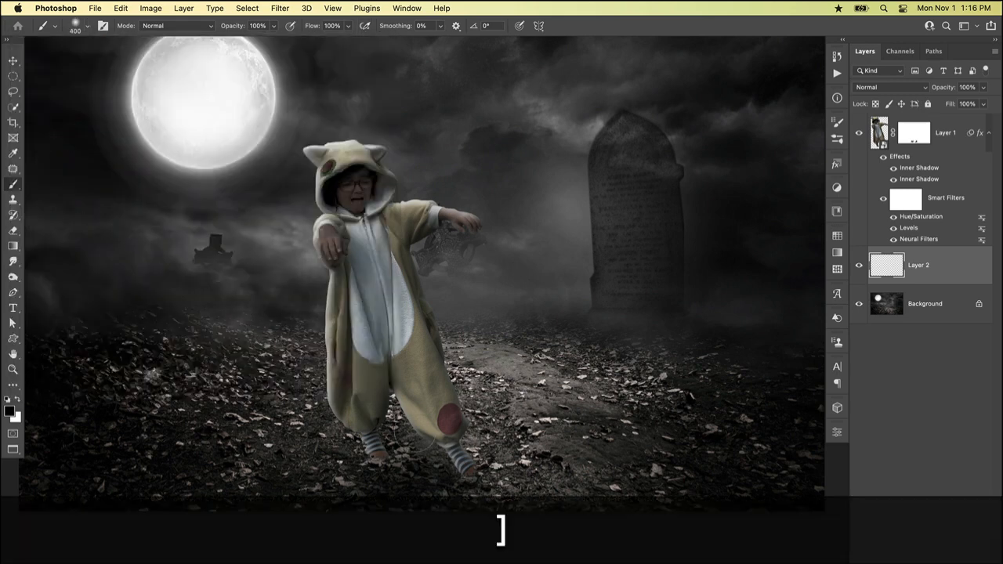
{"action": "mouse_move", "coordinate": [459, 466]}
{"action": "left_mouse_down"}
{"action": "mouse_move", "coordinate": [406, 448]}
{"action": "mouse_move", "coordinate": [377, 461]}
{"action": "mouse_move", "coordinate": [411, 487]}
{"action": "mouse_move", "coordinate": [500, 504]}
{"action": "mouse_move", "coordinate": [531, 527]}
{"action": "left_mouse_up"}
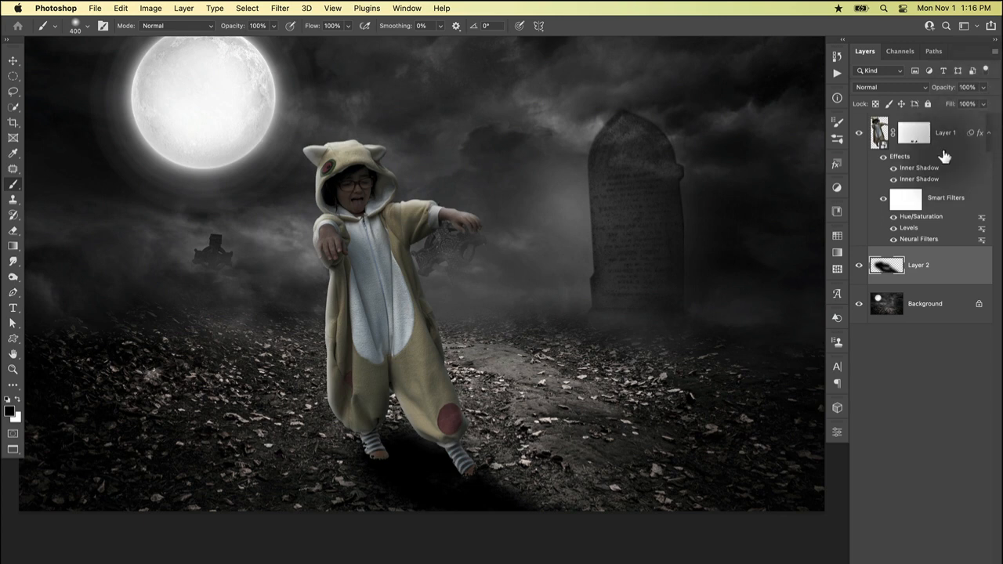
Set the shadow layer's blend mode to Multiply and its opacity to 37%.
{"action": "left_click", "coordinate": [918, 87]}
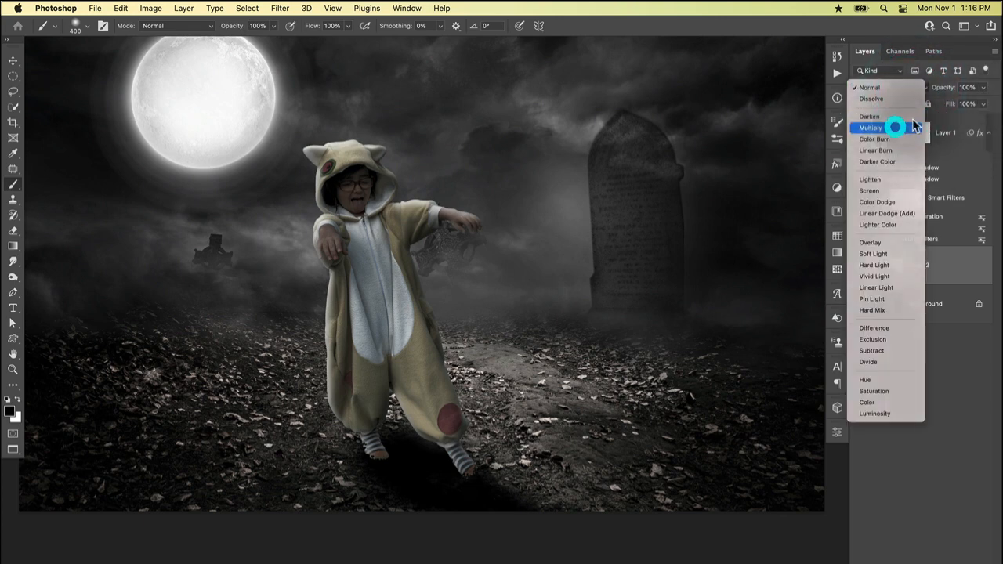
{"action": "left_click", "coordinate": [900, 127]}
{"action": "left_click_drag", "start_coordinate": [983, 87], "coordinate": [949, 103]}
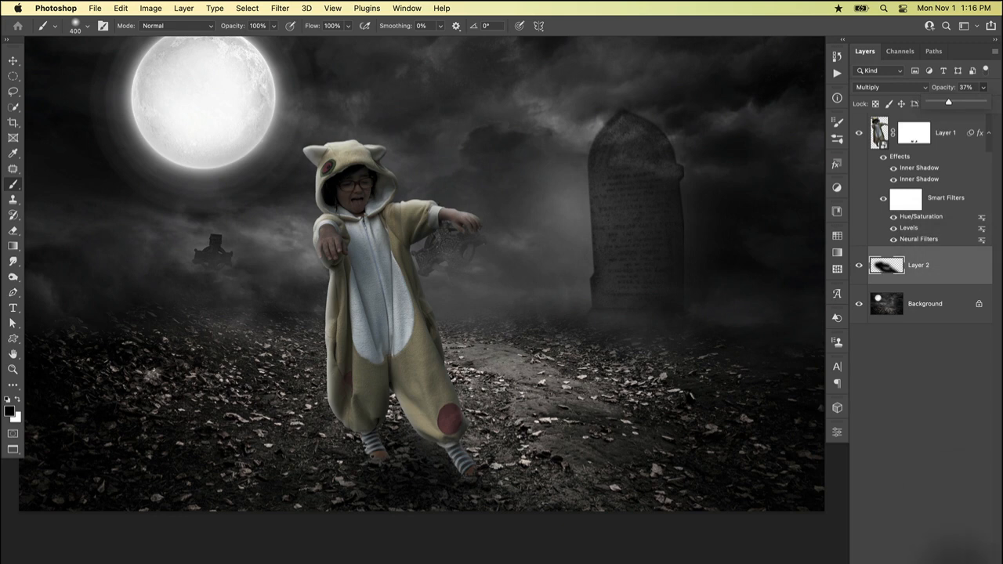
Add a new layer at the top of the layer stack and fill it with black.
{"action": "left_click", "coordinate": [963, 551]}
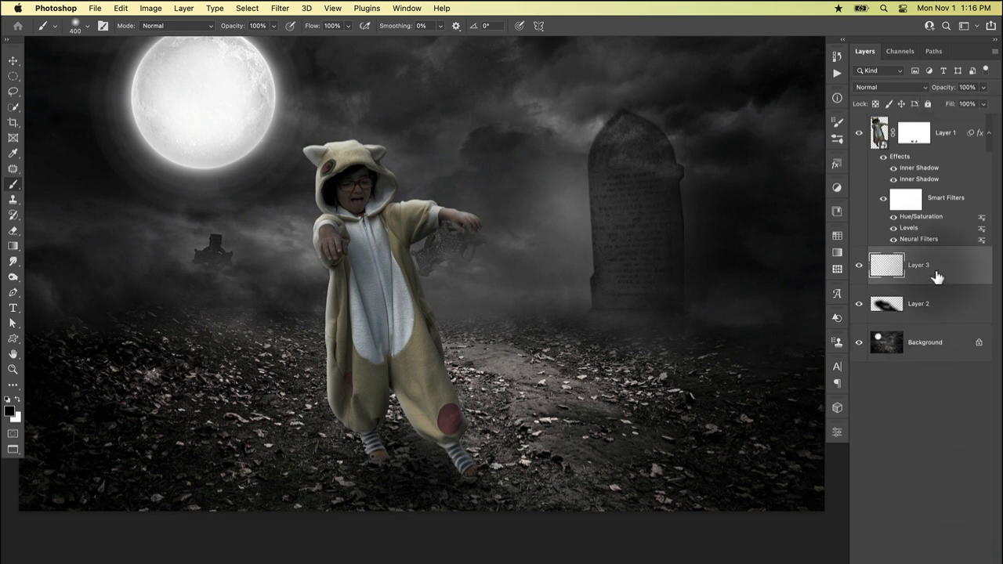
{"action": "left_click_drag", "start_coordinate": [940, 274], "coordinate": [939, 104]}
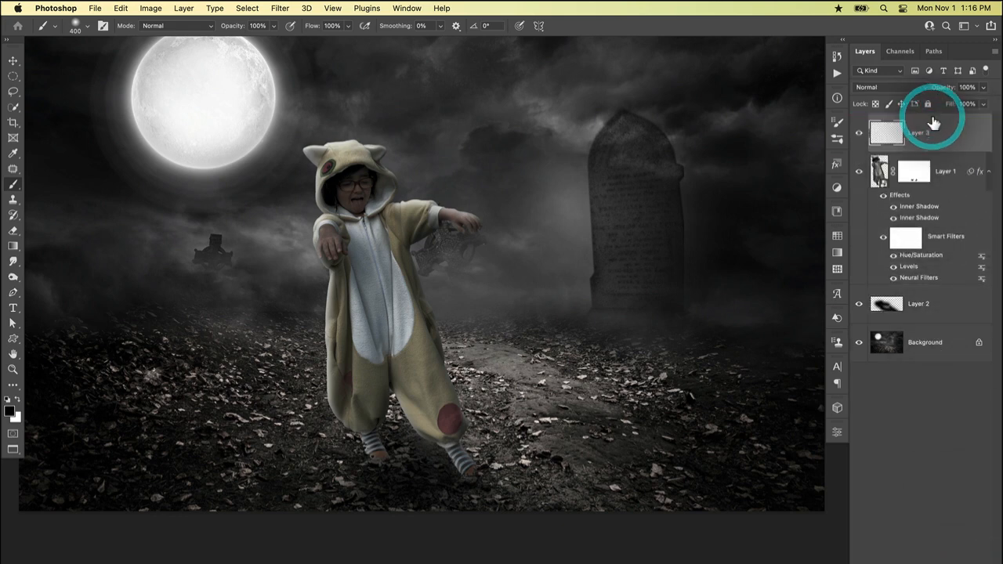
{"action": "left_click", "coordinate": [121, 8]}
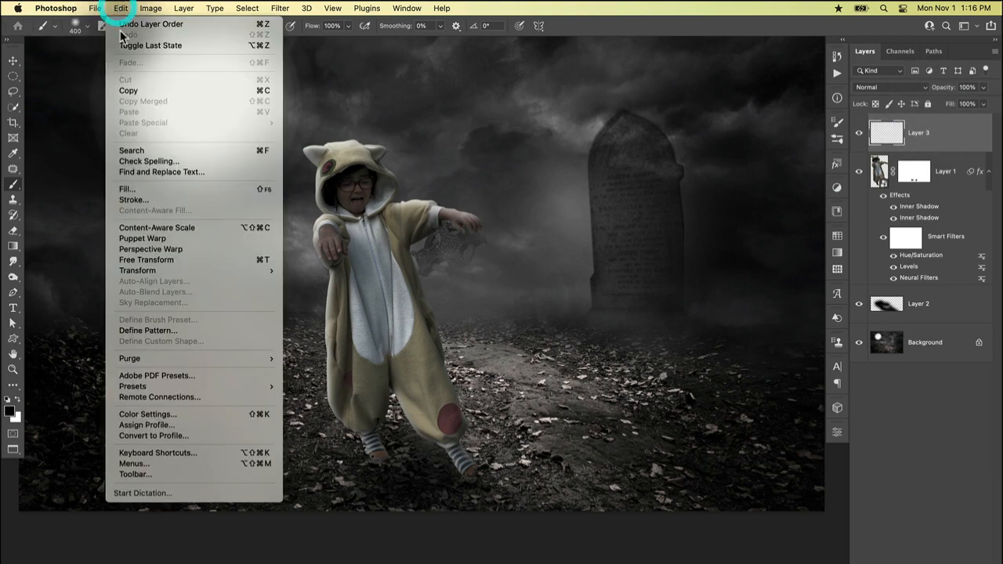
{"action": "left_click", "coordinate": [127, 189]}
{"action": "left_click", "coordinate": [203, 155]}
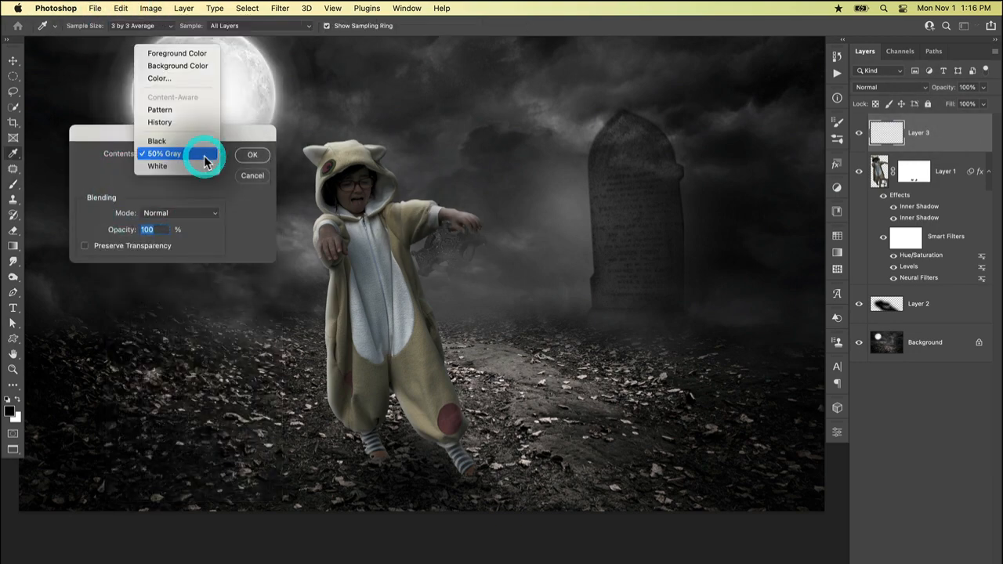
{"action": "left_click", "coordinate": [206, 140]}
{"action": "left_click", "coordinate": [252, 155]}
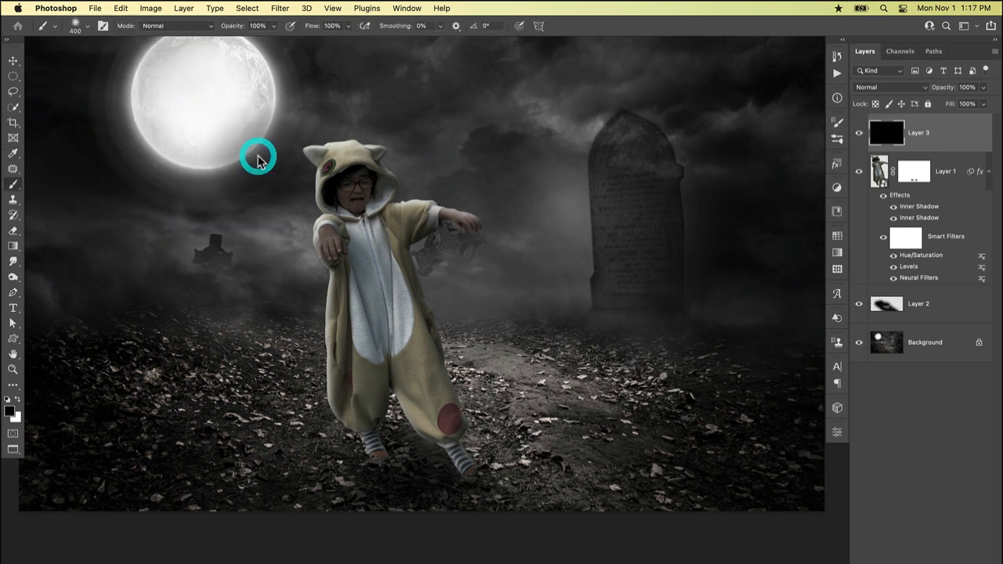
Reset the colours to default black and white and render Difference Clouds twice on the black top layer.
{"action": "key", "text": "b"}
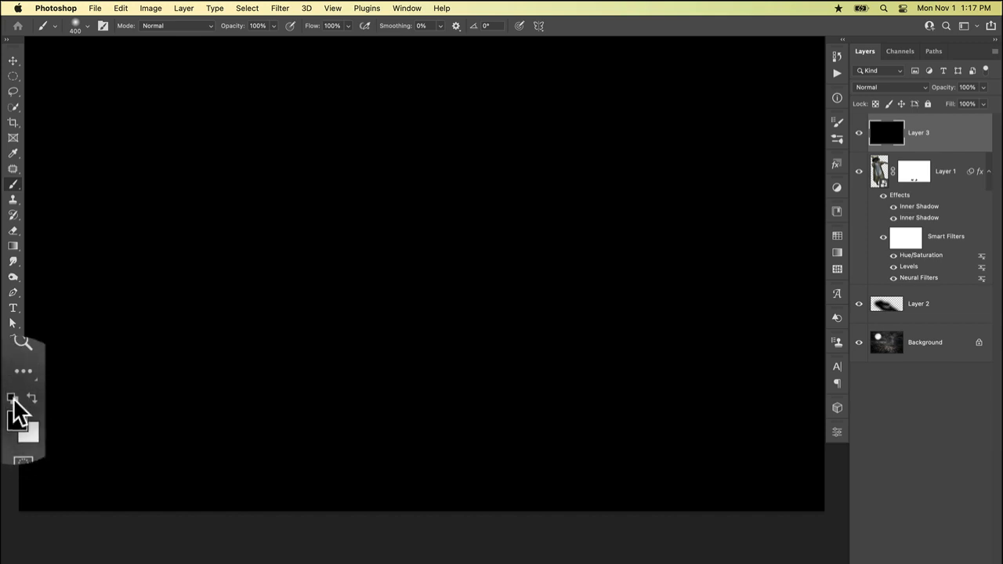
{"action": "key", "text": "d"}
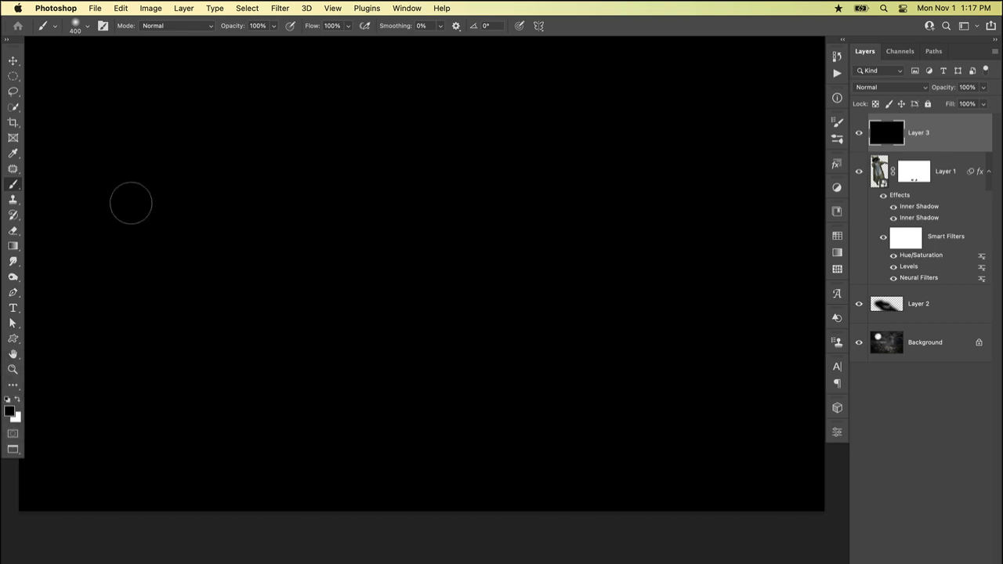
{"action": "left_click", "coordinate": [283, 8]}
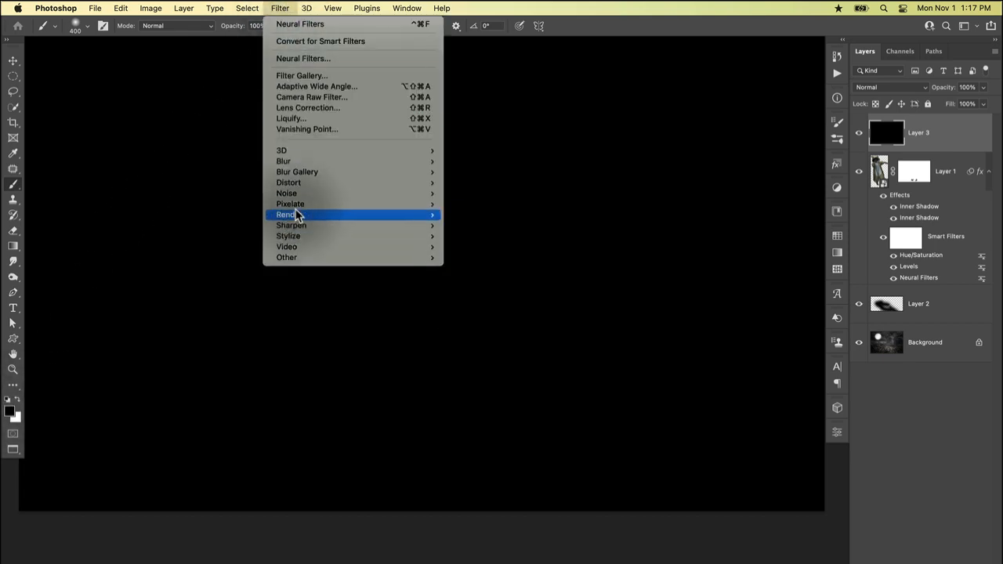
{"action": "mouse_move", "coordinate": [297, 215]}
{"action": "left_click", "coordinate": [476, 263]}
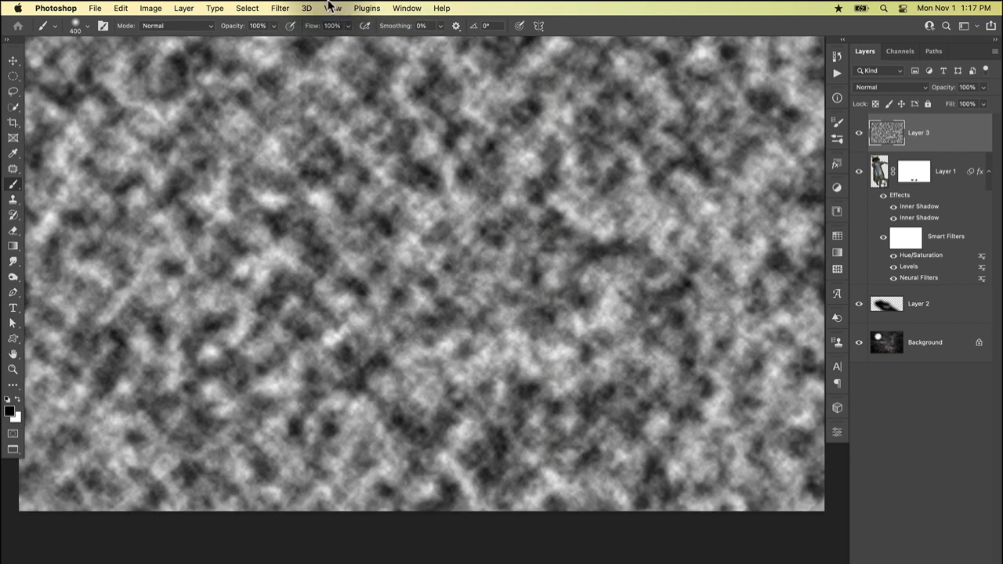
{"action": "left_click", "coordinate": [280, 8]}
{"action": "mouse_move", "coordinate": [302, 214]}
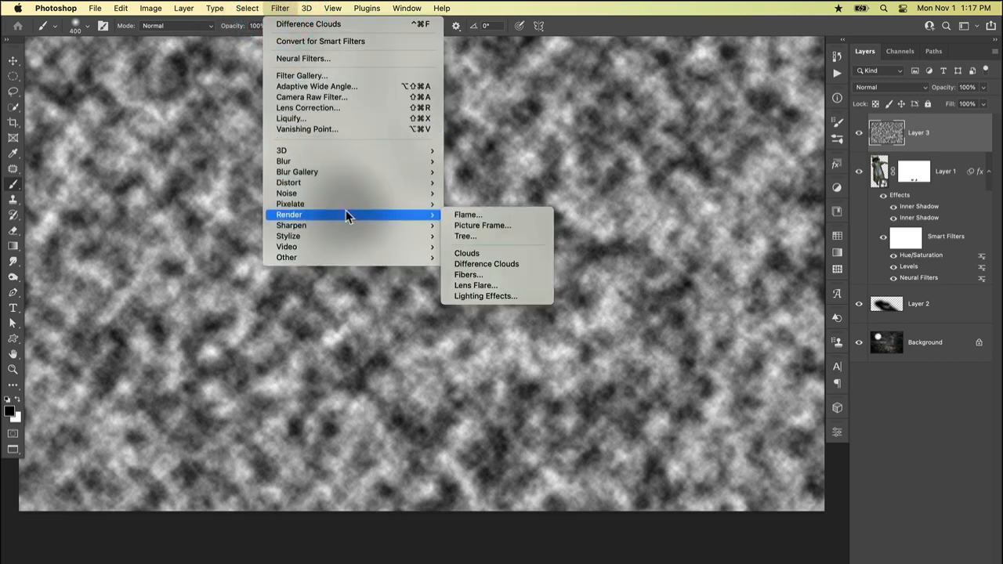
{"action": "left_click", "coordinate": [515, 265]}
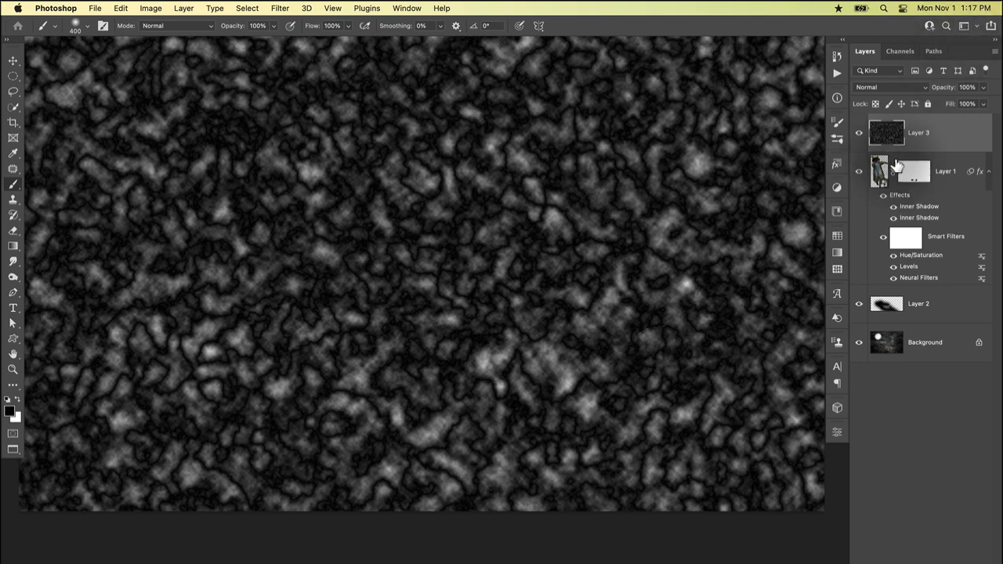
Set the clouds layer's blend mode to Screen and apply a Gaussian Blur with a radius of 82.5 pixels.
{"action": "left_click", "coordinate": [923, 87]}
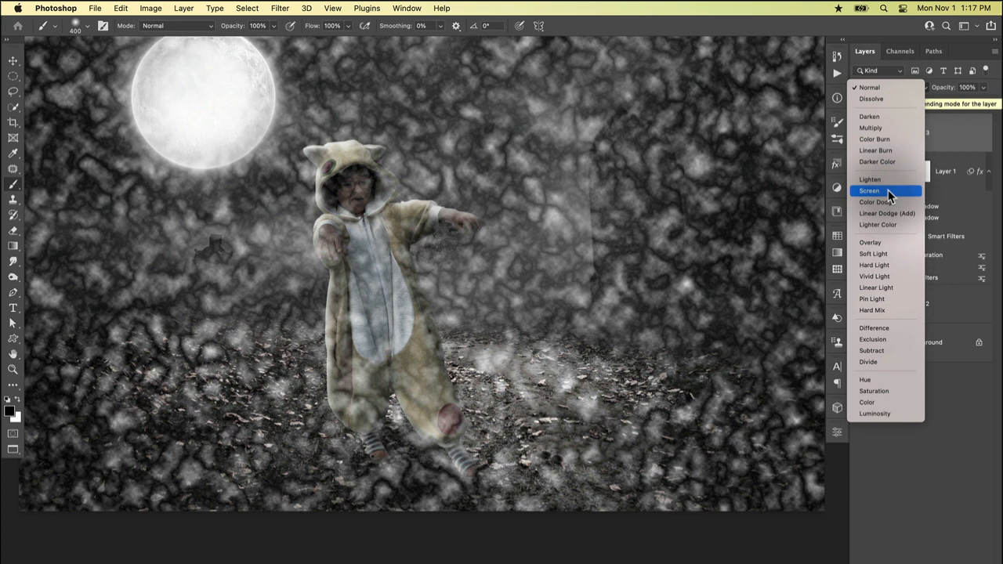
{"action": "left_click", "coordinate": [888, 190]}
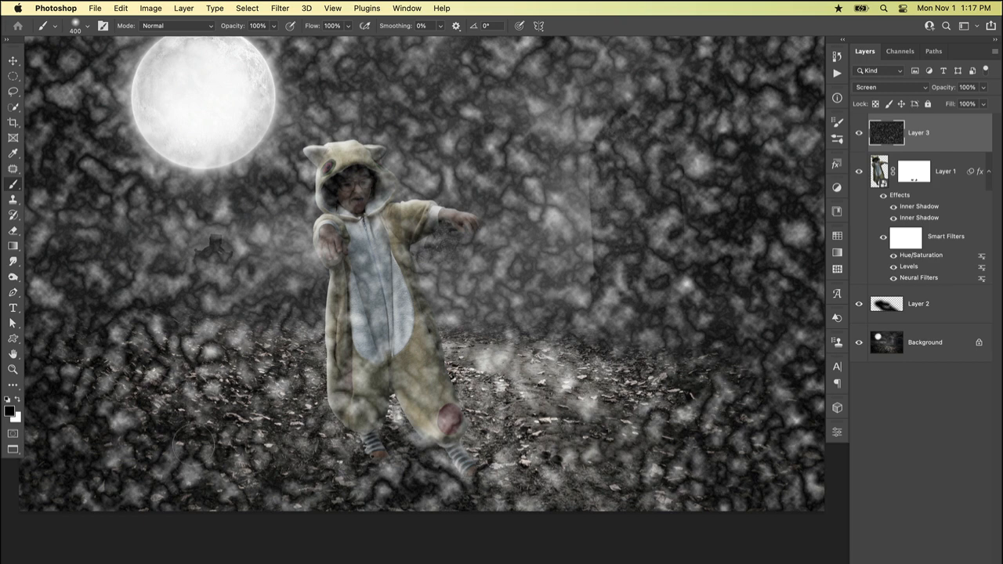
{"action": "left_click", "coordinate": [279, 9]}
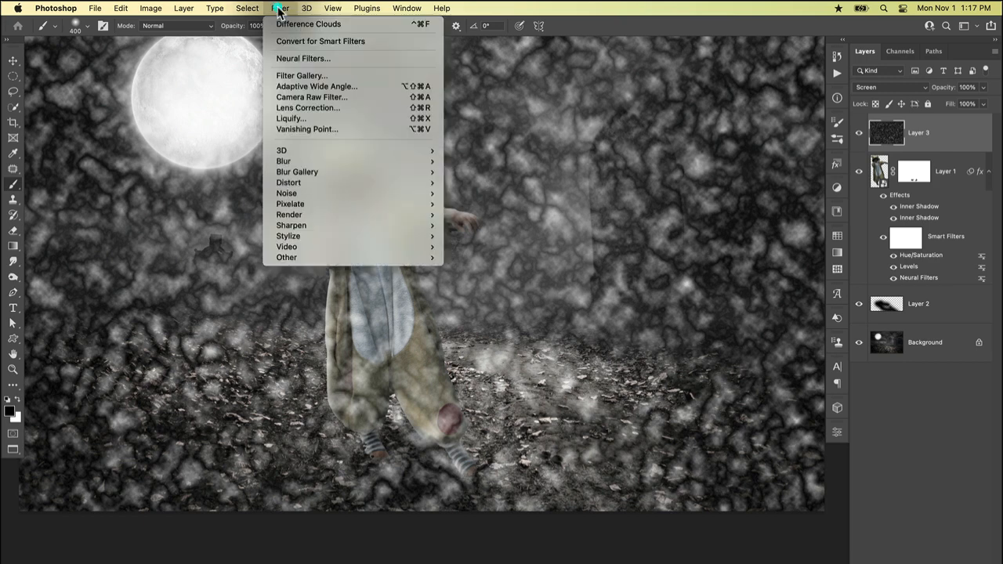
{"action": "mouse_move", "coordinate": [301, 156]}
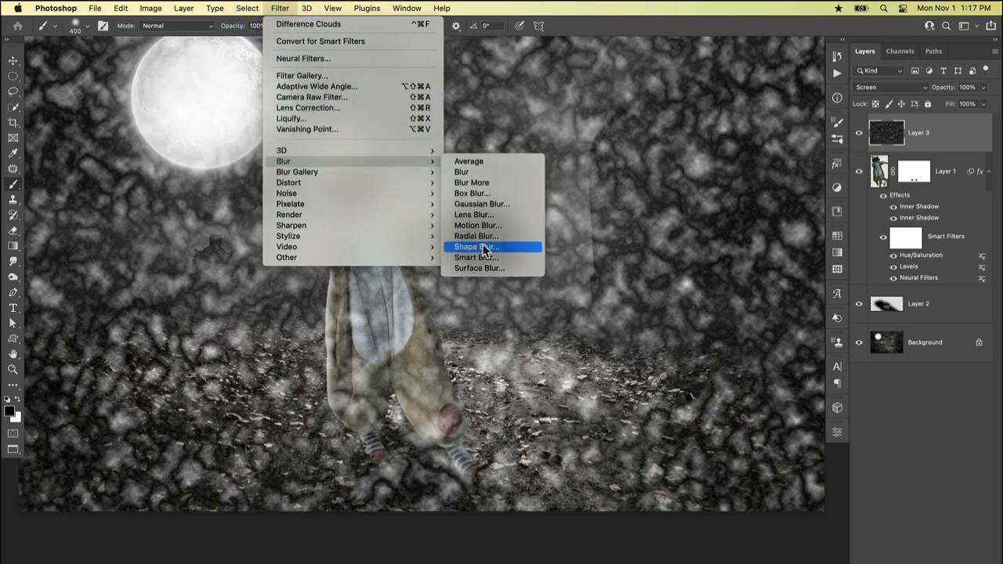
{"action": "left_click", "coordinate": [494, 206]}
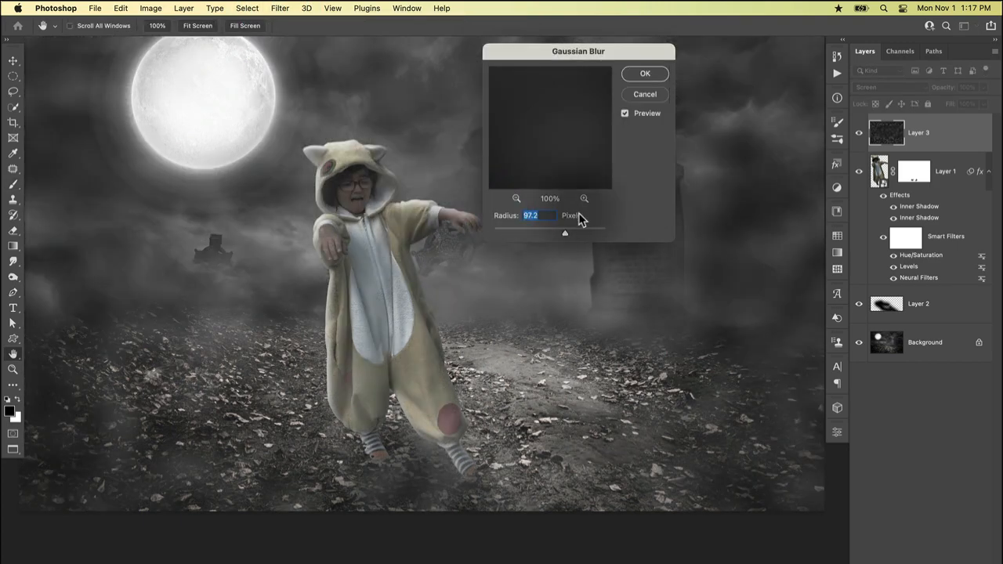
{"action": "left_click", "coordinate": [551, 231]}
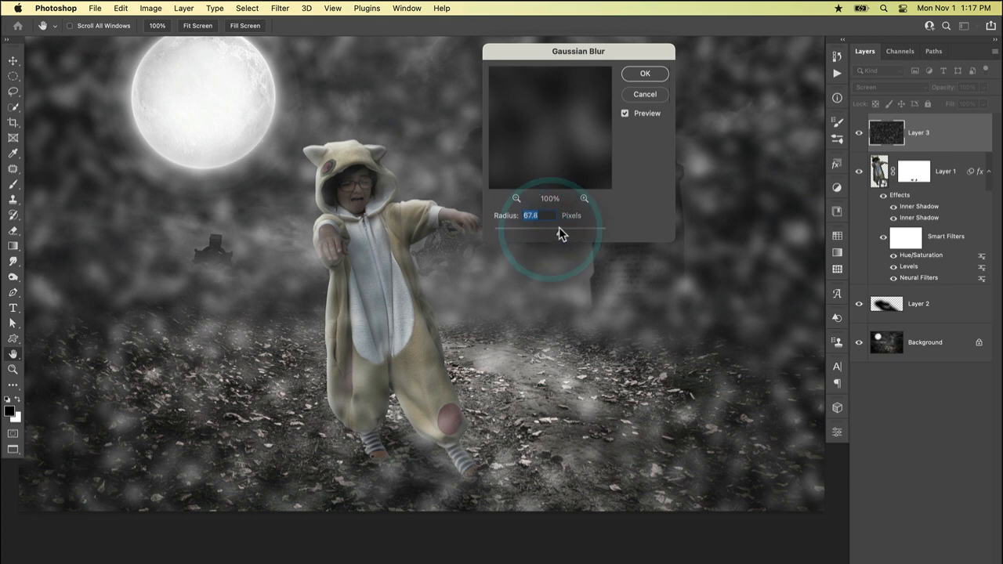
{"action": "left_click", "coordinate": [561, 233]}
{"action": "left_click", "coordinate": [564, 235]}
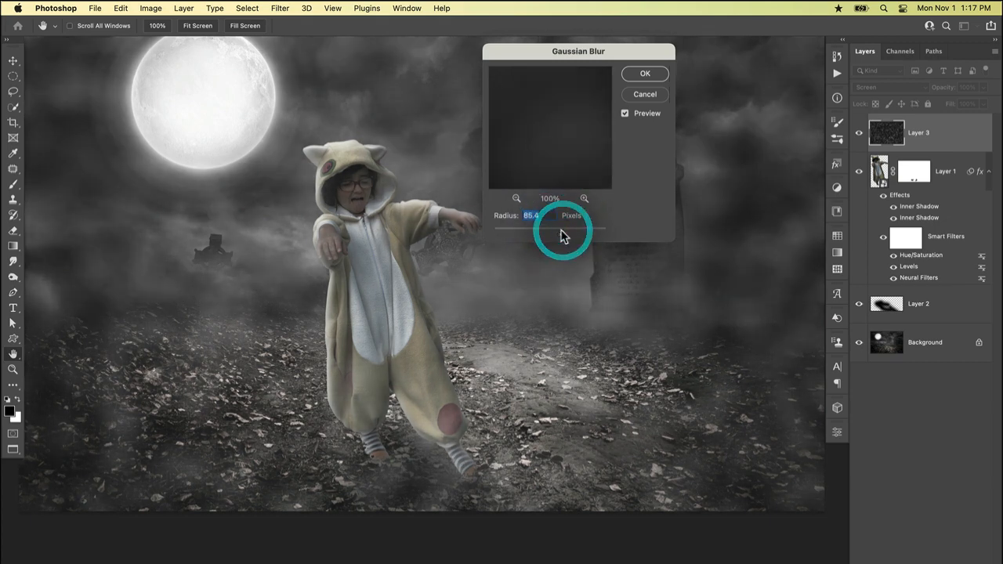
{"action": "left_click_drag", "start_coordinate": [557, 235], "coordinate": [554, 235]}
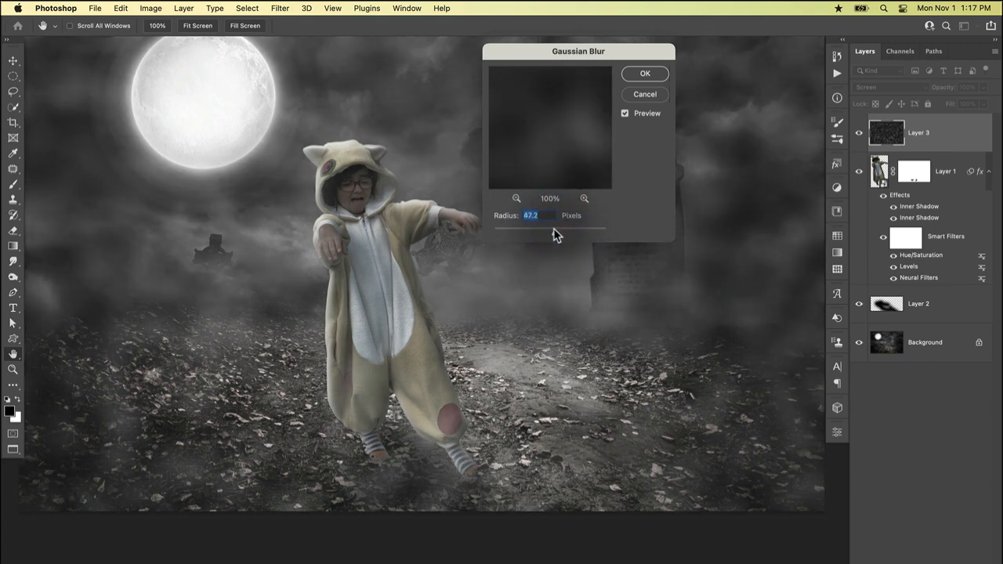
{"action": "left_click", "coordinate": [561, 231]}
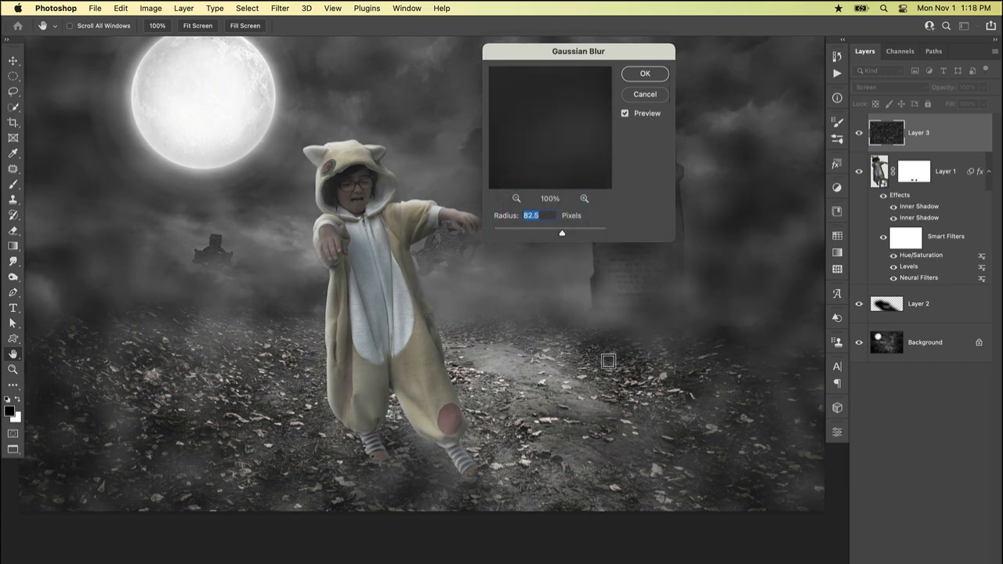
{"action": "left_click", "coordinate": [644, 74]}
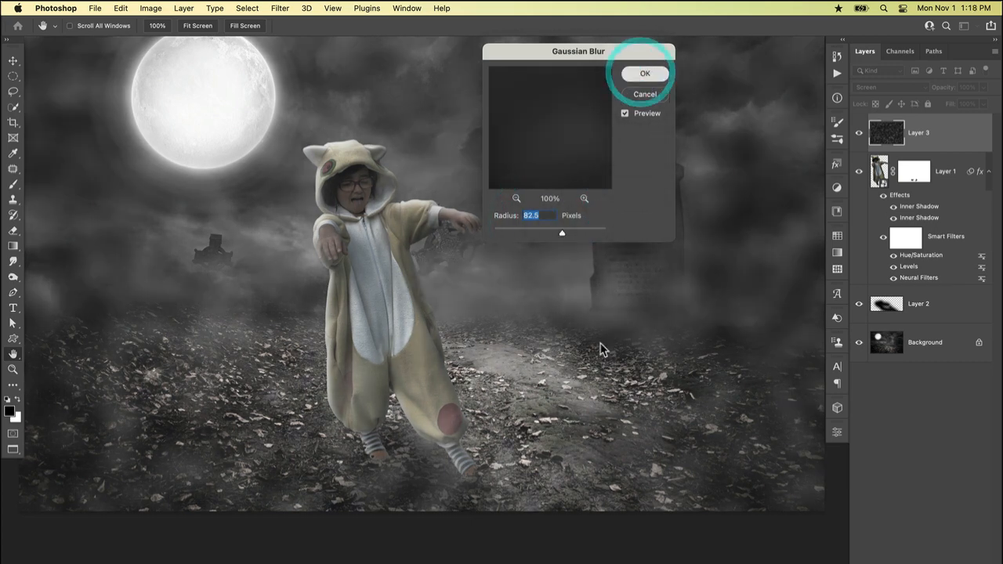
Add a layer mask to the blurred clouds layer and fill it with black to hide the fog.
{"action": "key", "text": "b"}
{"action": "key", "text": "super+0"}
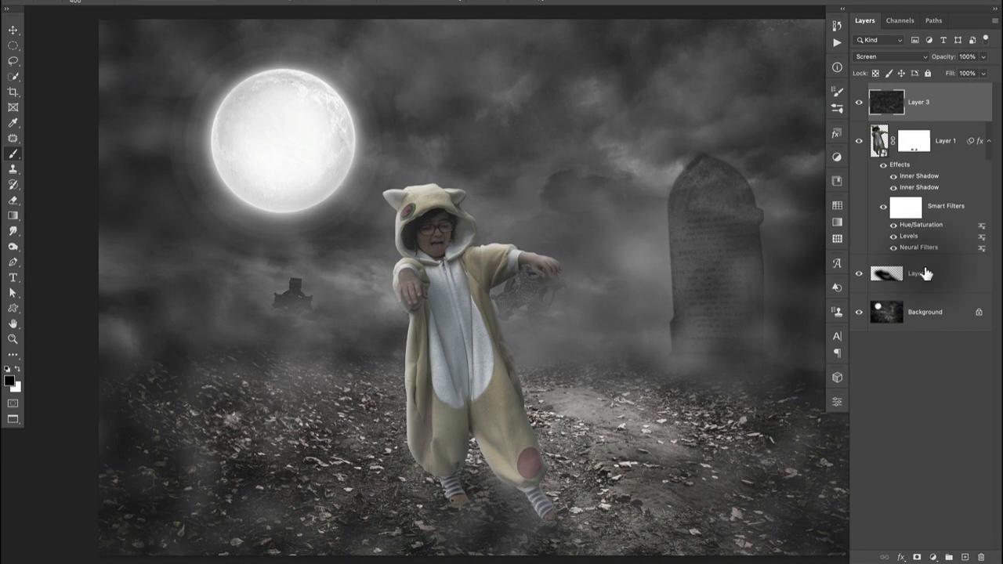
{"action": "left_click", "coordinate": [918, 558]}
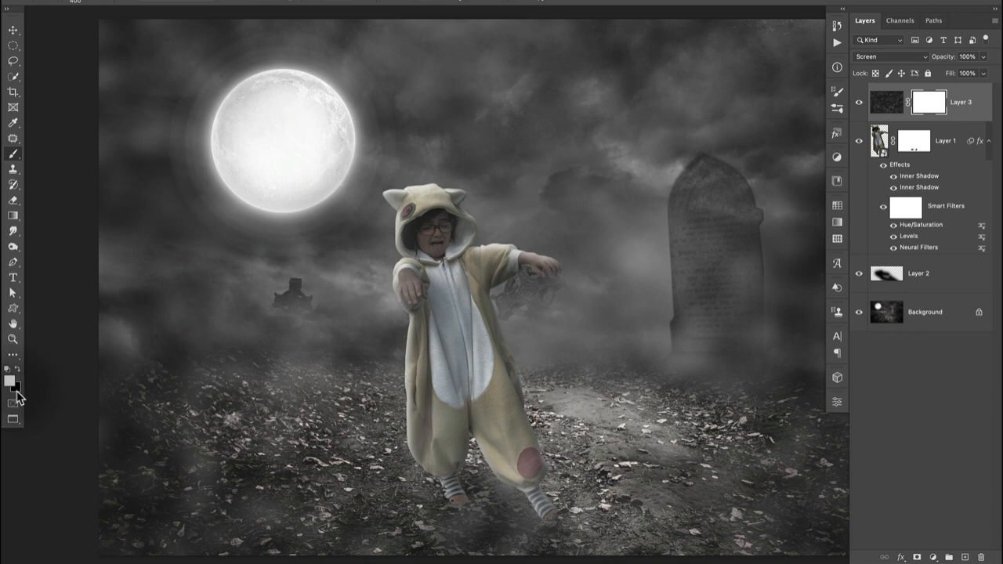
{"action": "key", "text": "d"}
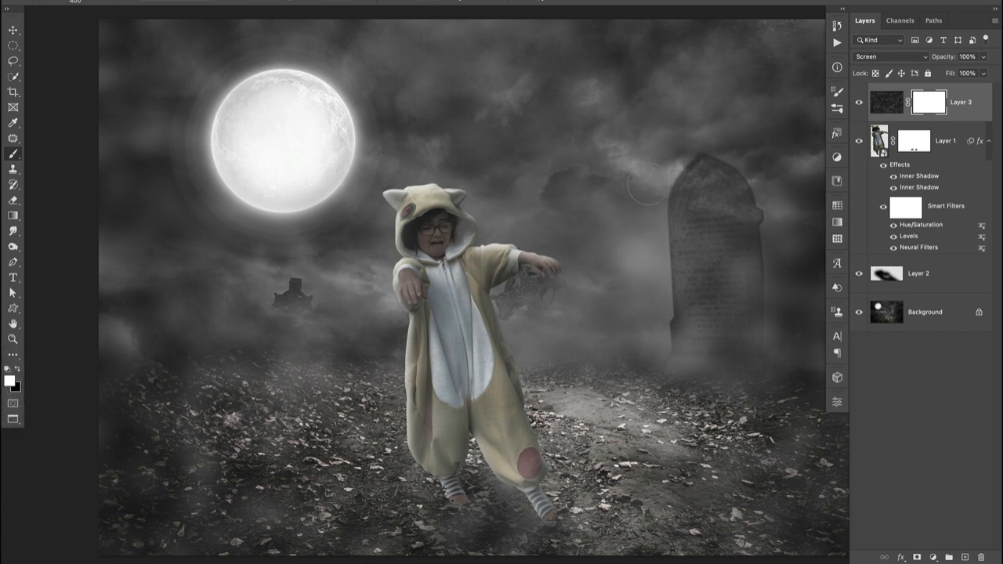
{"action": "key", "text": "super"}
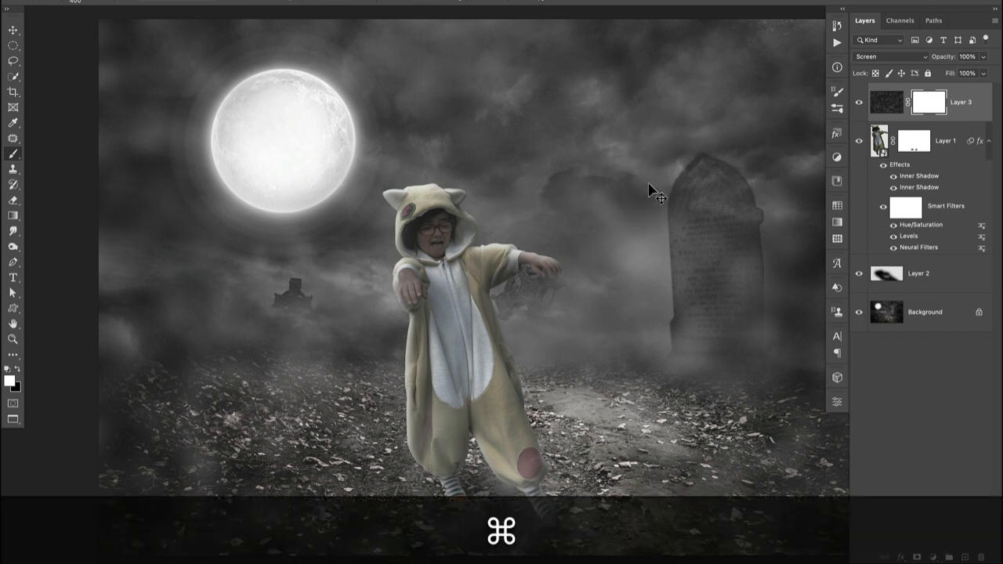
{"action": "key", "text": "super+BackSpace"}
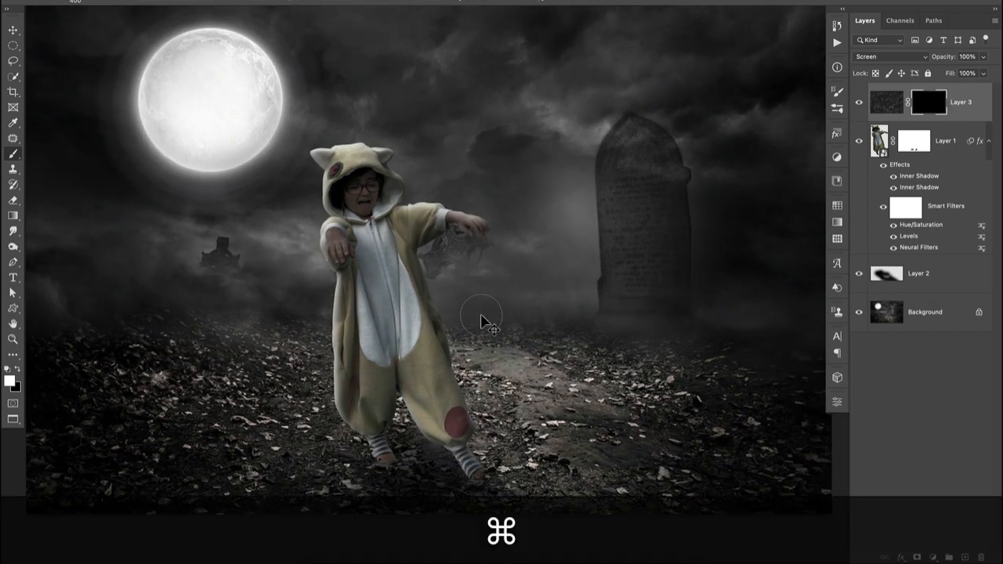
Choose Kyle's Clouds Fat brush at 800 px and paint white on the mask to reveal fog across the leafy ground and around the small distant tombstone.
{"action": "key", "text": "super+minus"}
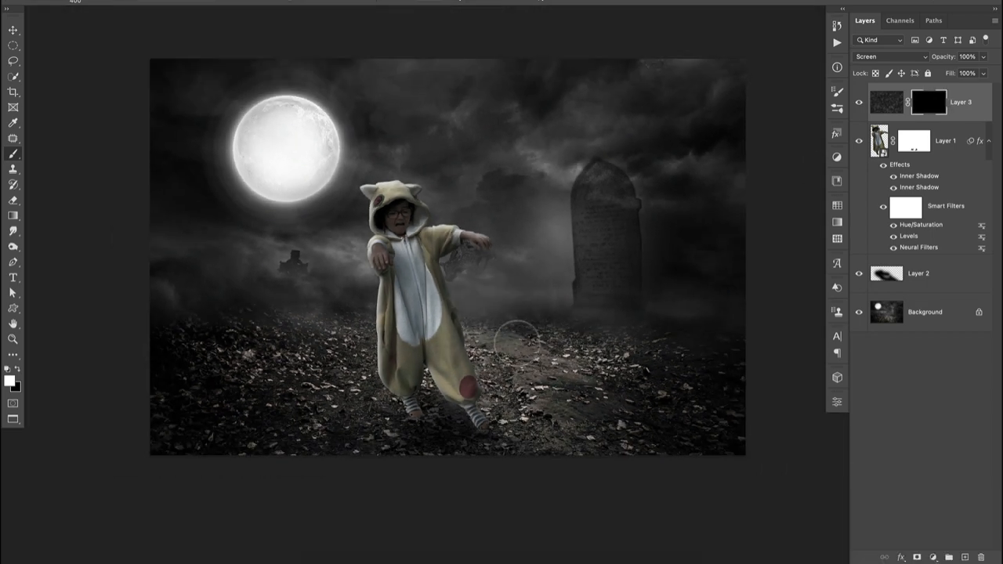
{"action": "key", "text": "bracketright"}
{"action": "key", "text": "b"}
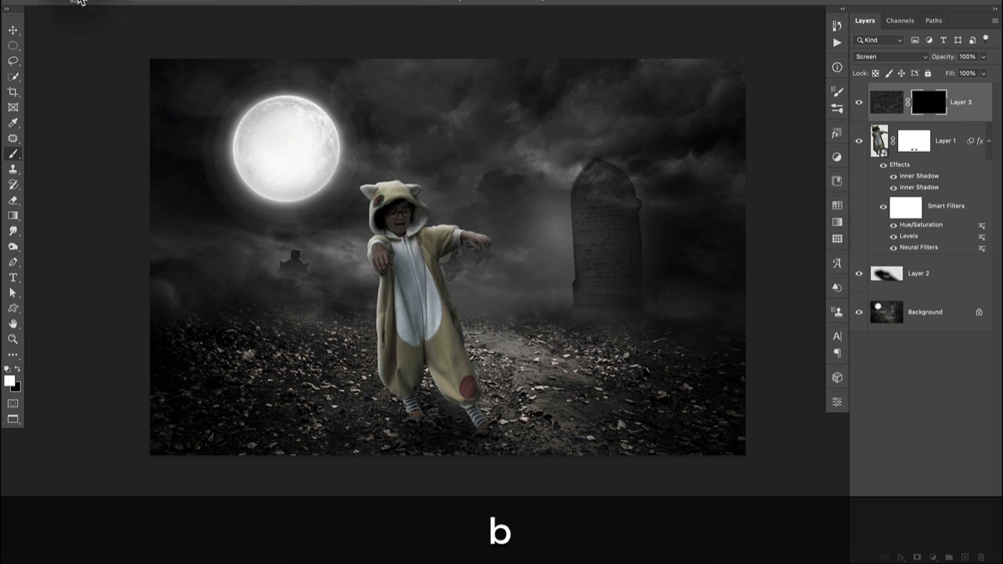
{"action": "left_click", "coordinate": [78, 2]}
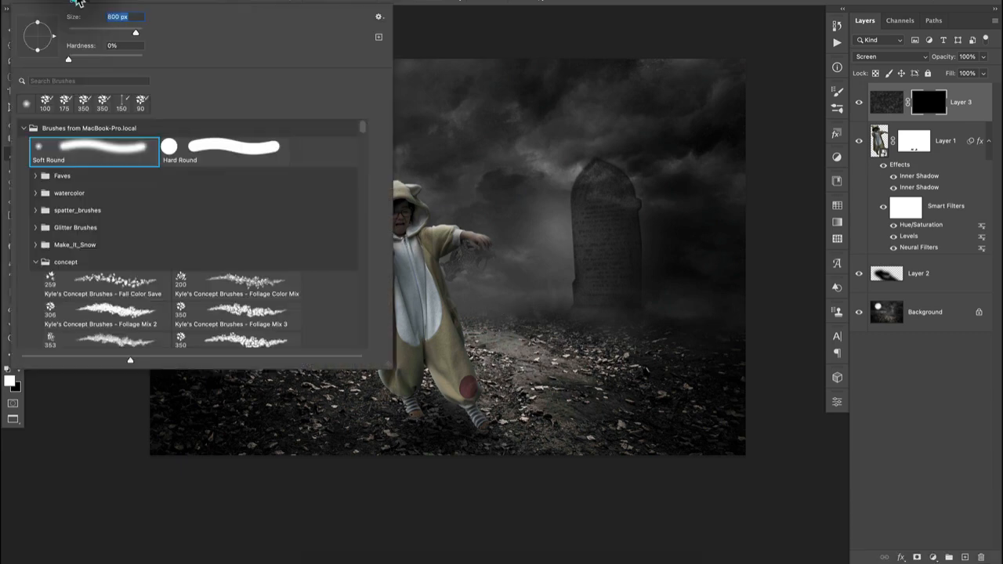
{"action": "left_click", "coordinate": [97, 80]}
{"action": "type", "text": "cloud"}
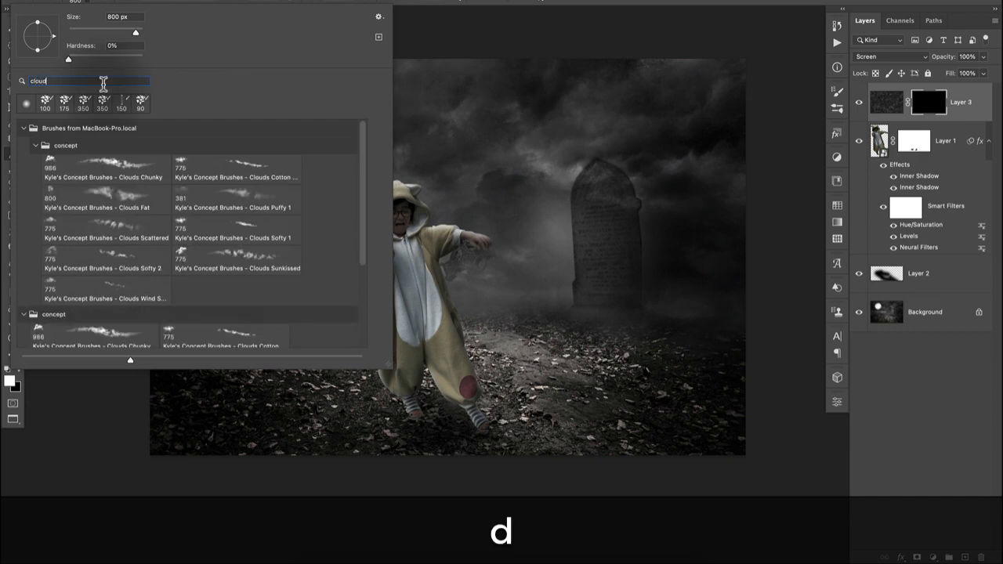
{"action": "left_click", "coordinate": [208, 221]}
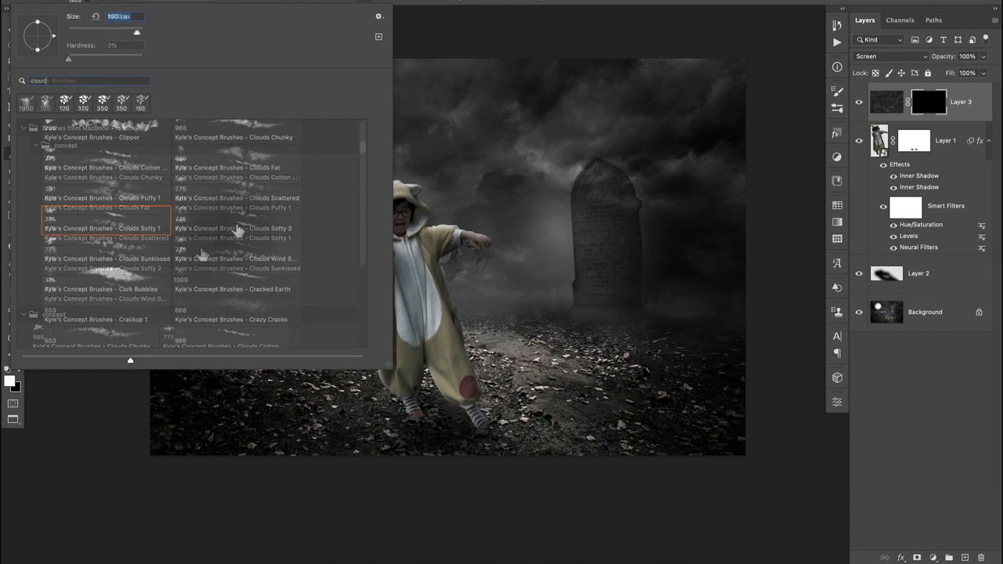
{"action": "left_click", "coordinate": [261, 166]}
{"action": "key", "text": "Return"}
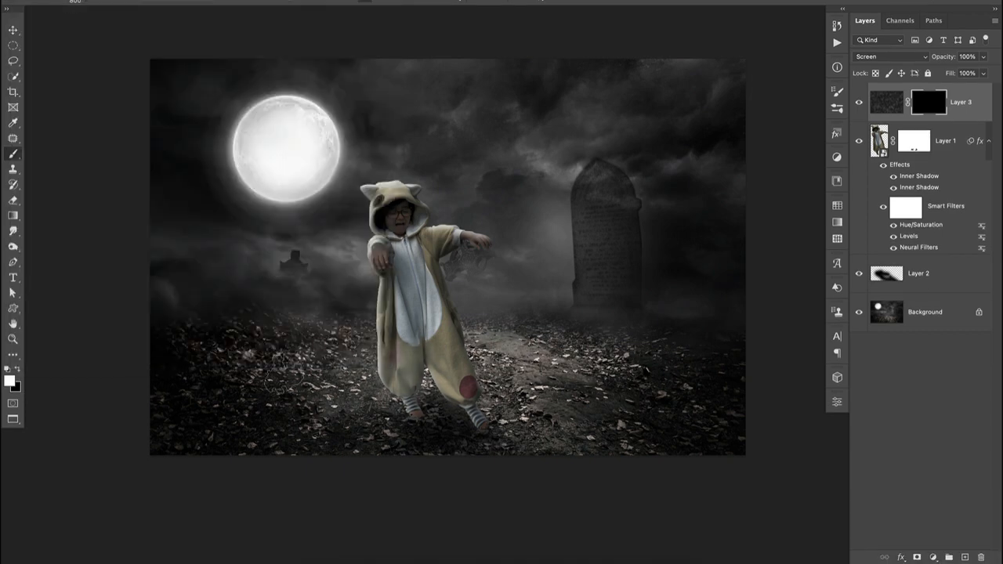
{"action": "mouse_move", "coordinate": [283, 374]}
{"action": "left_mouse_down"}
{"action": "mouse_move", "coordinate": [180, 415]}
{"action": "mouse_move", "coordinate": [253, 481]}
{"action": "mouse_move", "coordinate": [426, 448]}
{"action": "mouse_move", "coordinate": [525, 446]}
{"action": "mouse_move", "coordinate": [717, 363]}
{"action": "mouse_move", "coordinate": [423, 384]}
{"action": "mouse_move", "coordinate": [312, 358]}
{"action": "mouse_move", "coordinate": [92, 408]}
{"action": "left_mouse_up"}
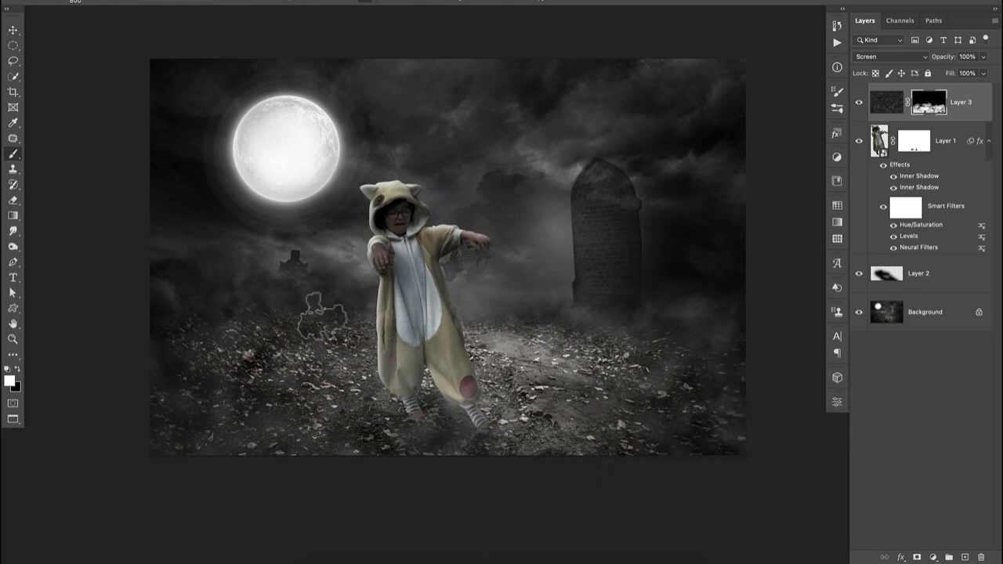
{"action": "left_click_drag", "start_coordinate": [303, 268], "coordinate": [329, 271]}
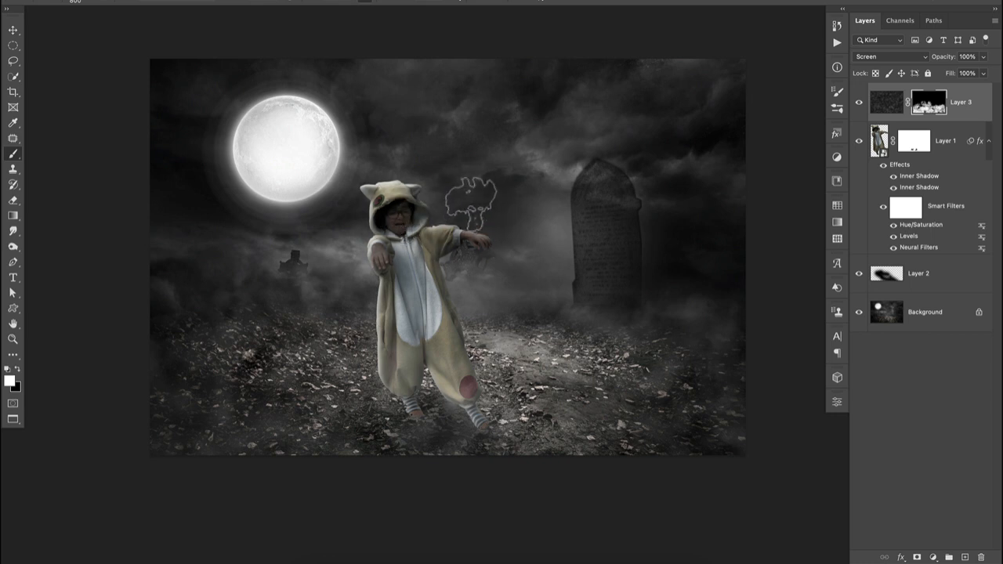
Add a white 72 pt "+" text in the sky between the moon and the large gravestone.
{"action": "key", "text": "t"}
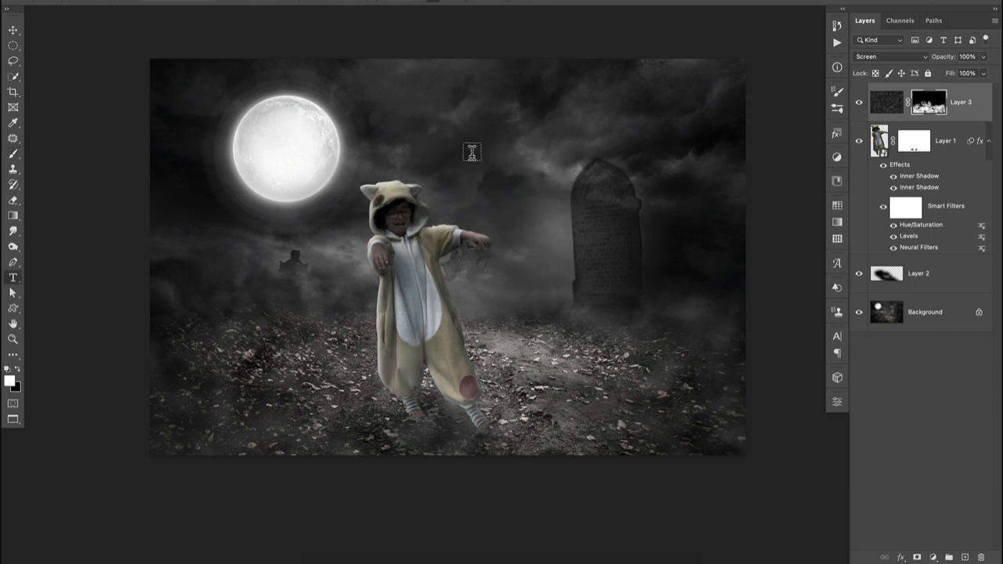
{"action": "left_click", "coordinate": [472, 152]}
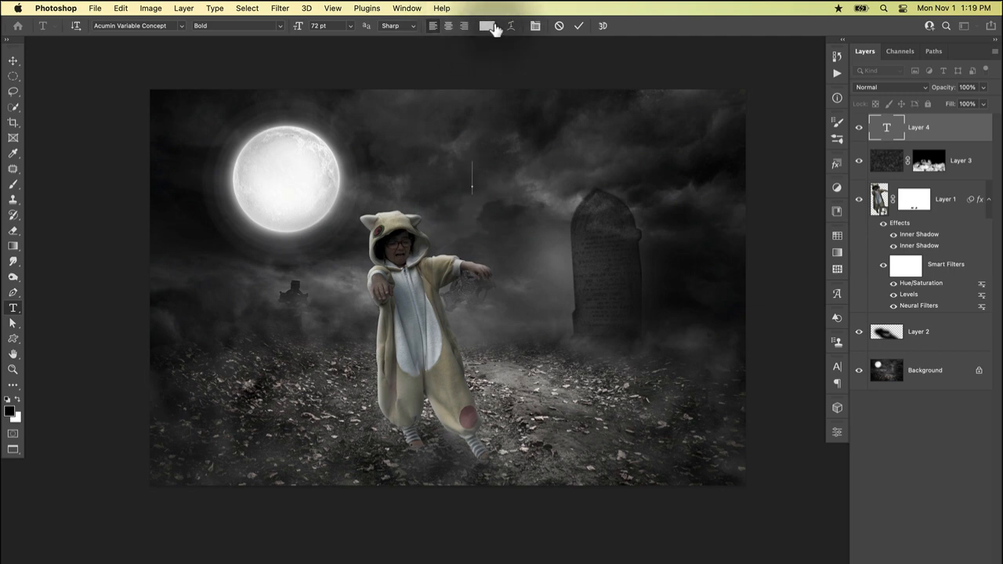
{"action": "type", "text": "+"}
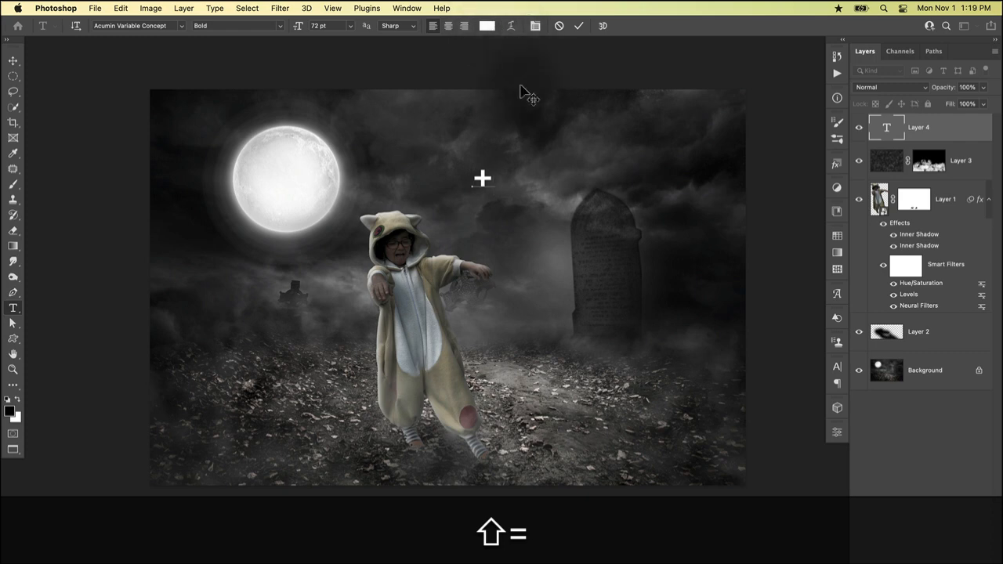
{"action": "left_click", "coordinate": [581, 26]}
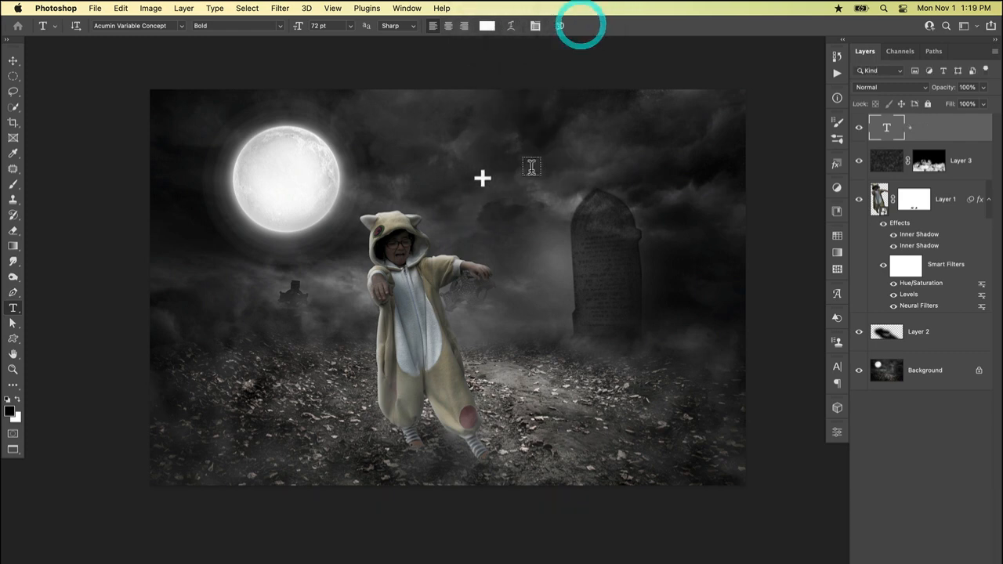
Recolour the "+" text in the sky to near-black #111111.
{"action": "double_click", "coordinate": [483, 177]}
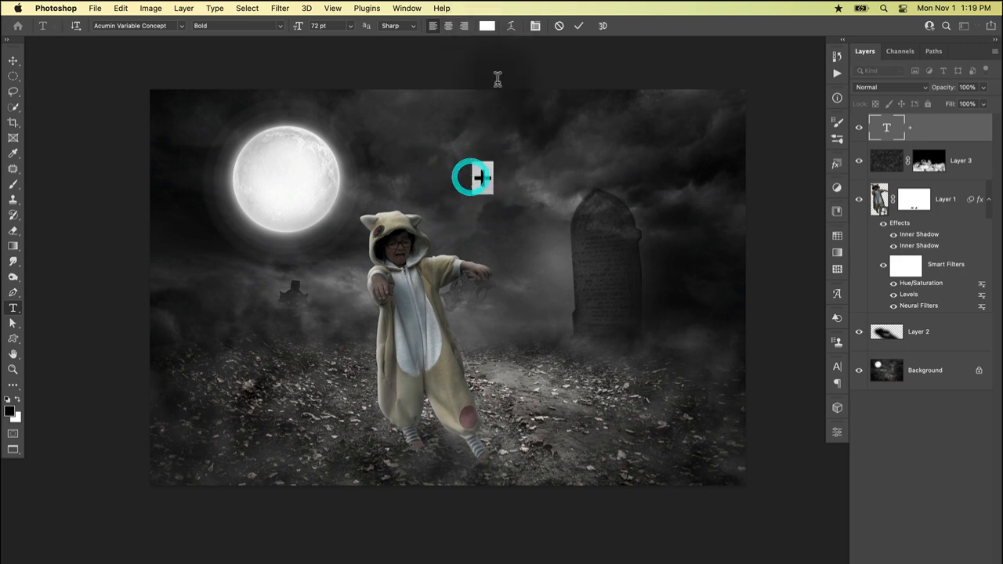
{"action": "left_click", "coordinate": [486, 26]}
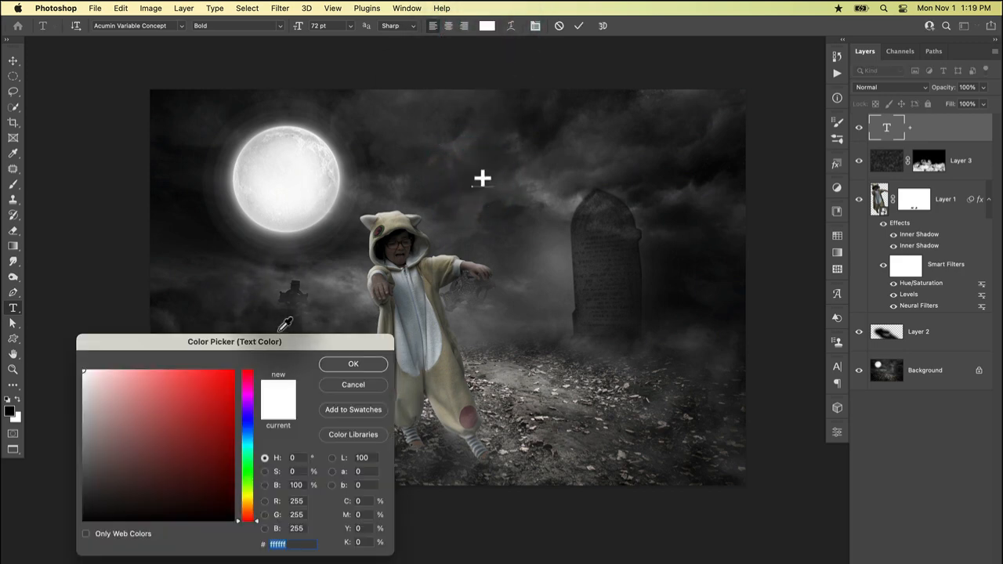
{"action": "left_click_drag", "start_coordinate": [287, 343], "coordinate": [278, 184]}
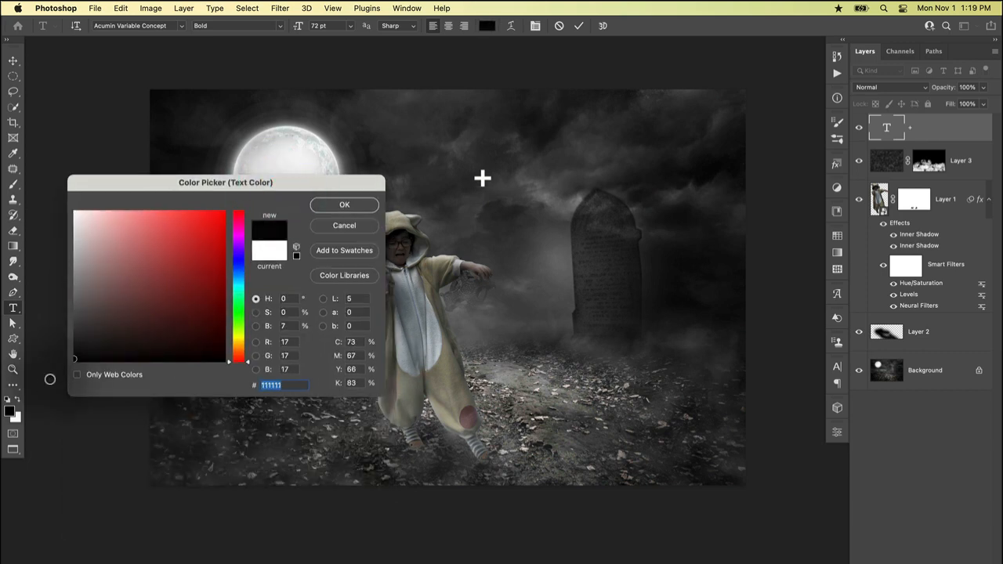
{"action": "left_click", "coordinate": [10, 411]}
{"action": "left_click", "coordinate": [345, 206]}
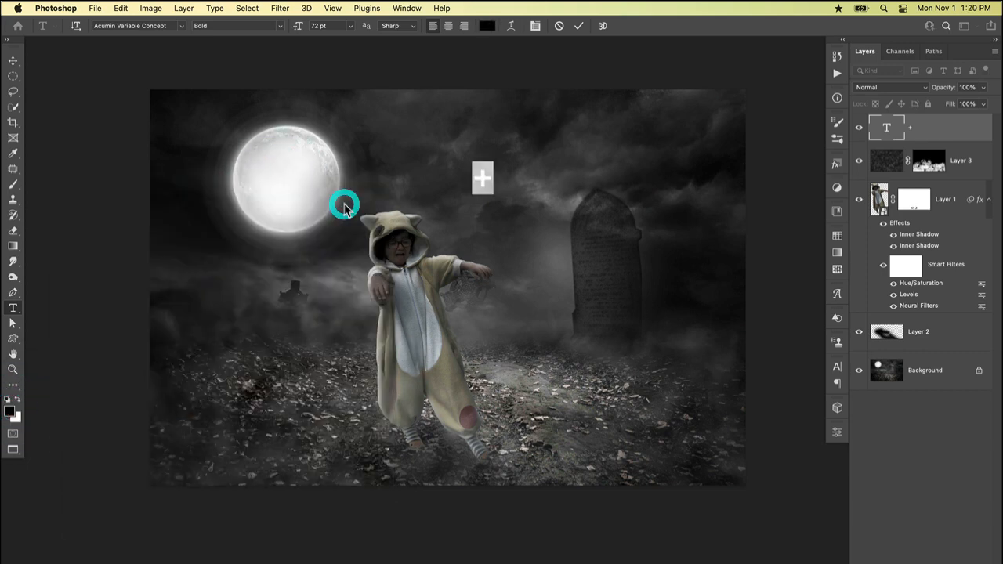
{"action": "left_click", "coordinate": [578, 26]}
Move the dark "+" onto the child's face, over the eye nearest the moon.
{"action": "key", "text": "v"}
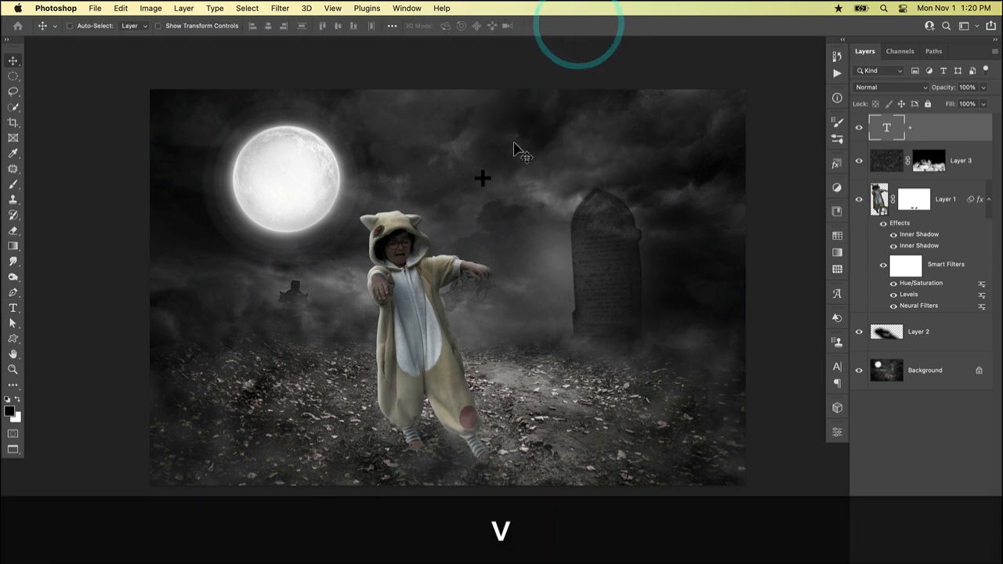
{"action": "left_click_drag", "start_coordinate": [504, 180], "coordinate": [473, 280]}
{"action": "key", "text": "super+space"}
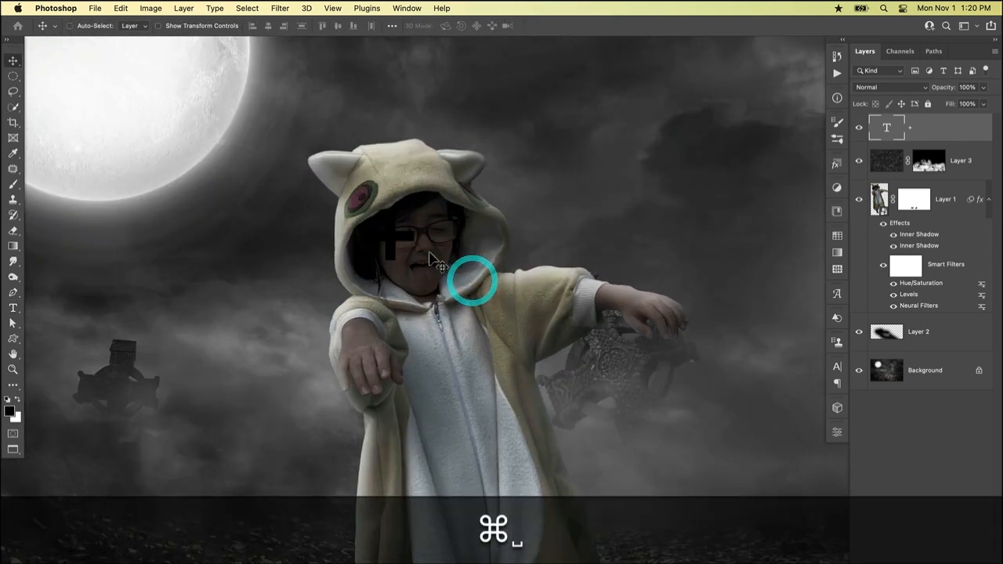
{"action": "left_click_drag", "start_coordinate": [430, 254], "coordinate": [444, 254]}
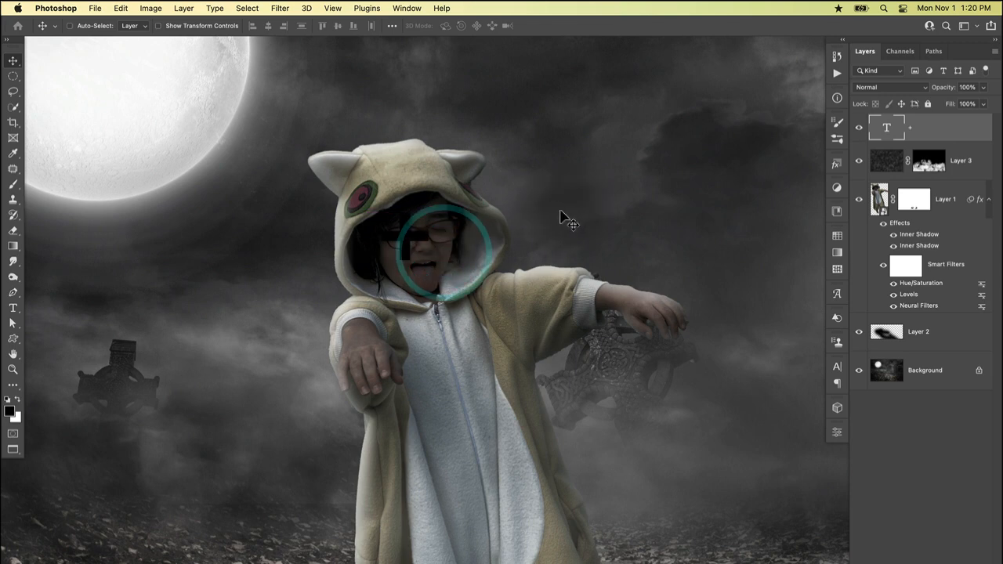
Rotate the "+" over the eye by 33.60° into an X and scale it to about 84%.
{"action": "key", "text": "super+t"}
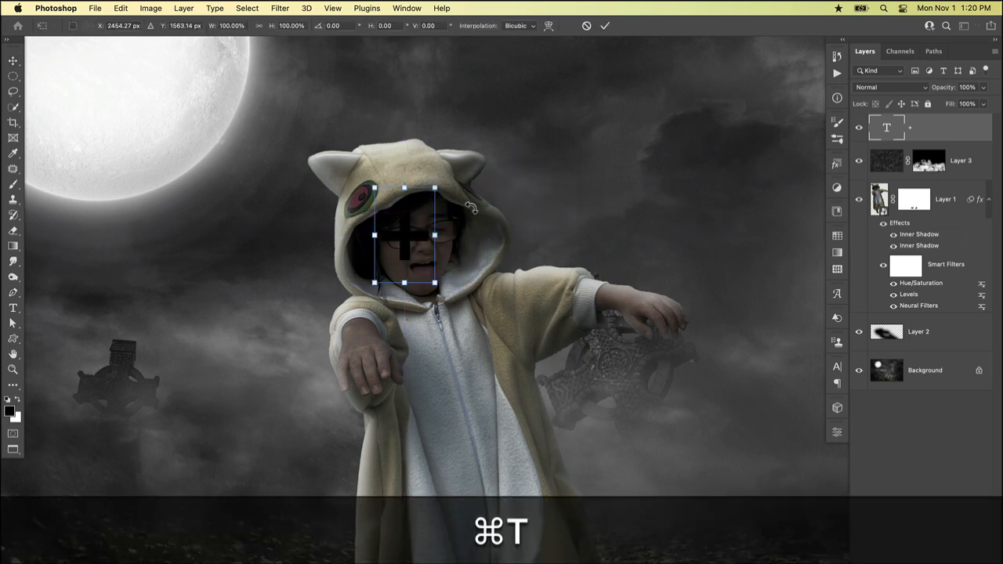
{"action": "left_click_drag", "start_coordinate": [464, 213], "coordinate": [474, 250]}
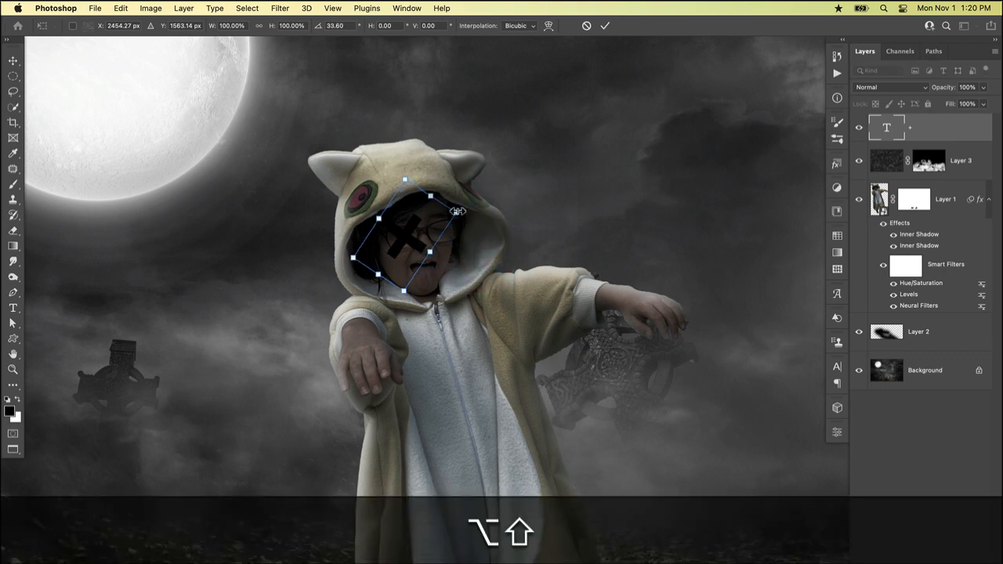
{"action": "left_click_drag", "start_coordinate": [457, 217], "coordinate": [447, 213]}
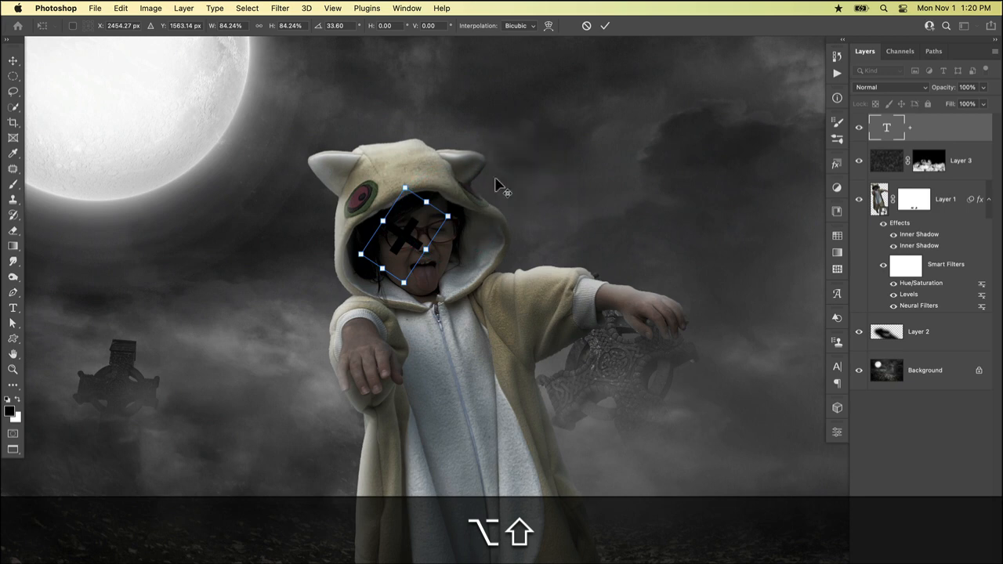
{"action": "left_click_drag", "start_coordinate": [448, 215], "coordinate": [452, 213]}
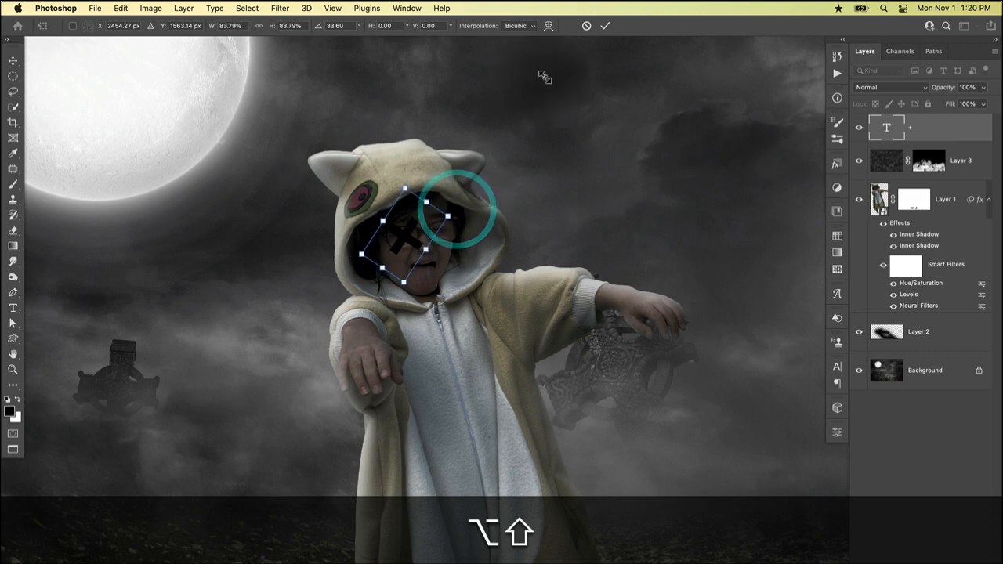
{"action": "left_click", "coordinate": [605, 26]}
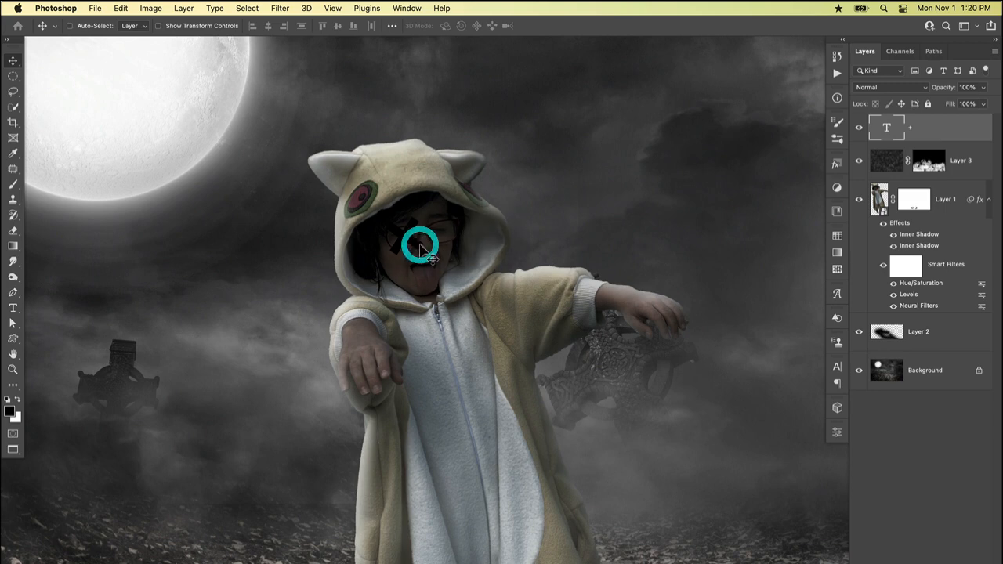
Duplicate the X onto the child's other eye and rotate the copy by about 15°.
{"action": "mouse_move", "coordinate": [420, 249]}
{"action": "left_mouse_down"}
{"action": "mouse_move", "coordinate": [400, 251]}
{"action": "mouse_move", "coordinate": [439, 238]}
{"action": "mouse_move", "coordinate": [456, 252]}
{"action": "mouse_move", "coordinate": [439, 248]}
{"action": "left_mouse_up"}
{"action": "left_click_drag", "start_coordinate": [439, 245], "coordinate": [436, 227]}
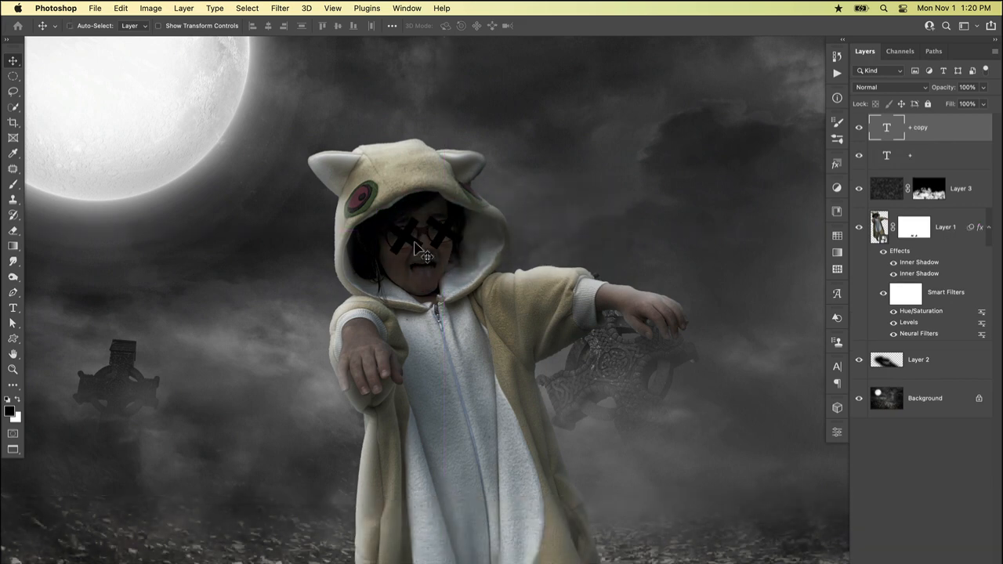
{"action": "key", "text": "super+t"}
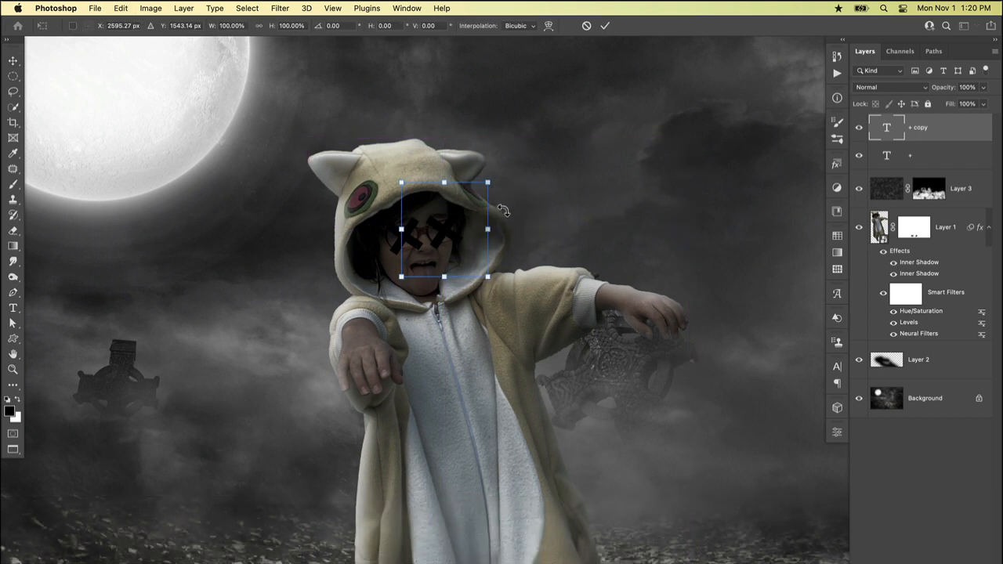
{"action": "left_click_drag", "start_coordinate": [507, 226], "coordinate": [510, 224]}
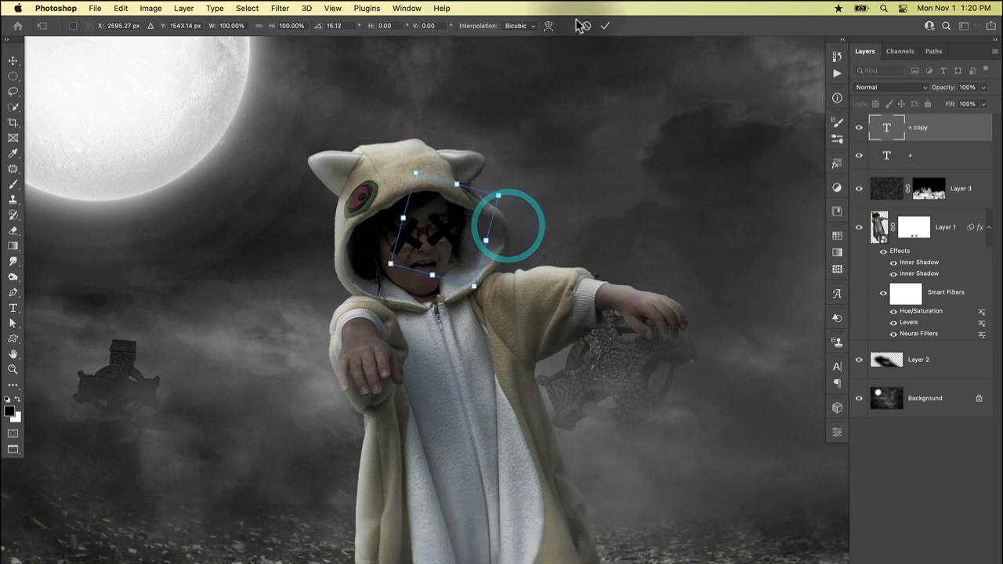
{"action": "left_click", "coordinate": [606, 26]}
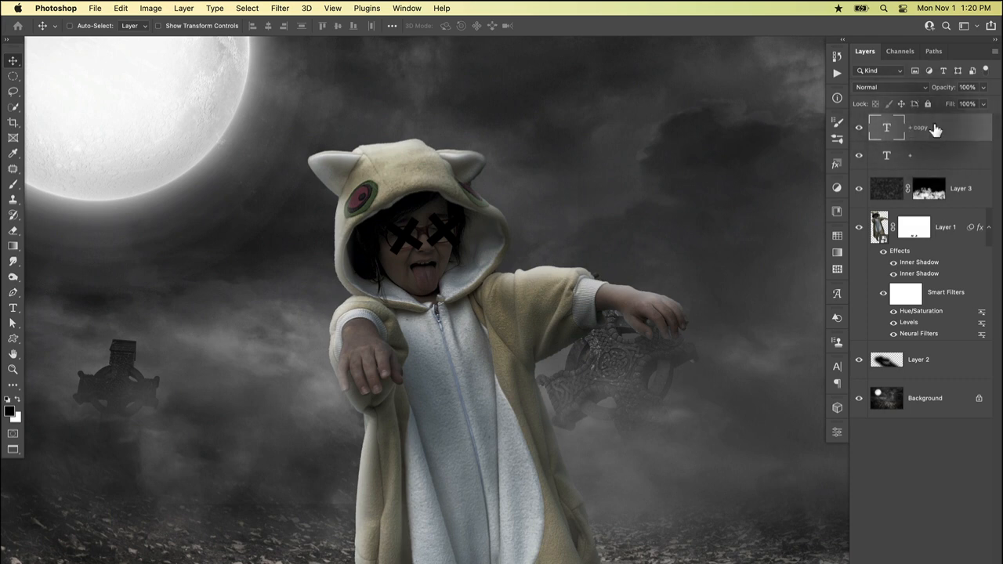
Group the two X text layers covering the eyes.
{"action": "left_click", "coordinate": [929, 154], "text": "super"}
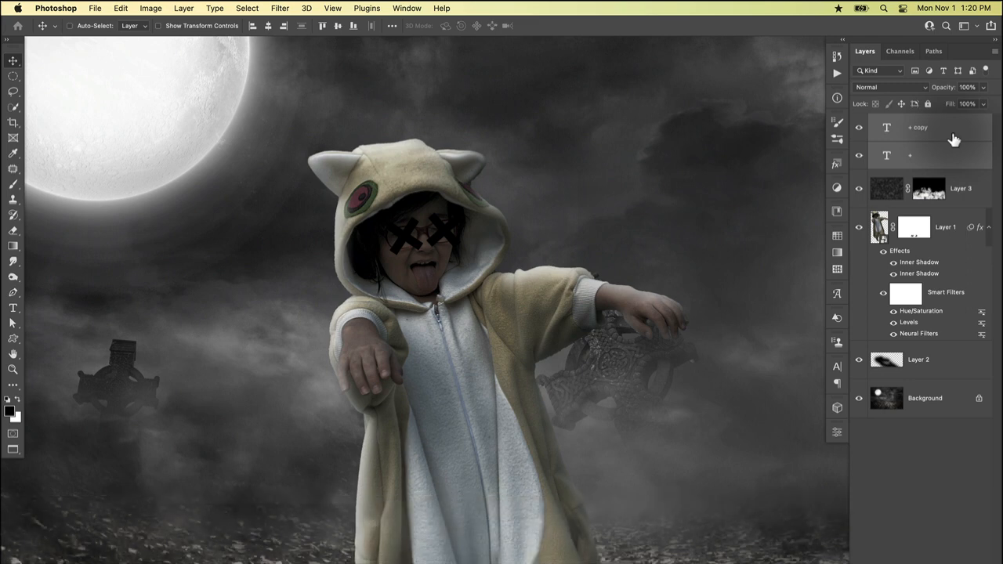
{"action": "key", "text": "super"}
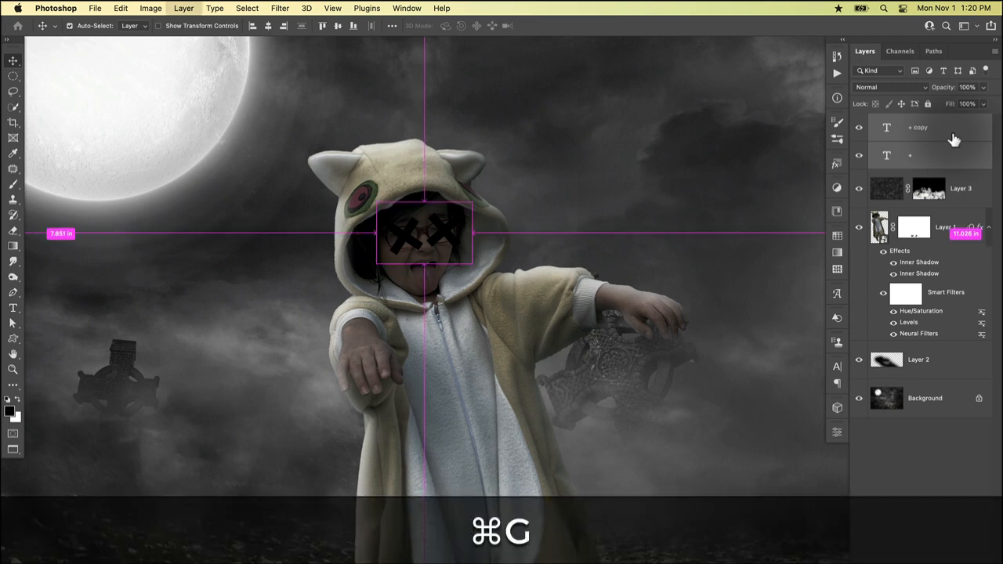
{"action": "key", "text": "super+g"}
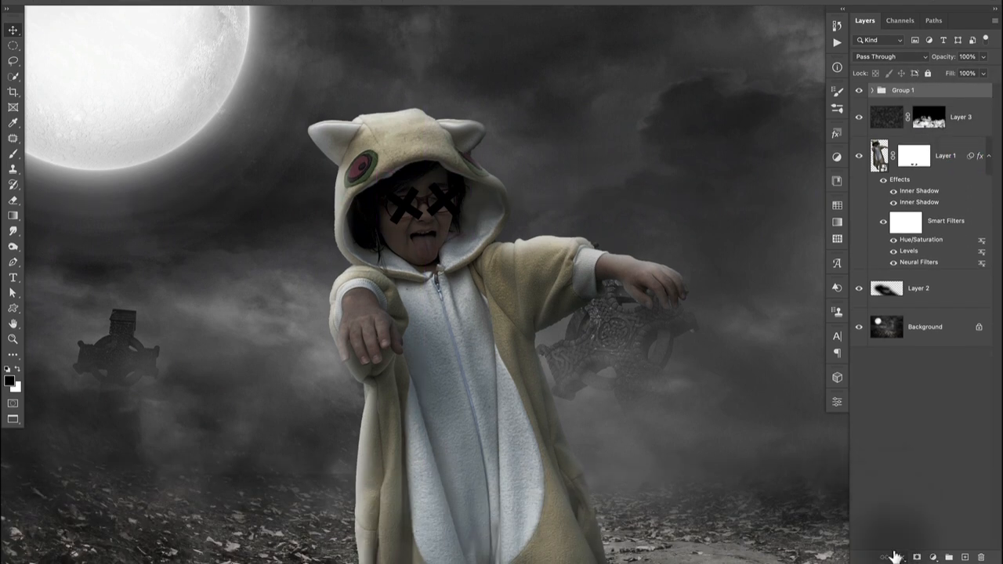
Add an Outer Glow effect to the X-eyes group and set its glow colour to bright green #33ff41.
{"action": "left_click", "coordinate": [902, 557]}
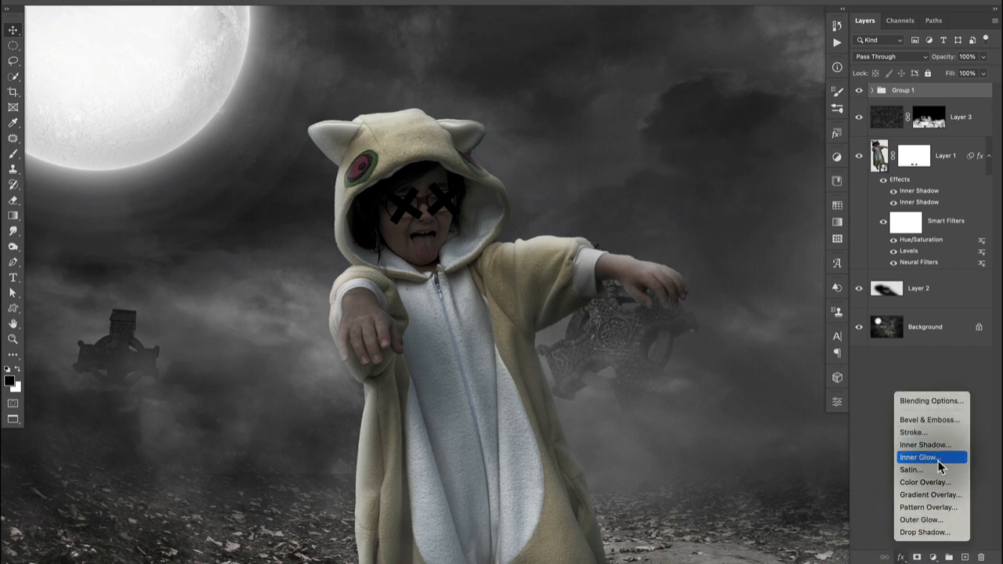
{"action": "left_click", "coordinate": [924, 519]}
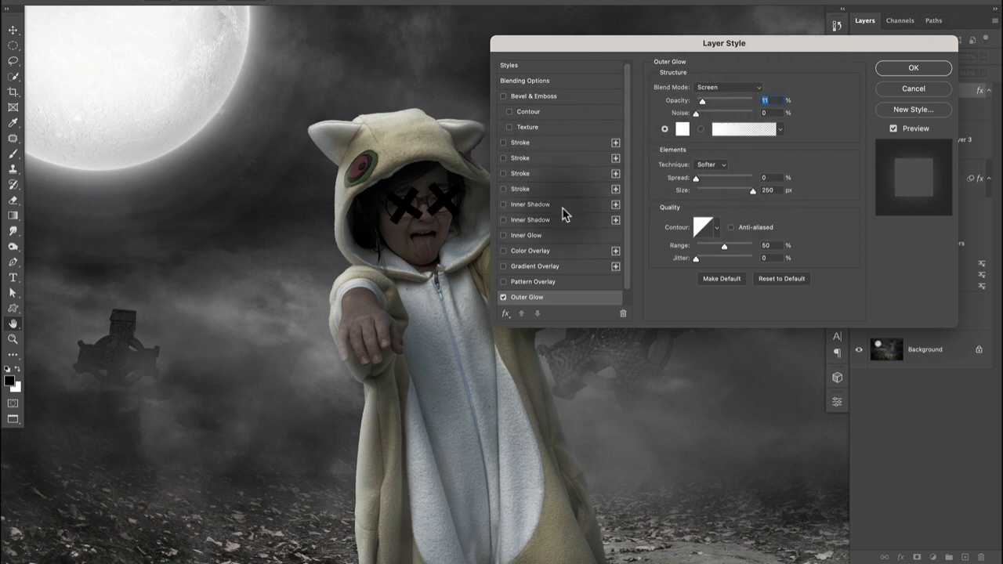
{"action": "left_click", "coordinate": [683, 129]}
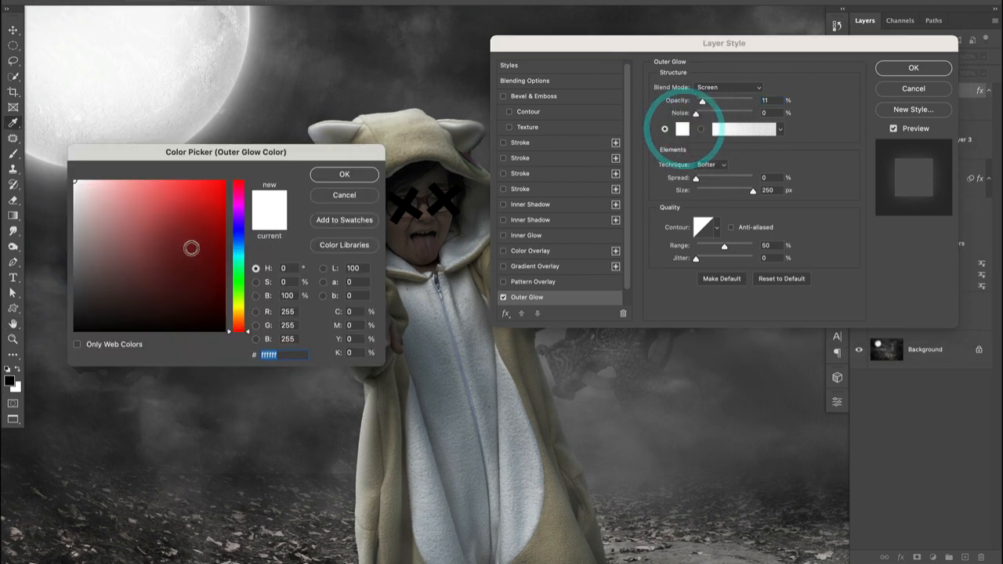
{"action": "left_click", "coordinate": [237, 267]}
{"action": "left_click_drag", "start_coordinate": [238, 269], "coordinate": [236, 278]}
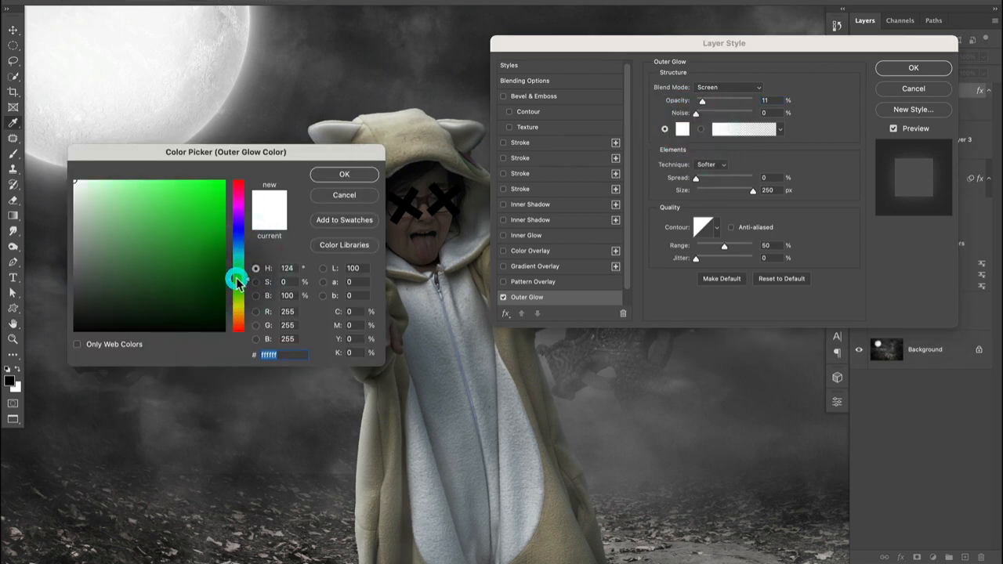
{"action": "left_click", "coordinate": [195, 181]}
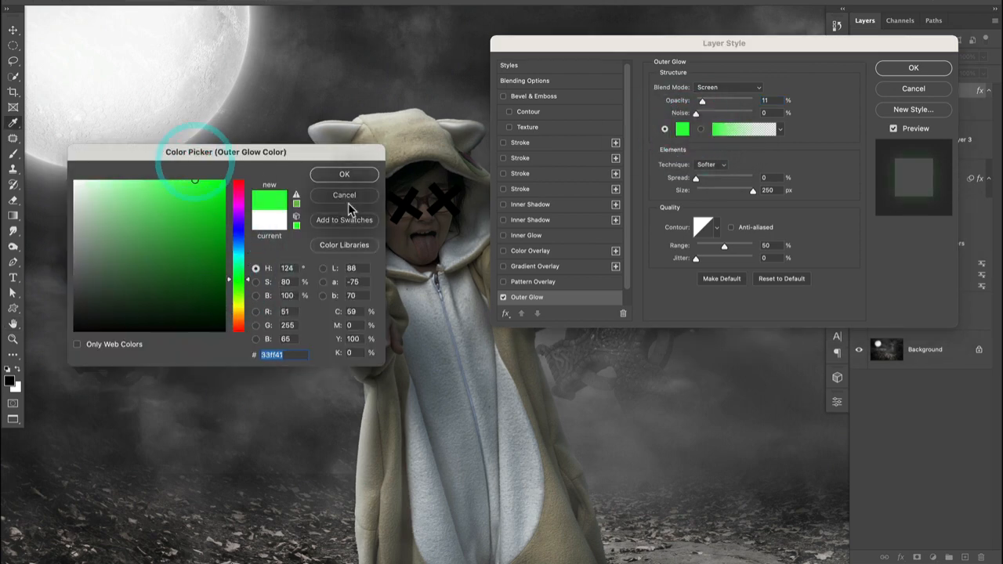
{"action": "left_click", "coordinate": [344, 174]}
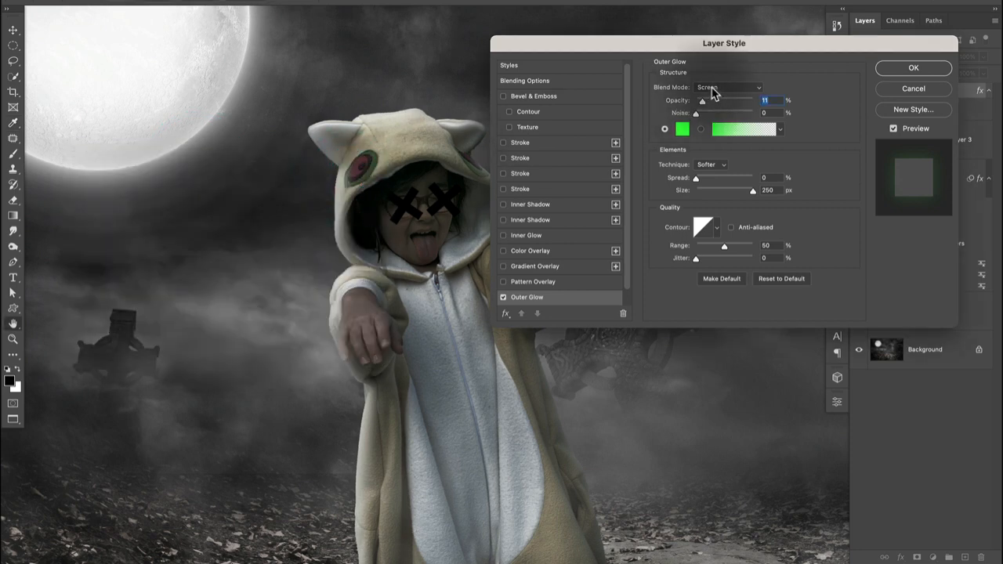
Set the green Outer Glow's opacity to 70% and size to 103 px, and apply it to the eyes group.
{"action": "left_click_drag", "start_coordinate": [703, 106], "coordinate": [745, 102]}
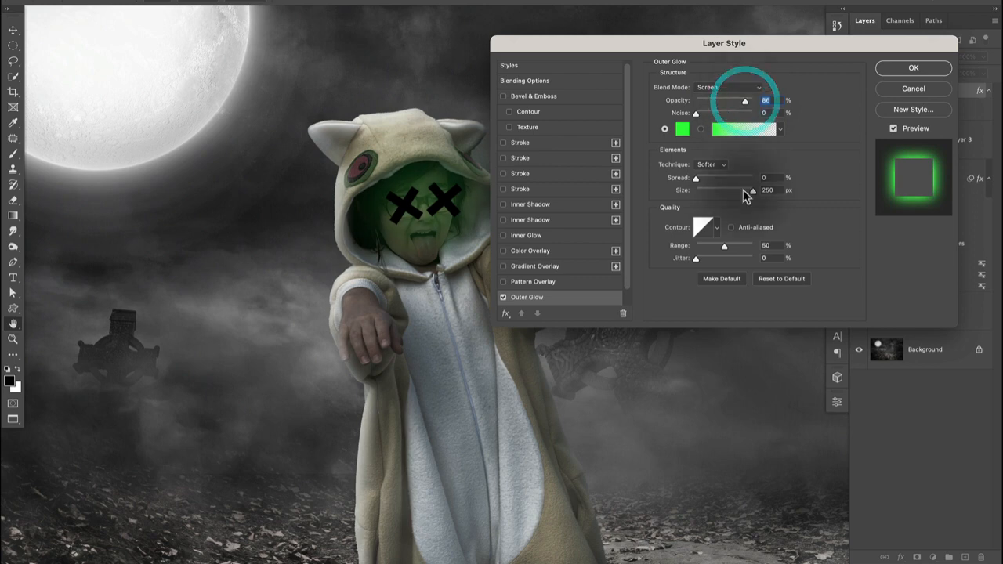
{"action": "left_click_drag", "start_coordinate": [753, 189], "coordinate": [751, 190]}
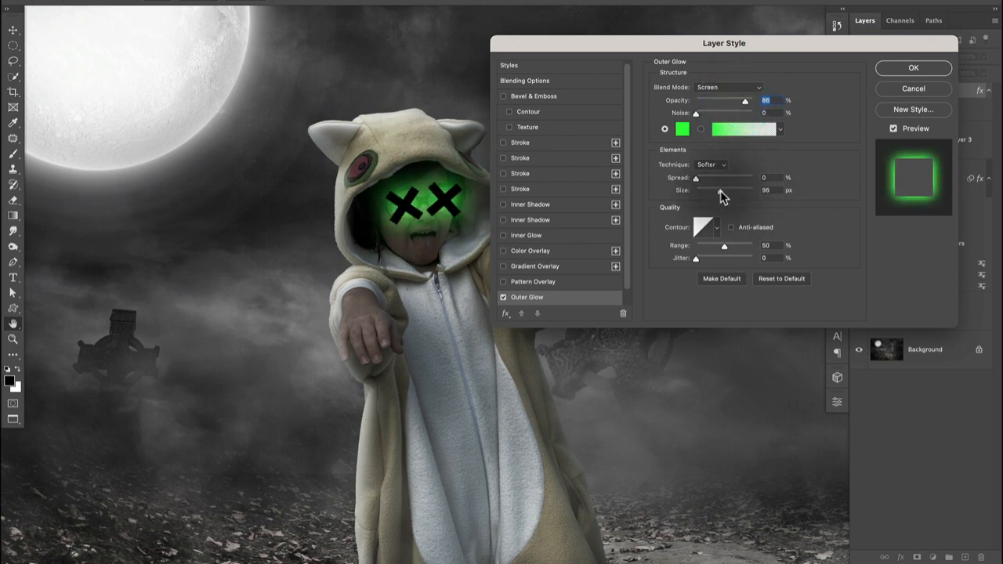
{"action": "left_click_drag", "start_coordinate": [721, 193], "coordinate": [721, 193]}
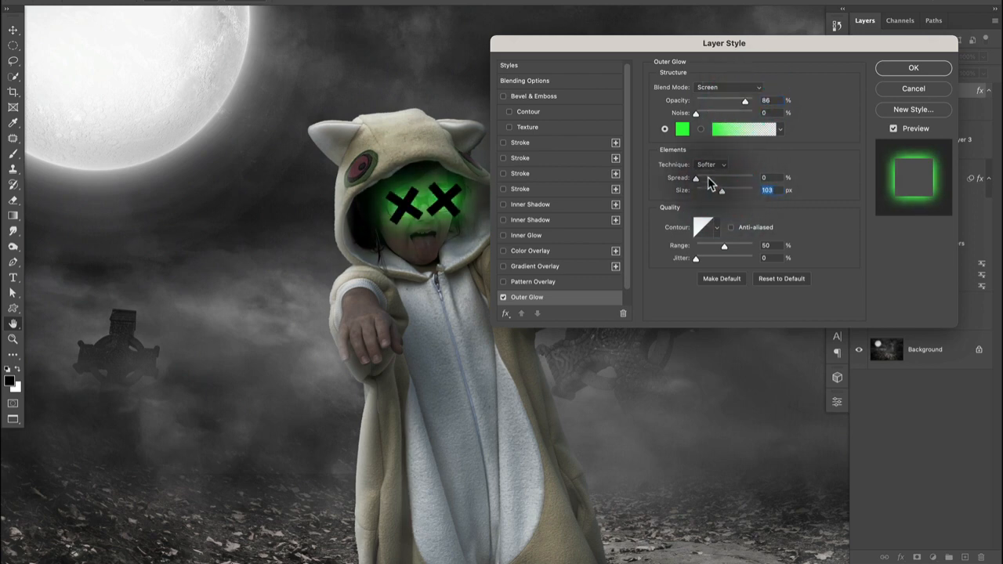
{"action": "left_click_drag", "start_coordinate": [731, 102], "coordinate": [732, 103]}
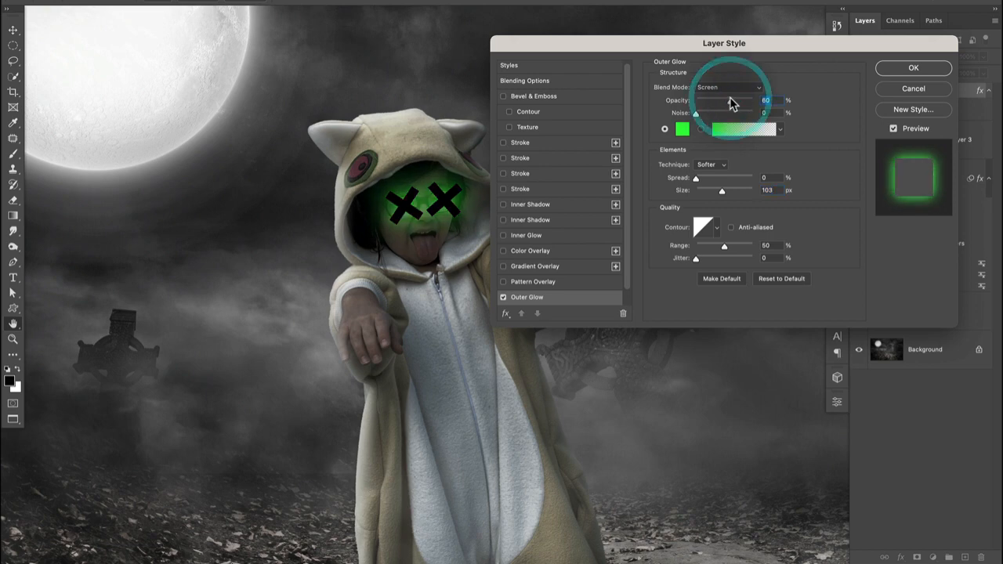
{"action": "left_click", "coordinate": [737, 102]}
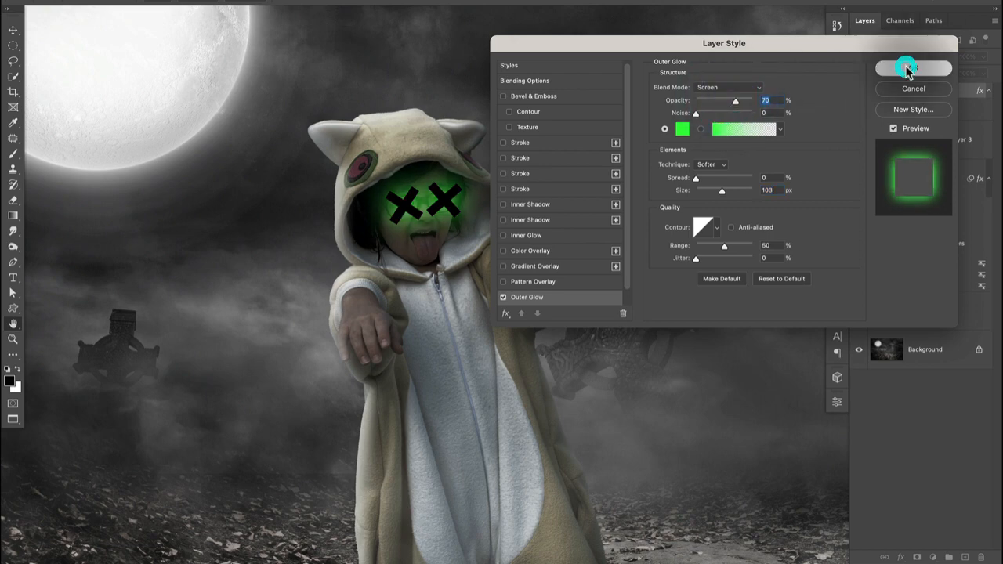
{"action": "left_click", "coordinate": [907, 69]}
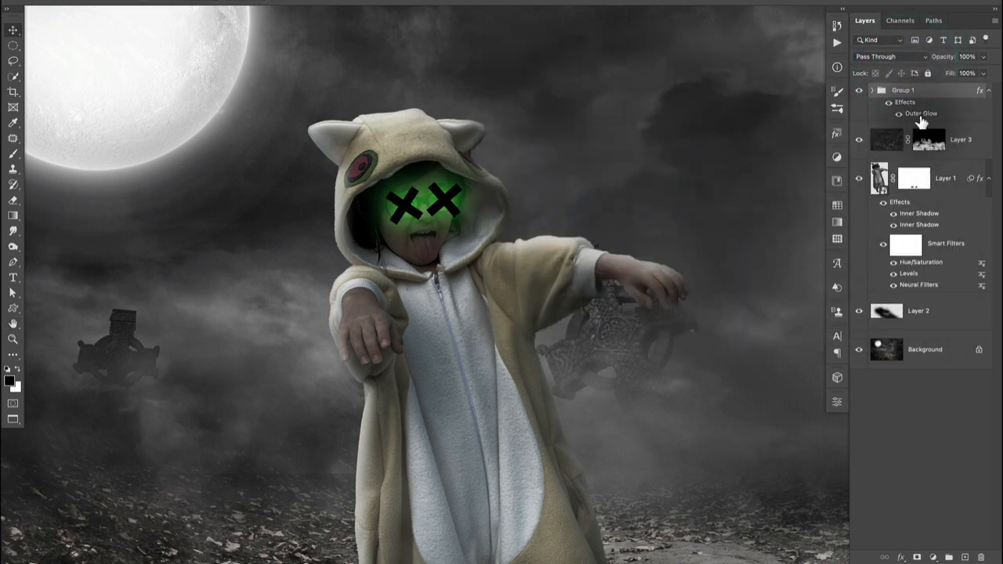
{"action": "left_click", "coordinate": [870, 91]}
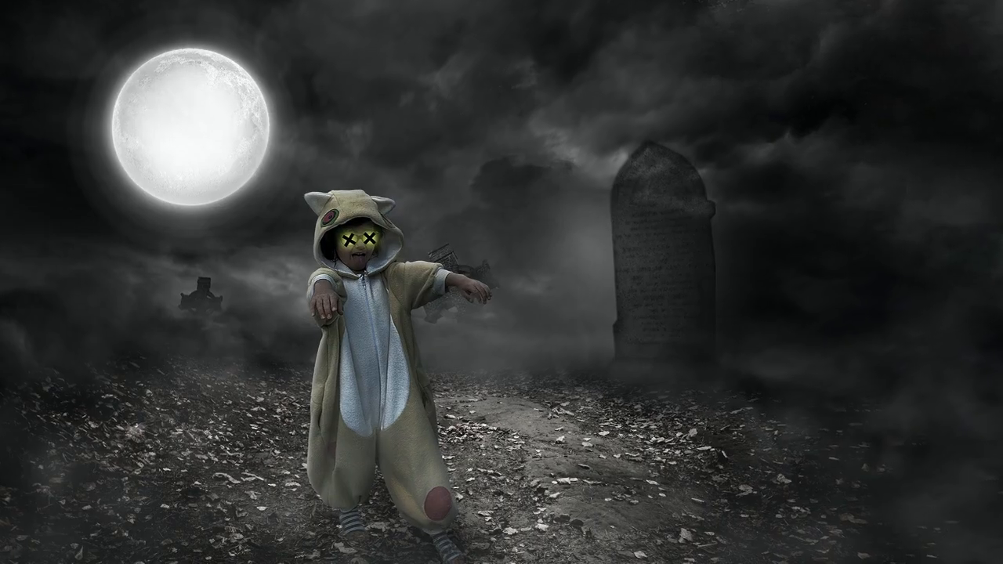